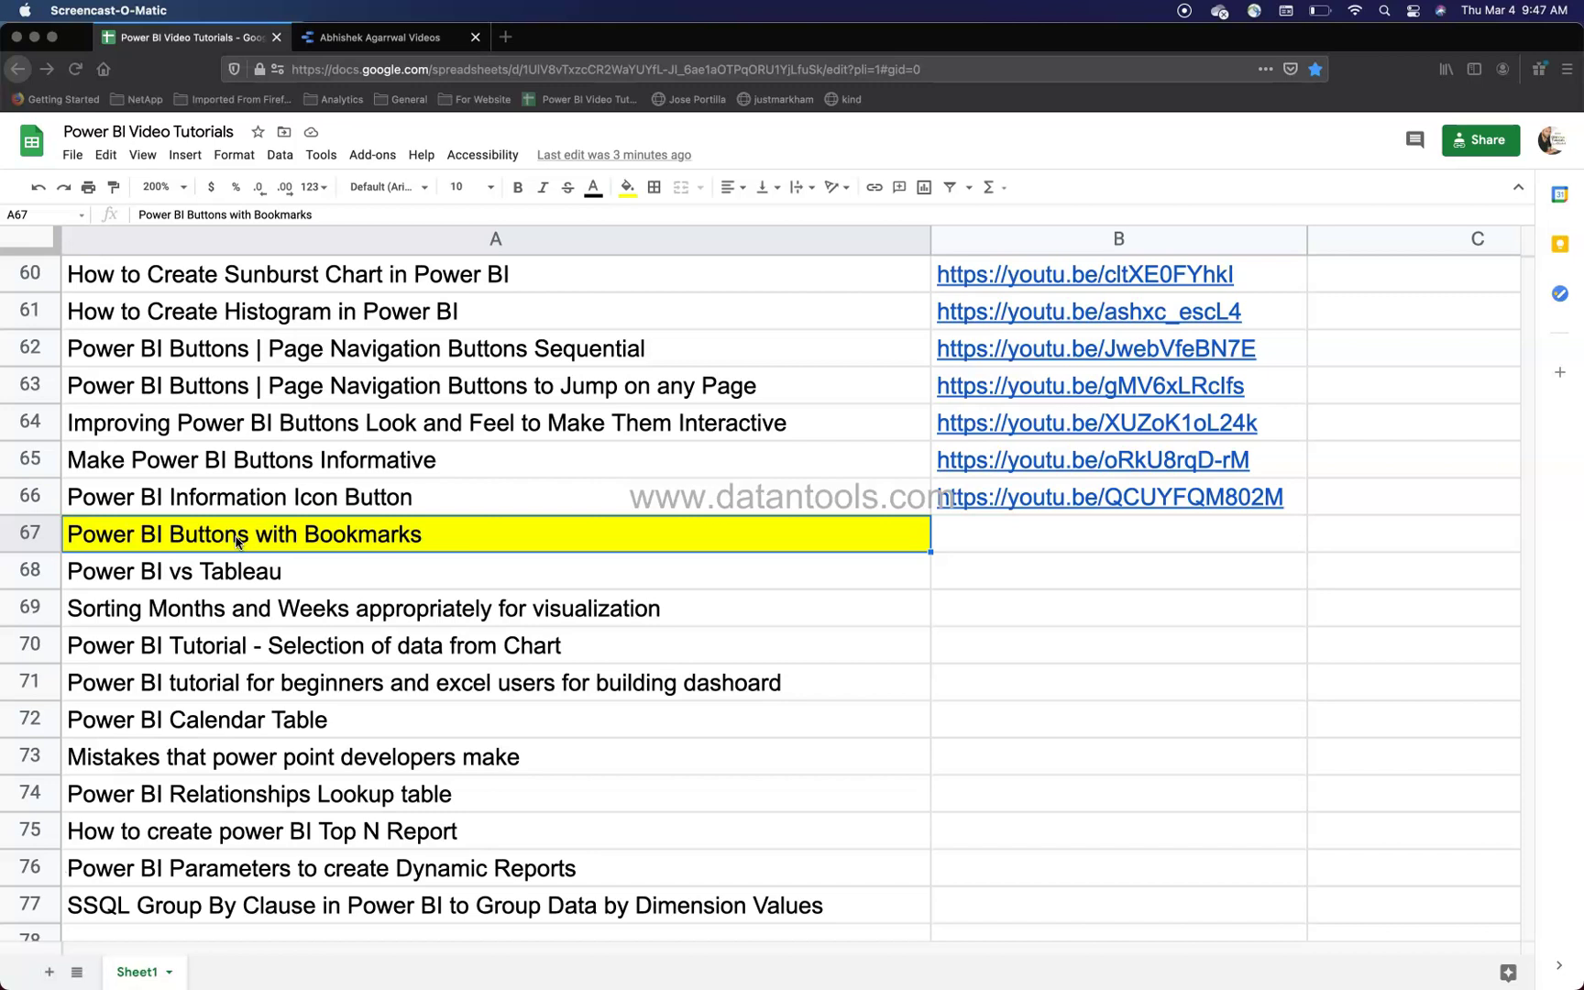
scroll(238, 542, up, 1)
scroll(238, 542, up, 3)
scroll(239, 543, up, 2)
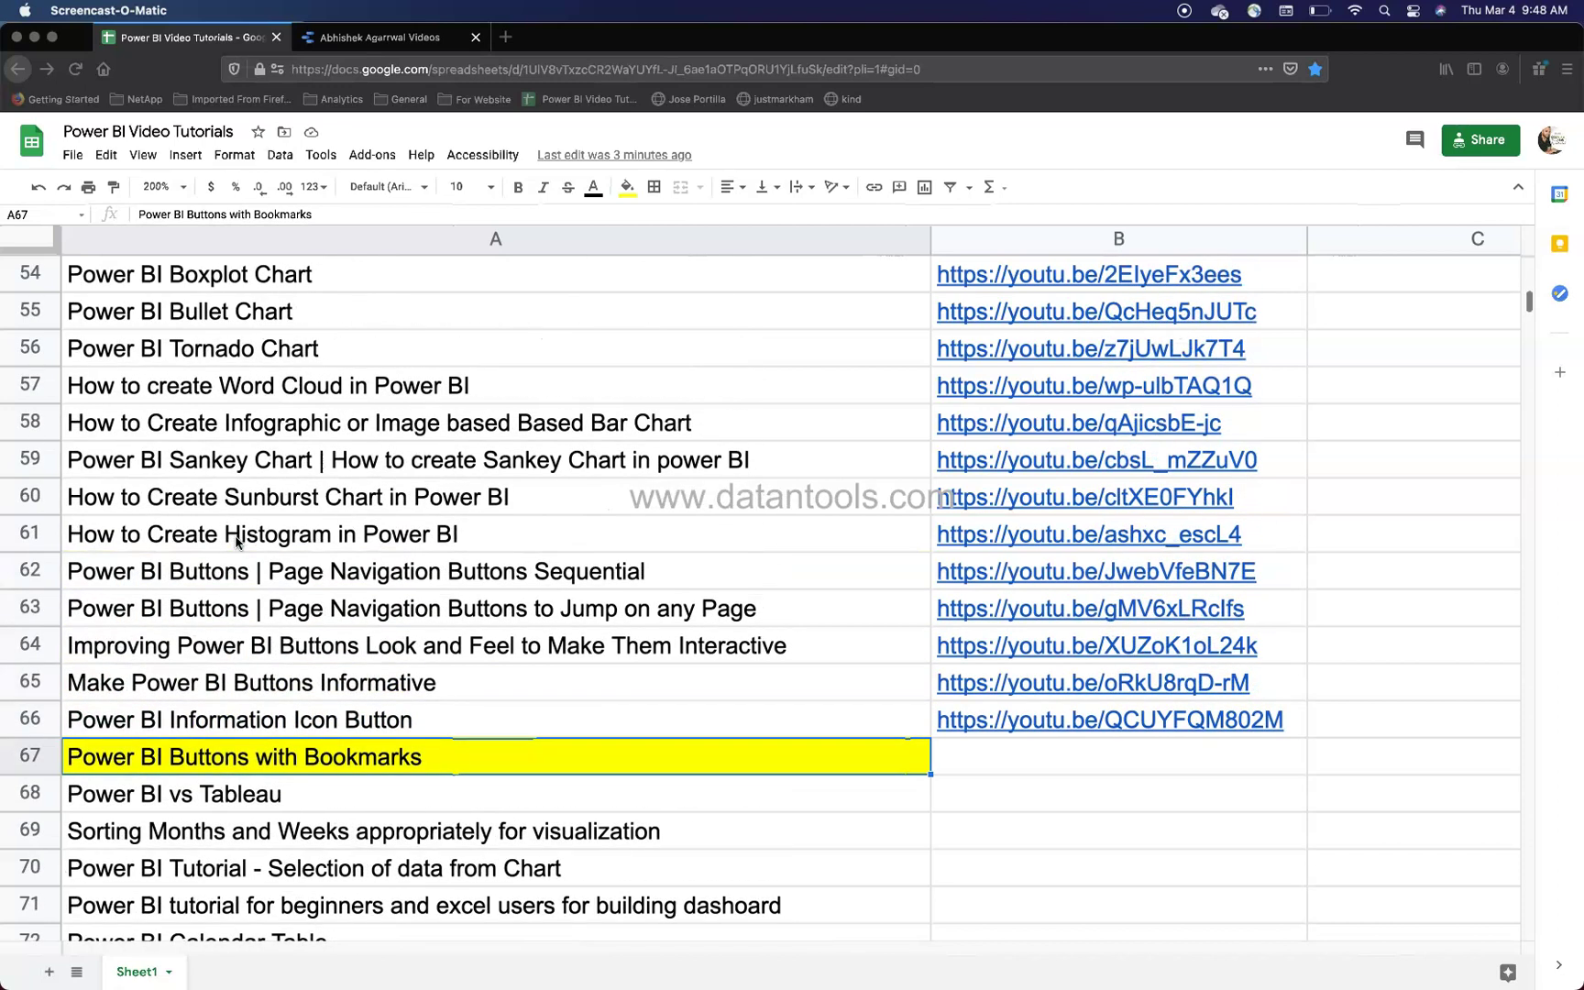
scroll(238, 542, up, 2)
scroll(238, 543, up, 1)
scroll(238, 543, up, 3)
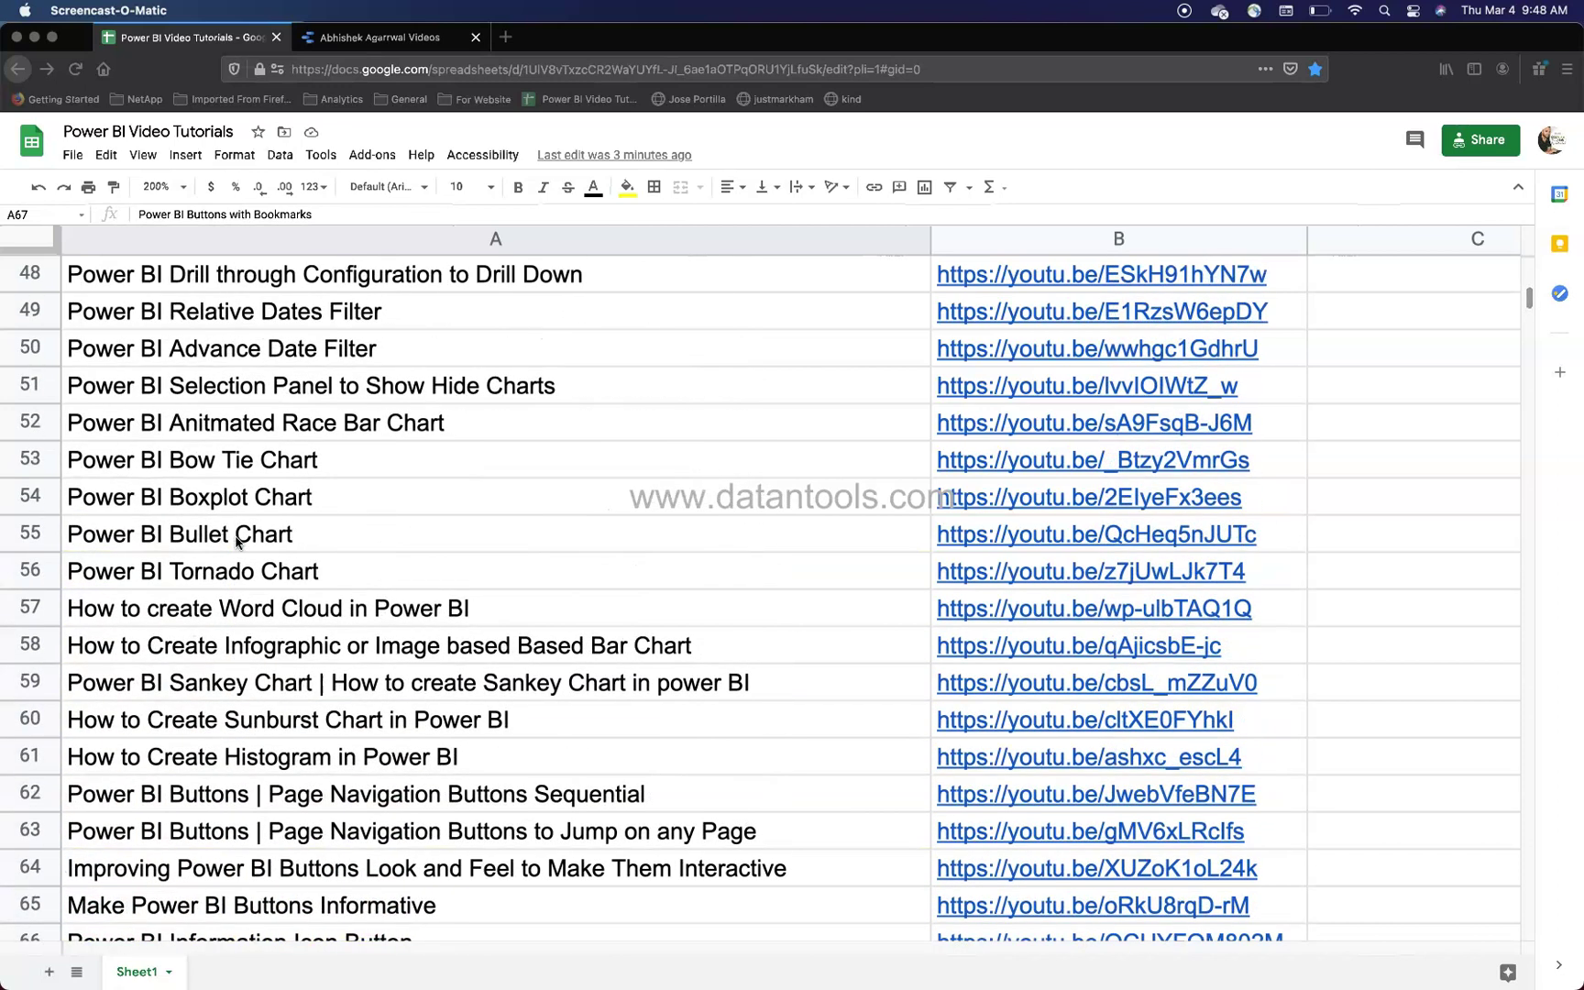
scroll(238, 543, up, 2)
scroll(237, 542, up, 2)
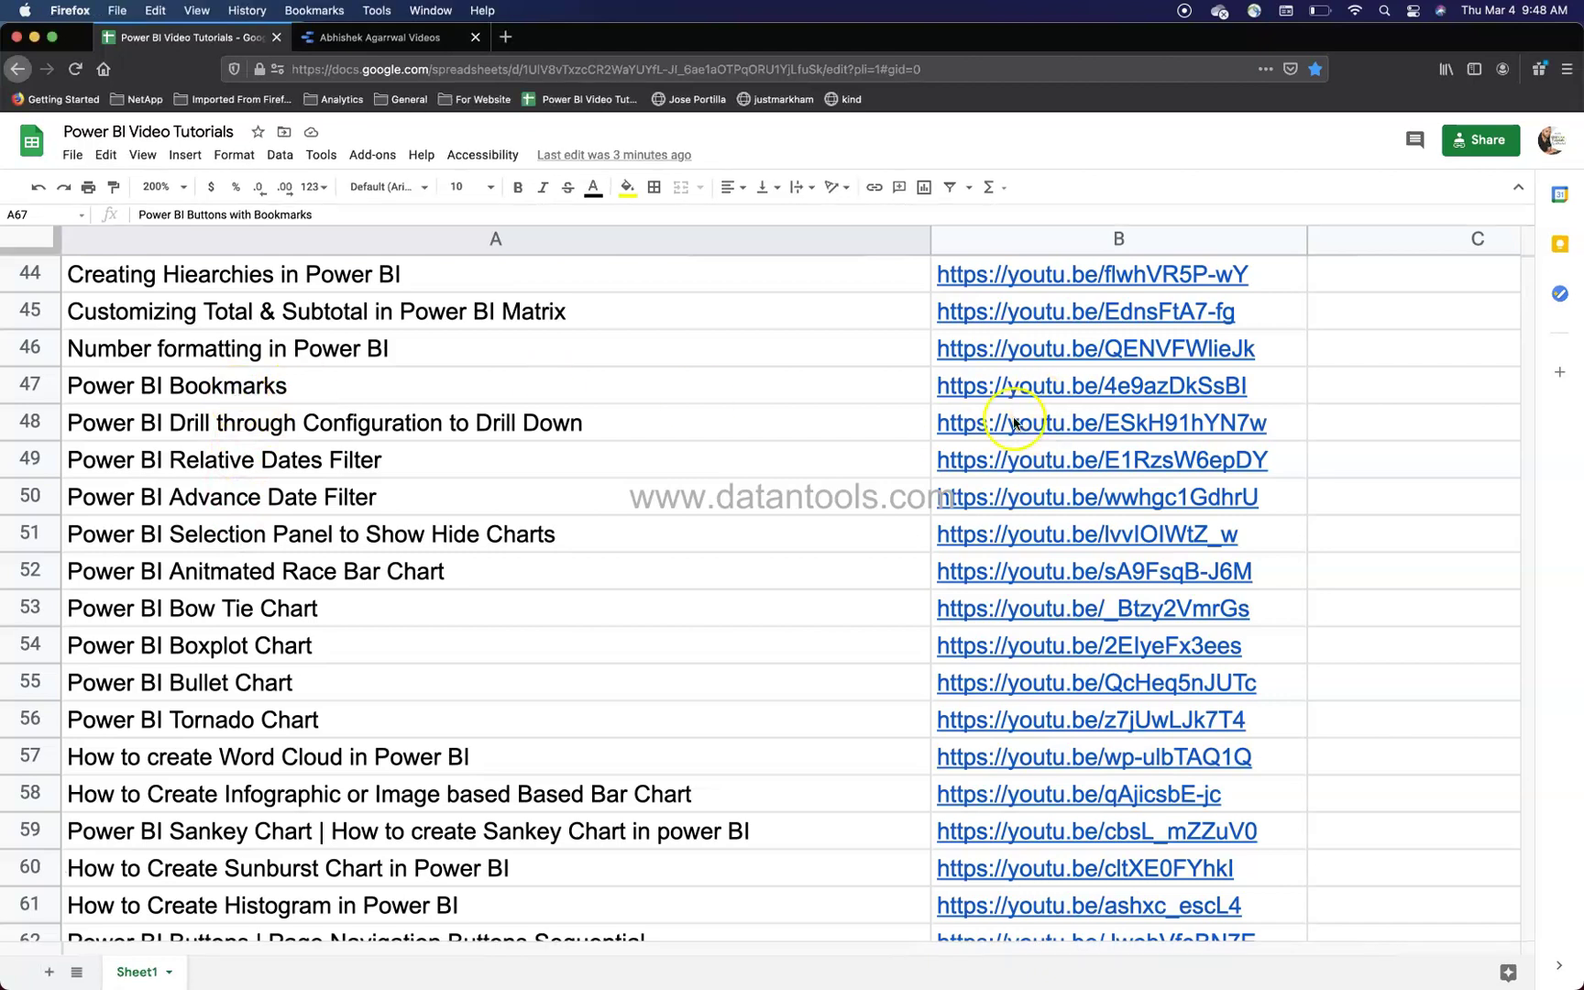
- Switch to the Abhishek Agarrwal Videos report in Data Studio
click(371, 386)
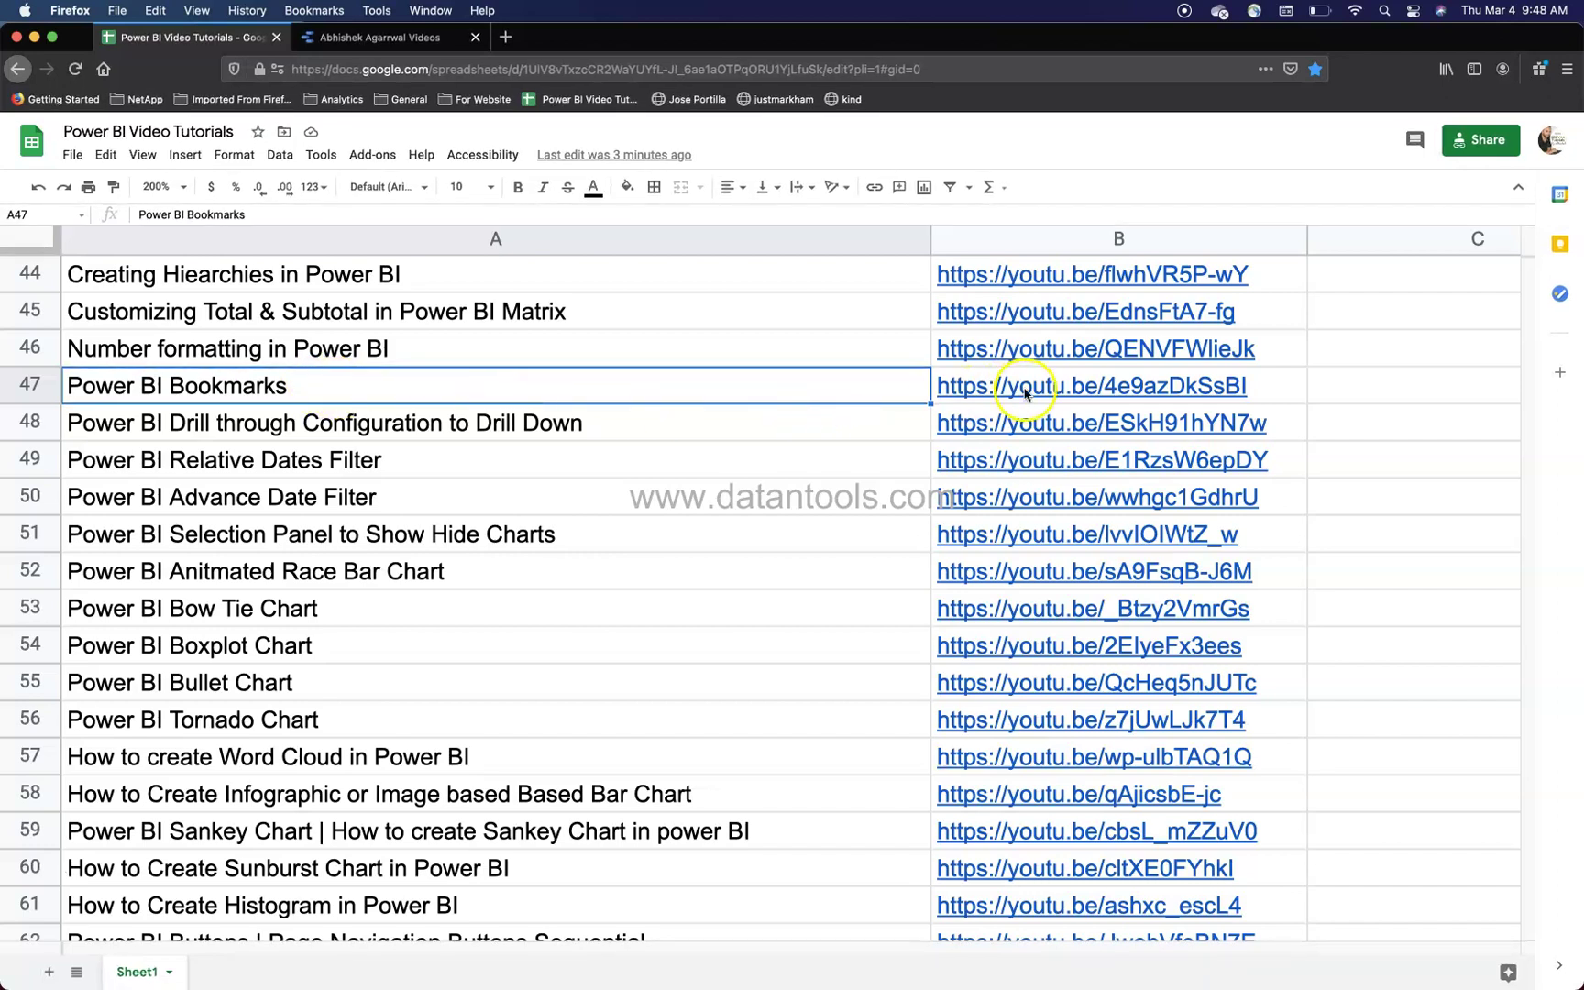
scroll(798, 478, down, 4)
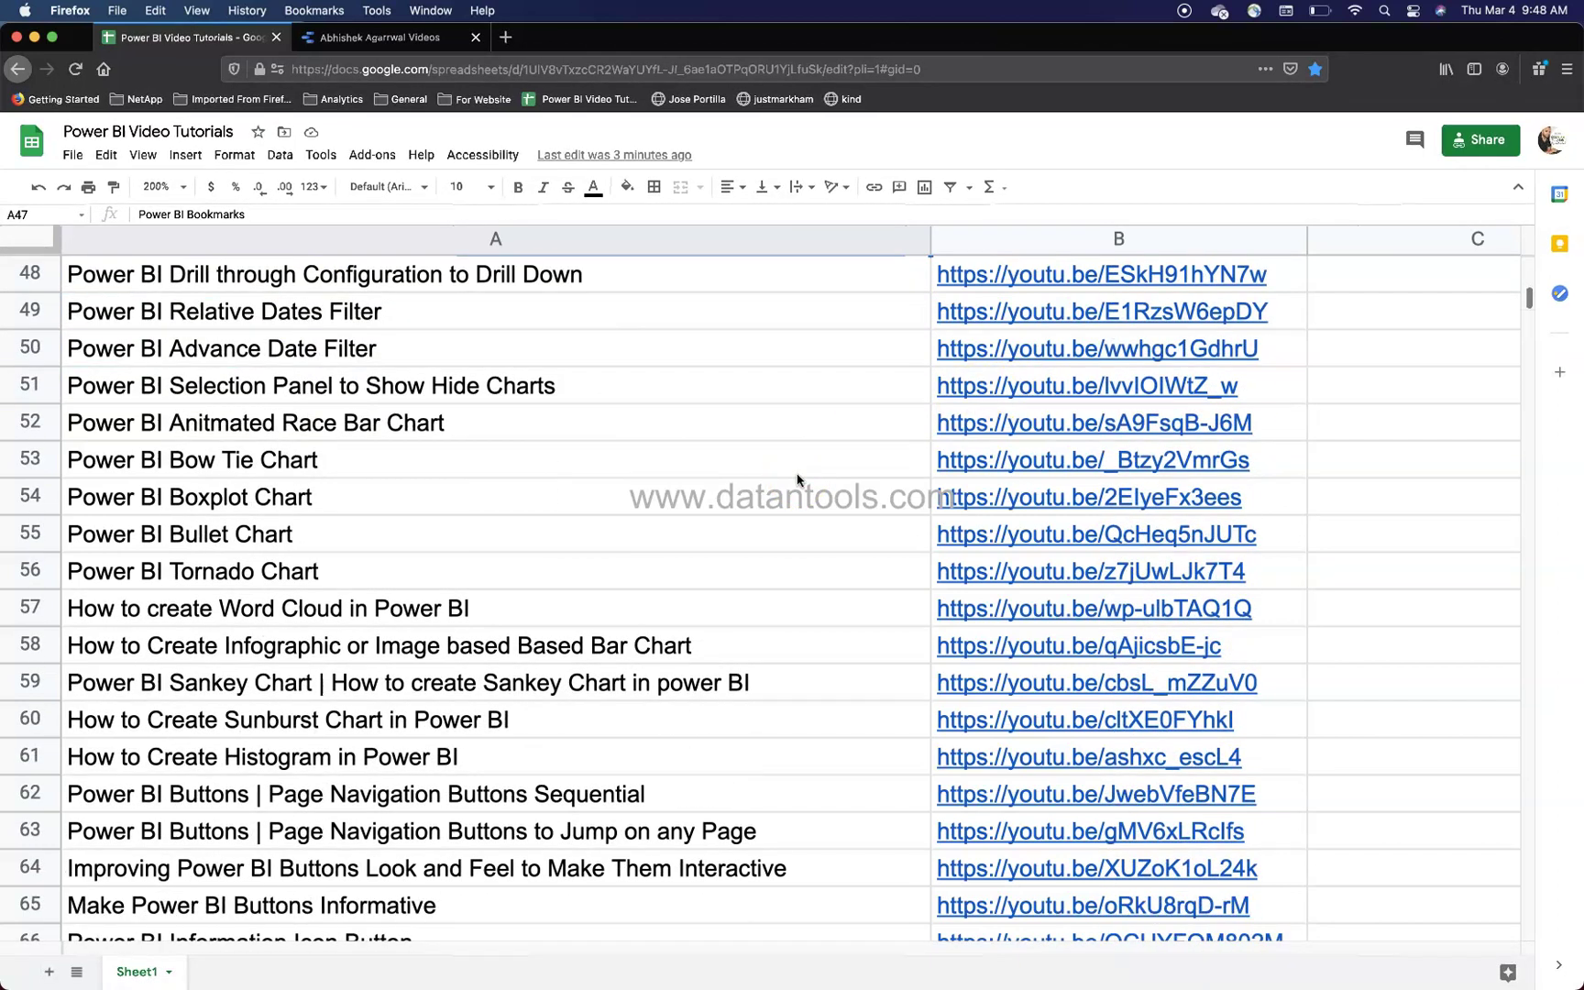
scroll(798, 477, down, 5)
scroll(798, 478, down, 2)
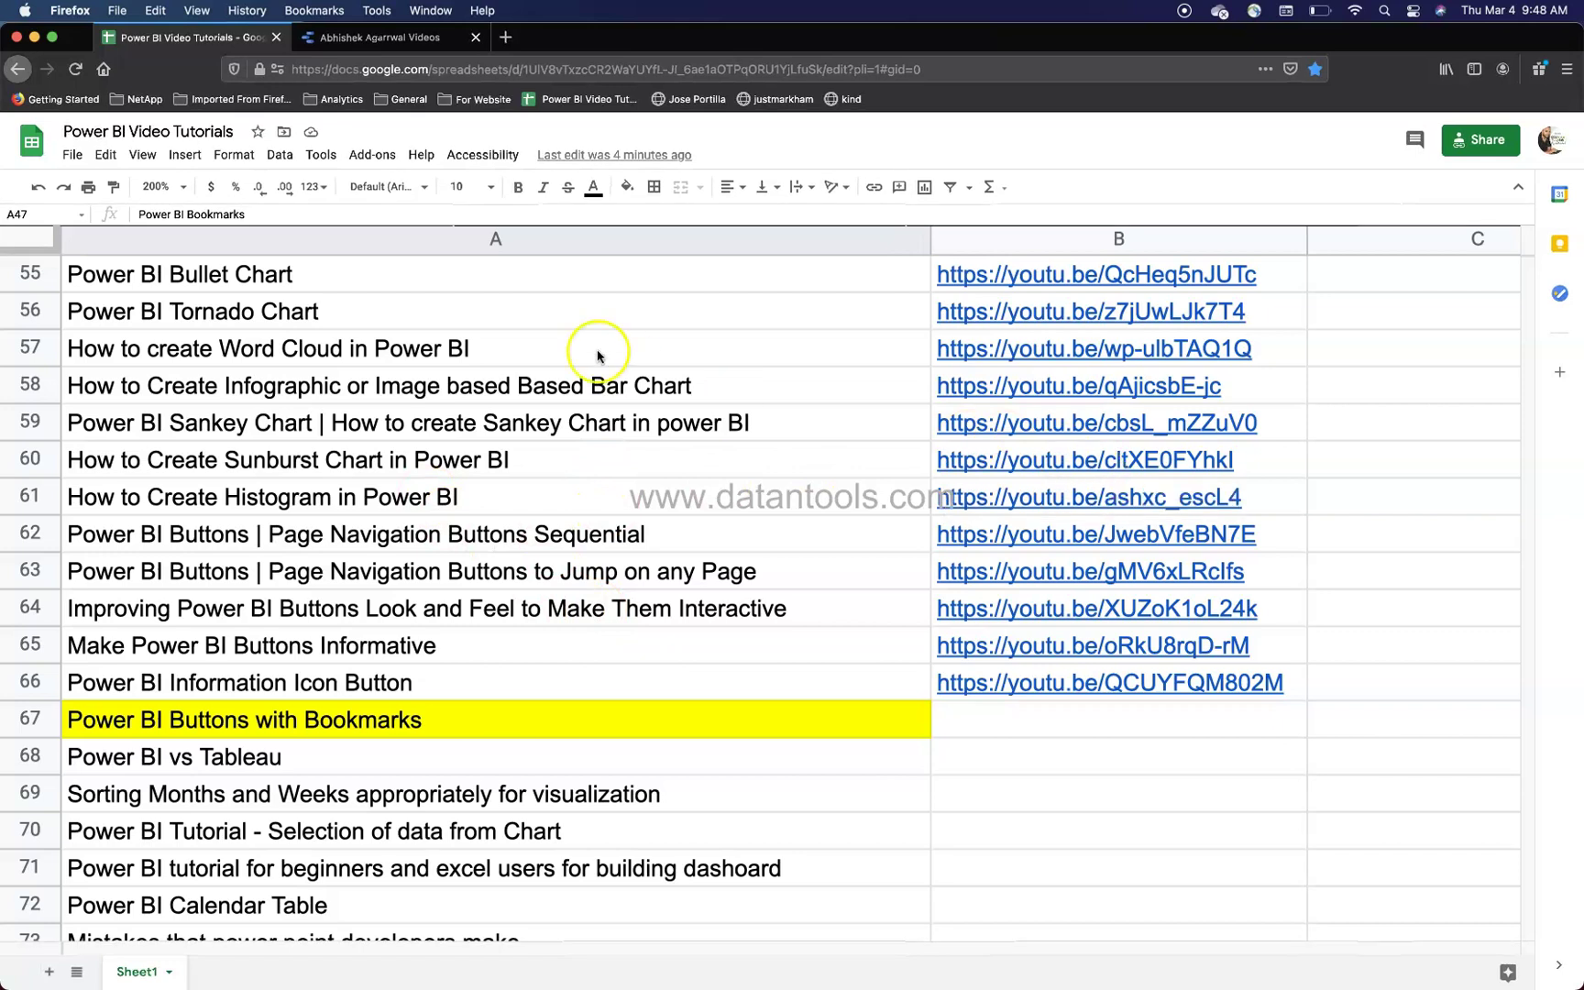
click(378, 37)
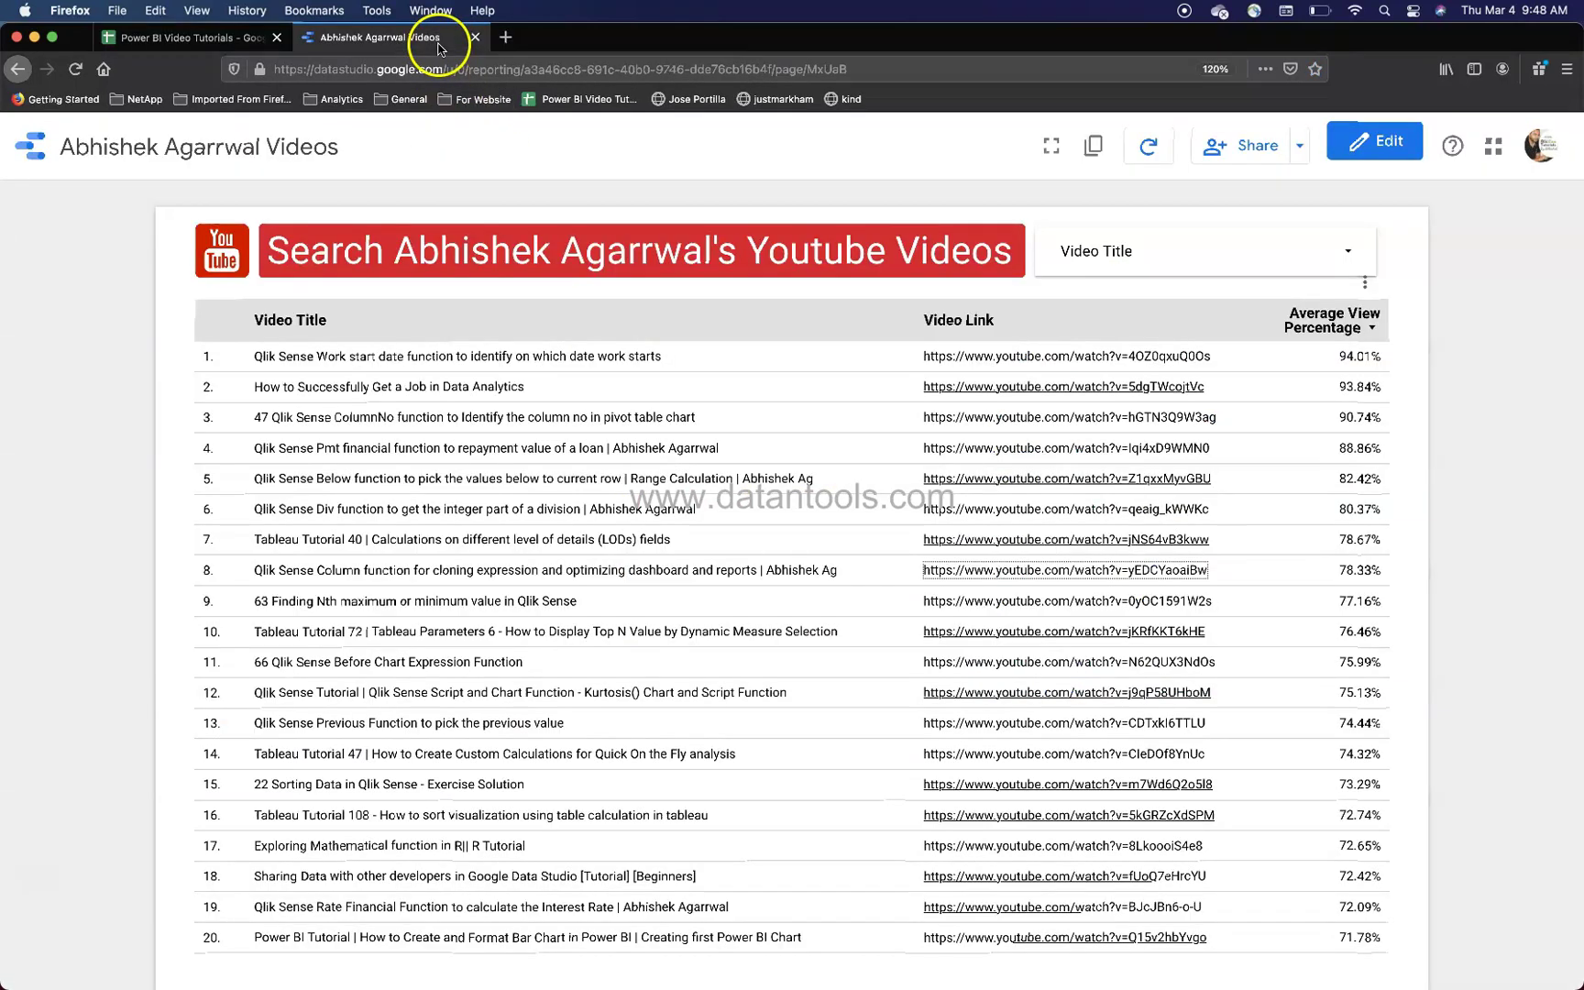
click(493, 70)
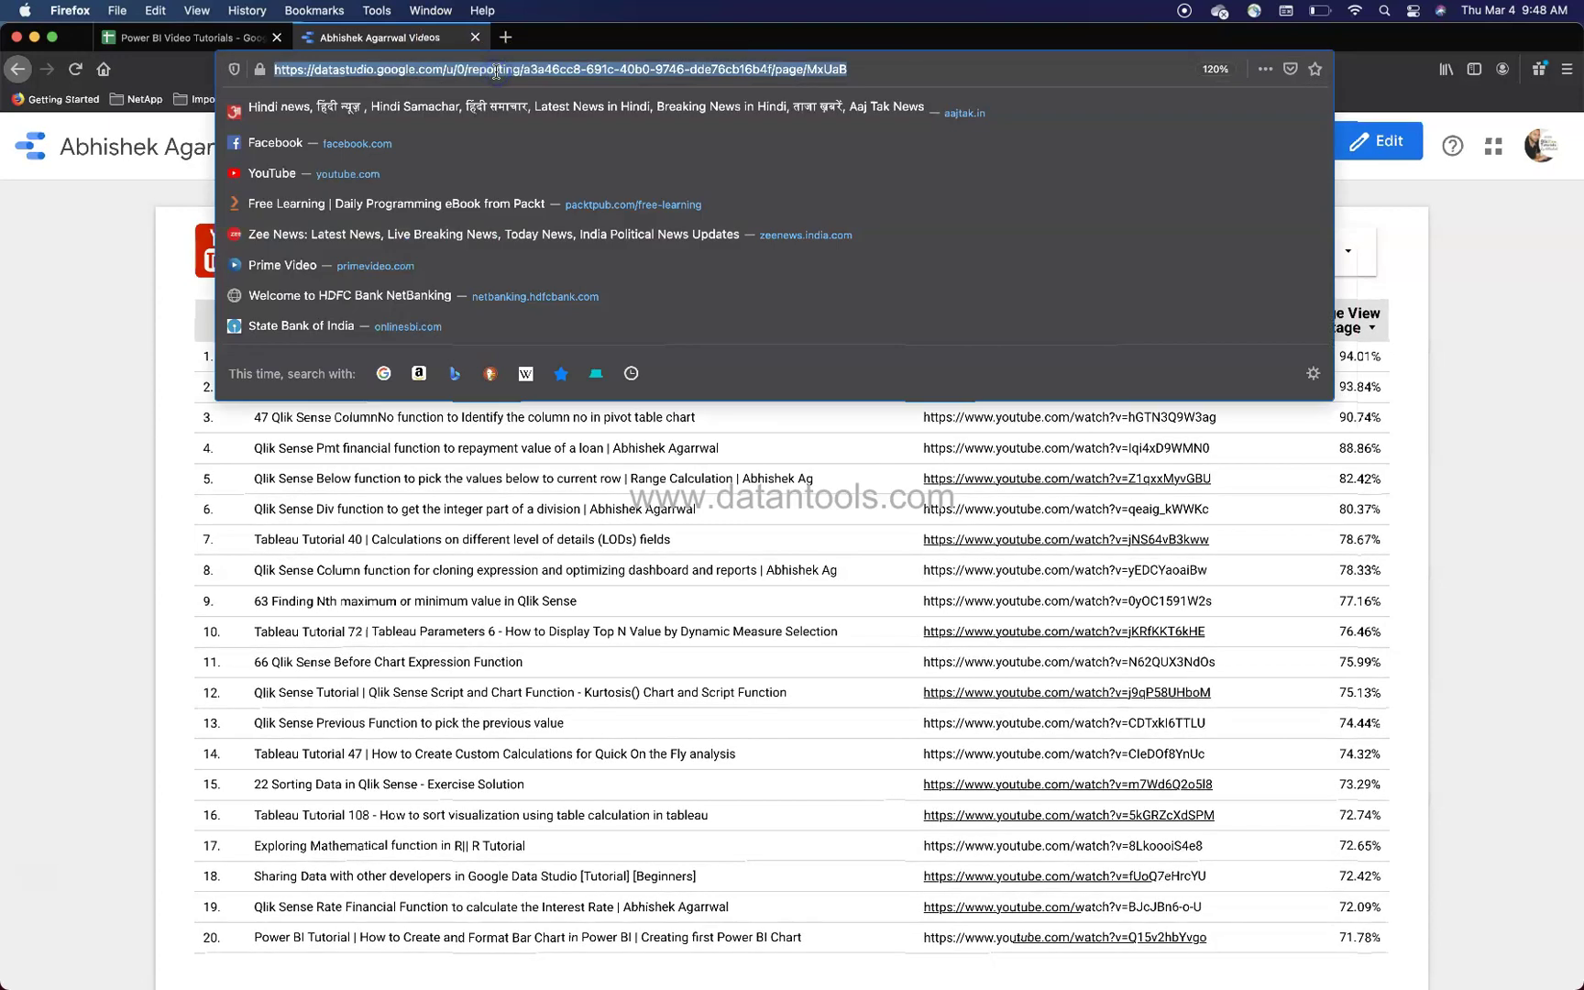
click(108, 308)
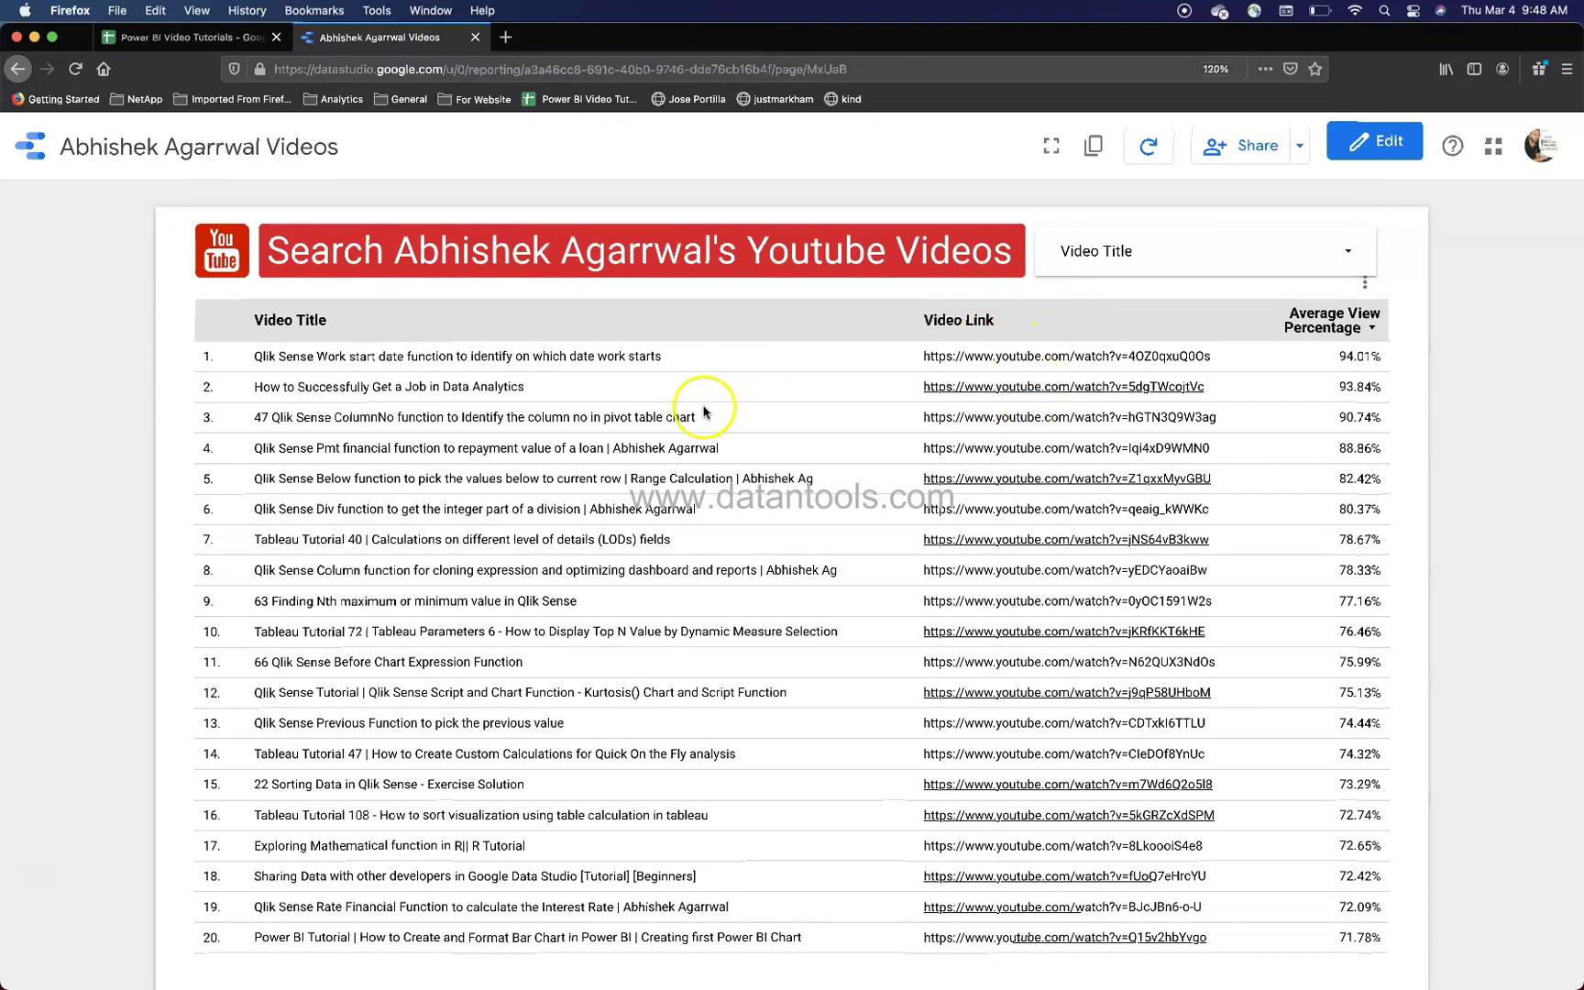
- Filter Video Title to only the titles matching 'power bi'
click(1347, 251)
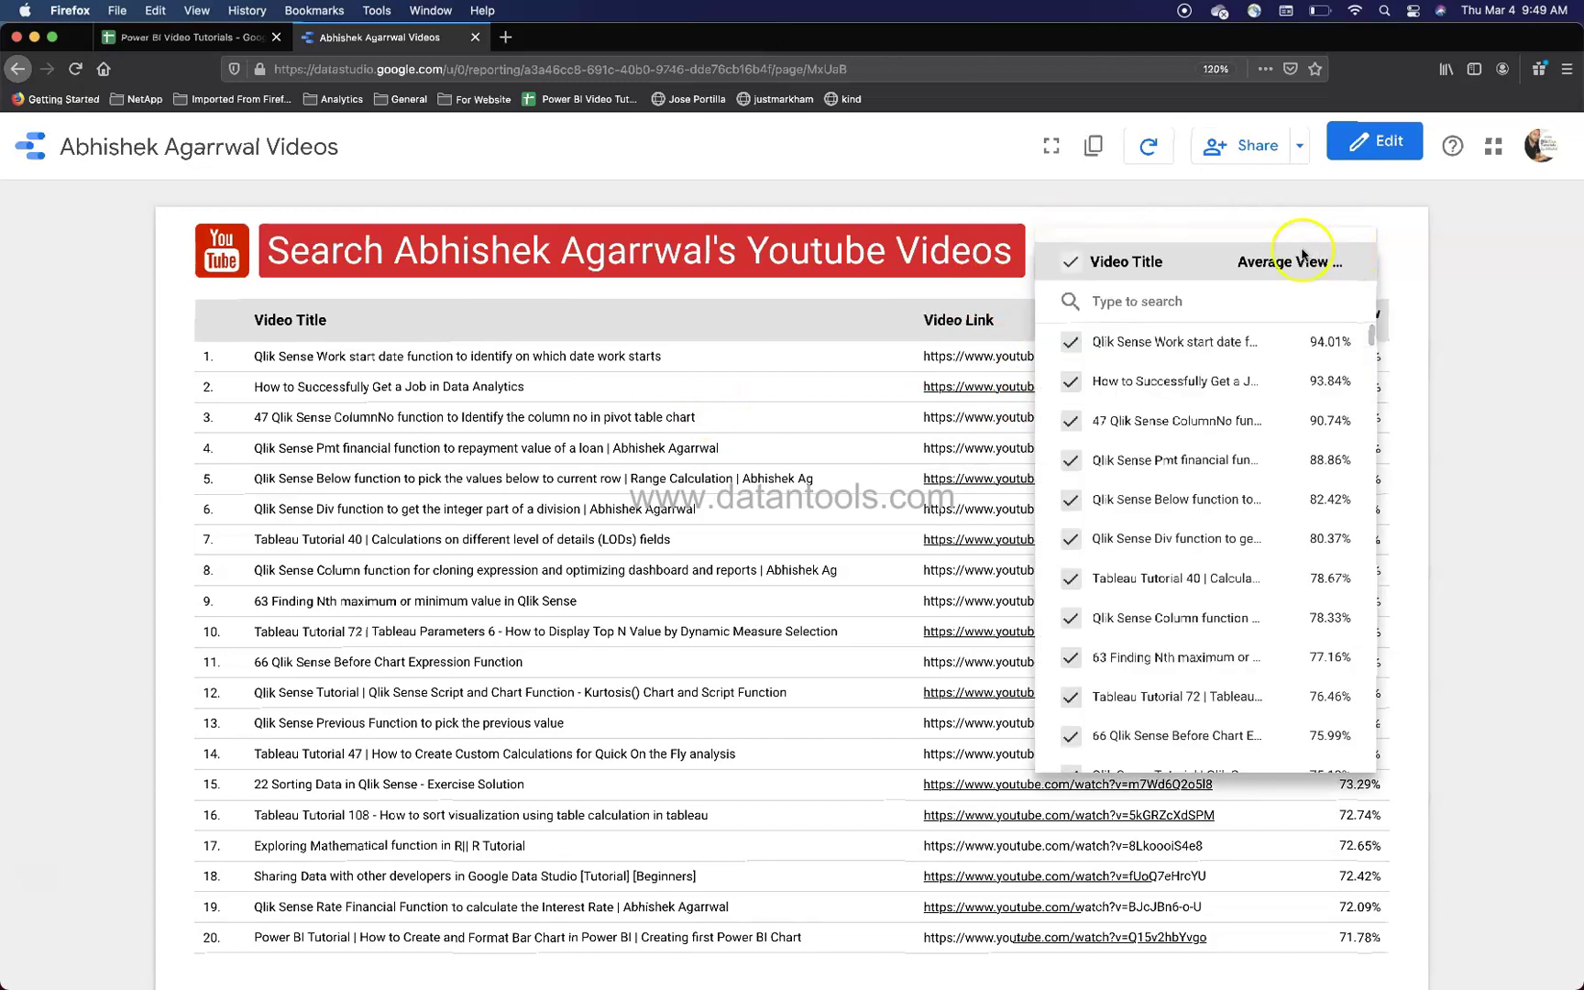
click(1072, 261)
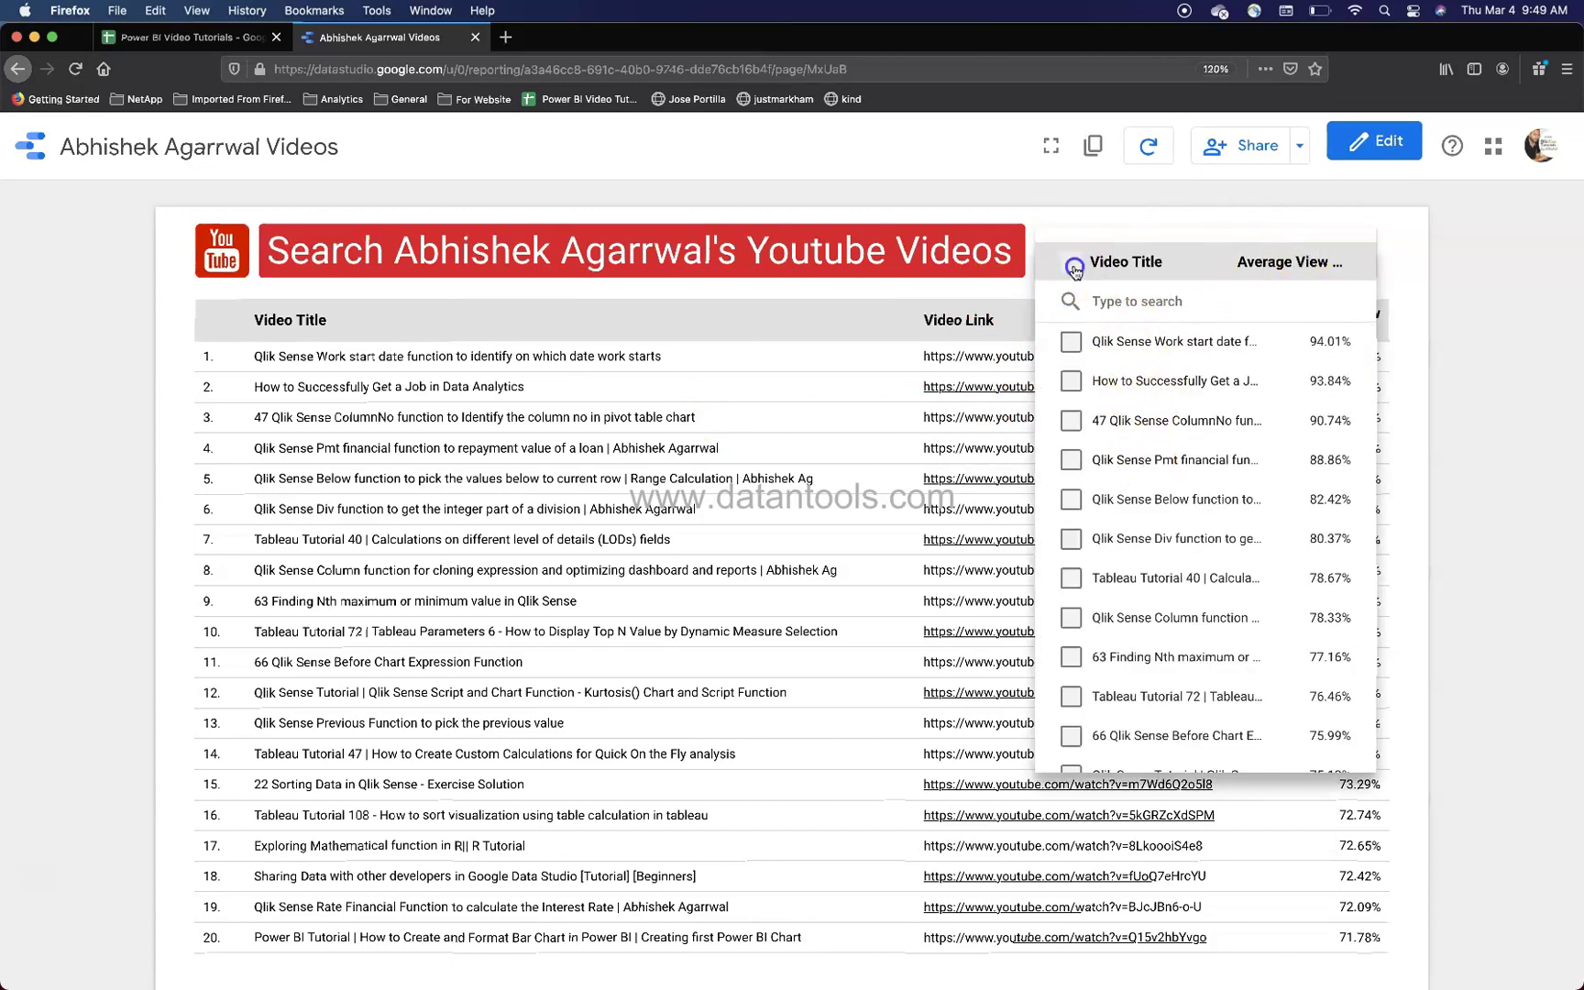
click(1127, 300)
text(powe)
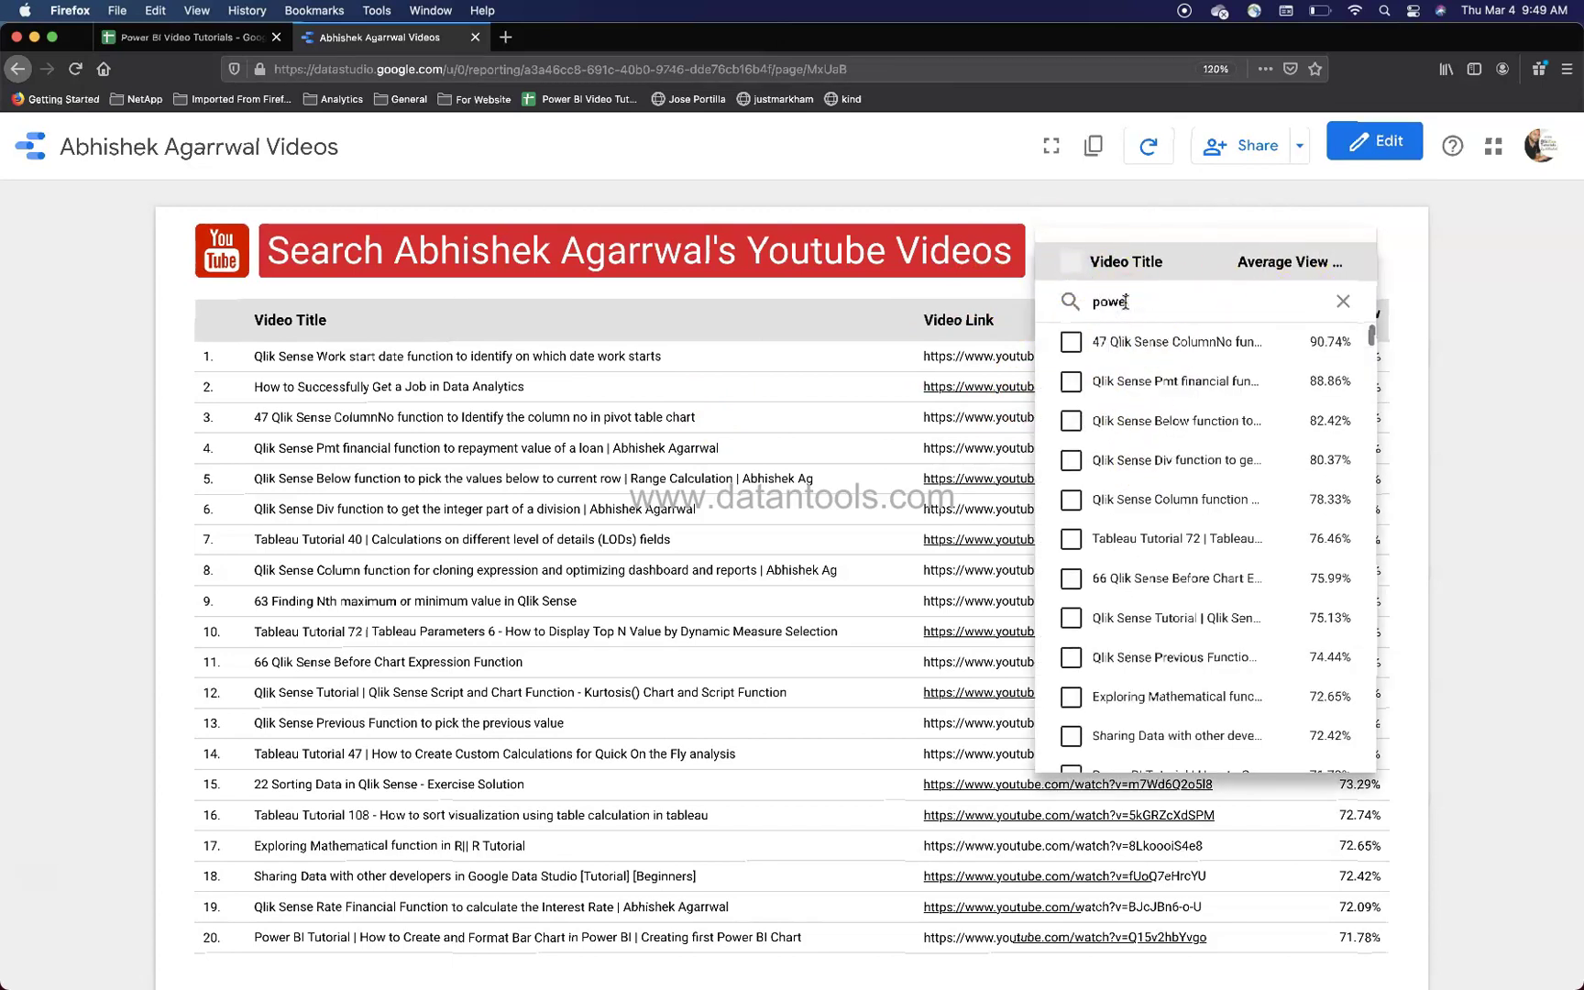
text(r bi)
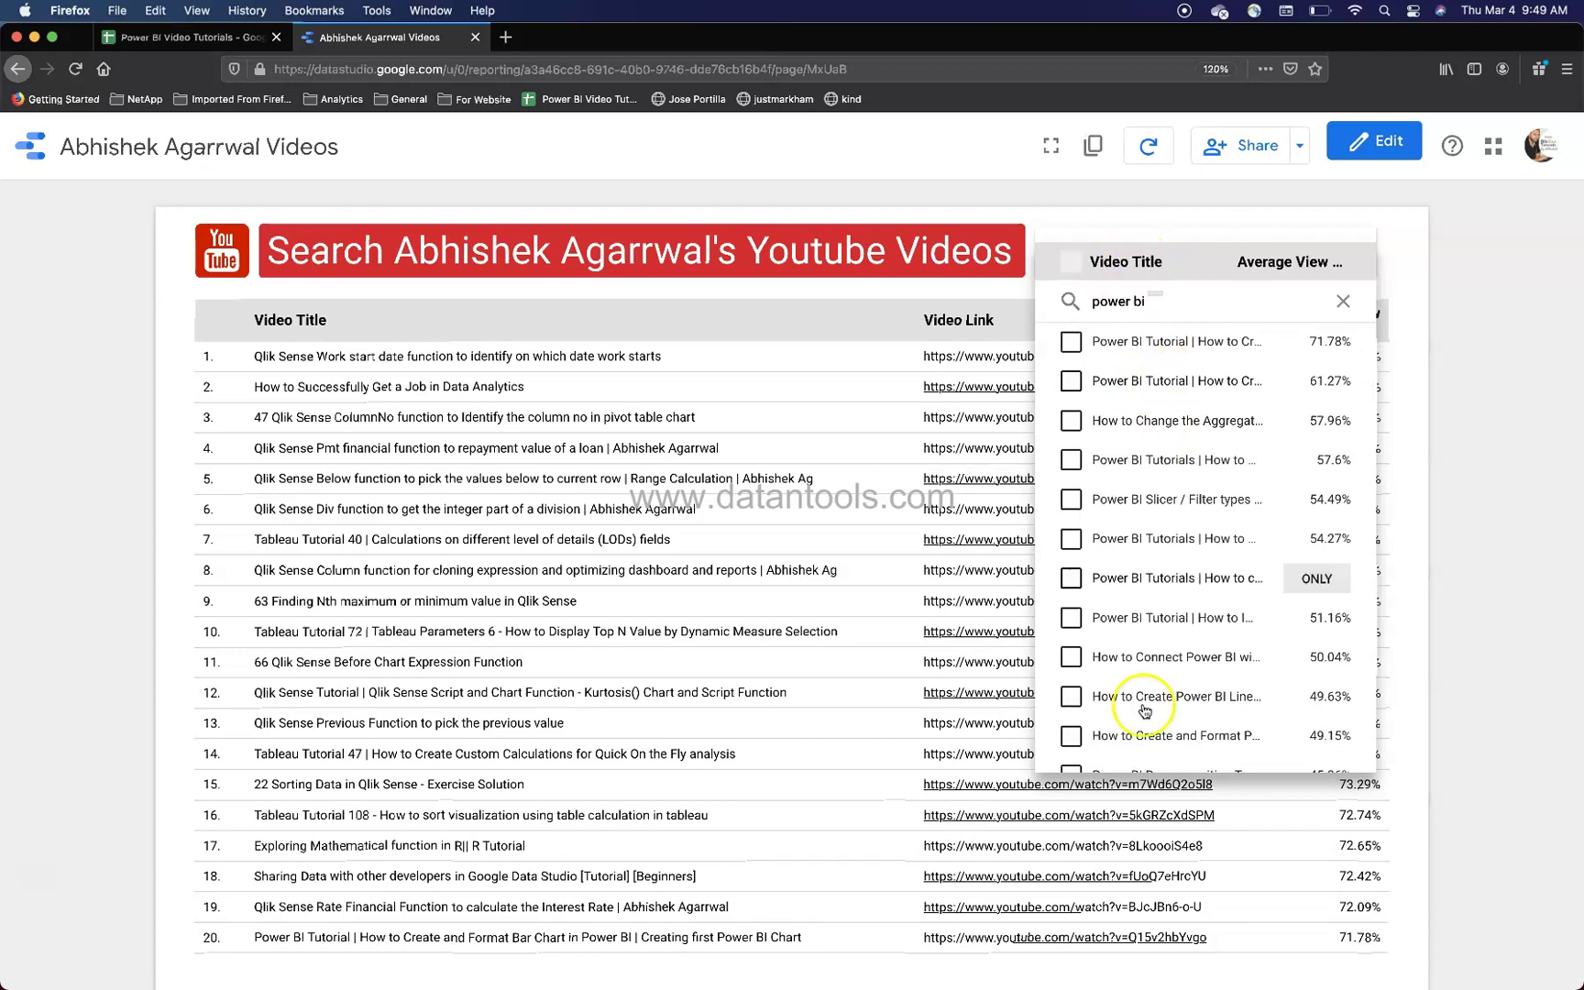
click(1071, 262)
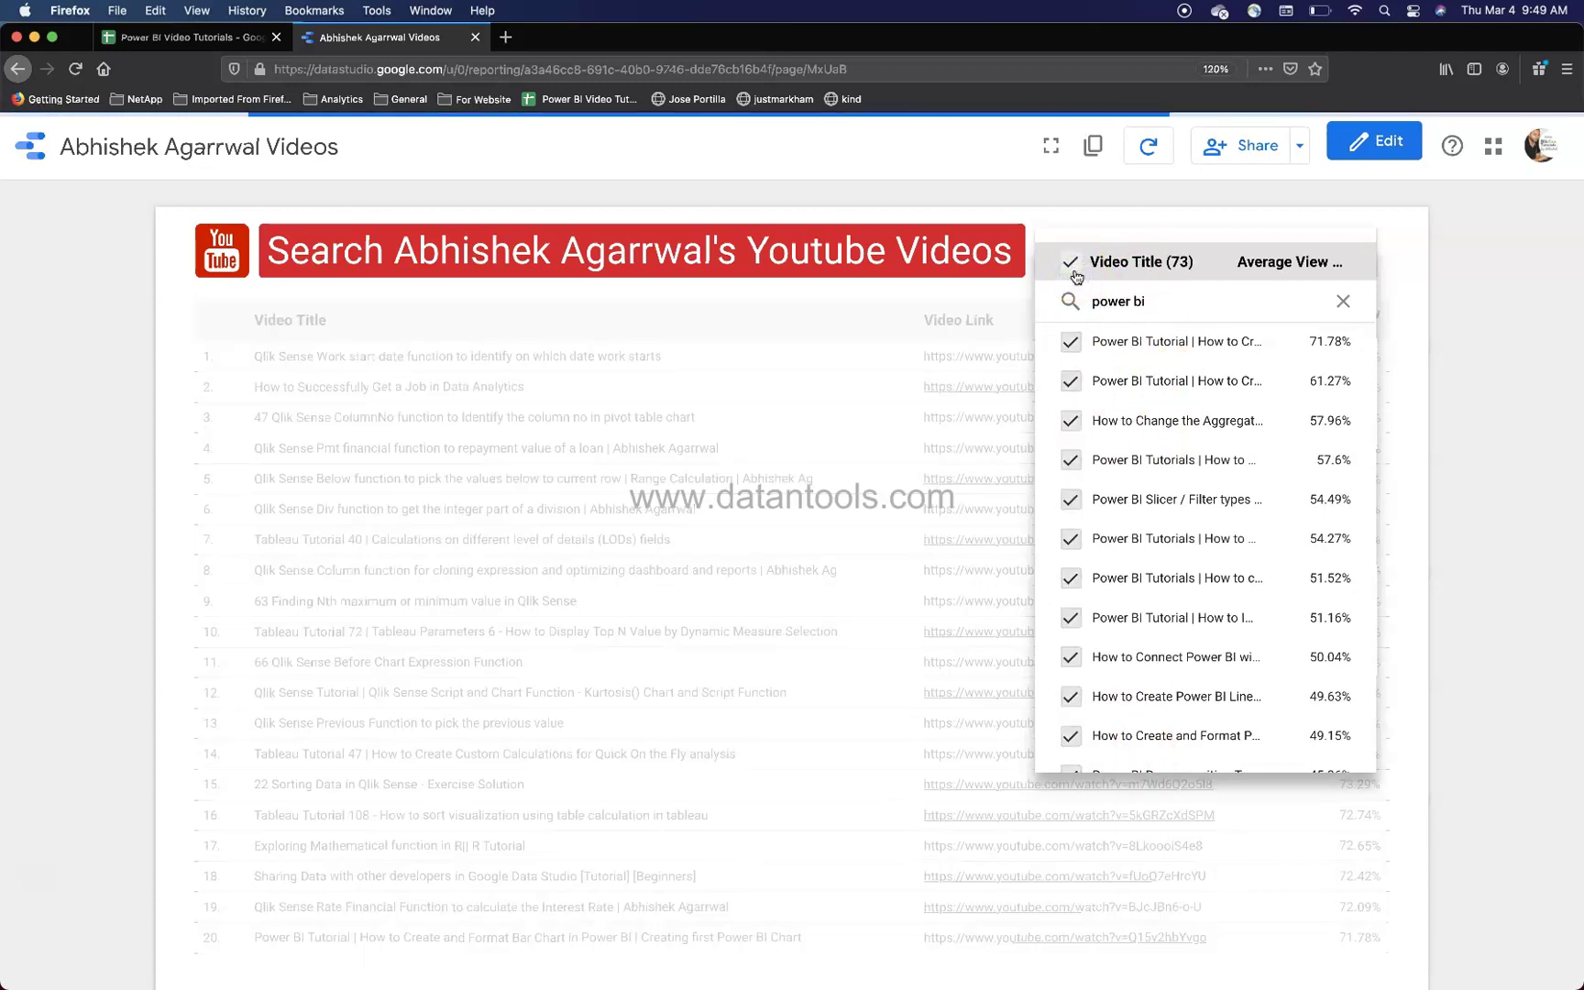
click(90, 501)
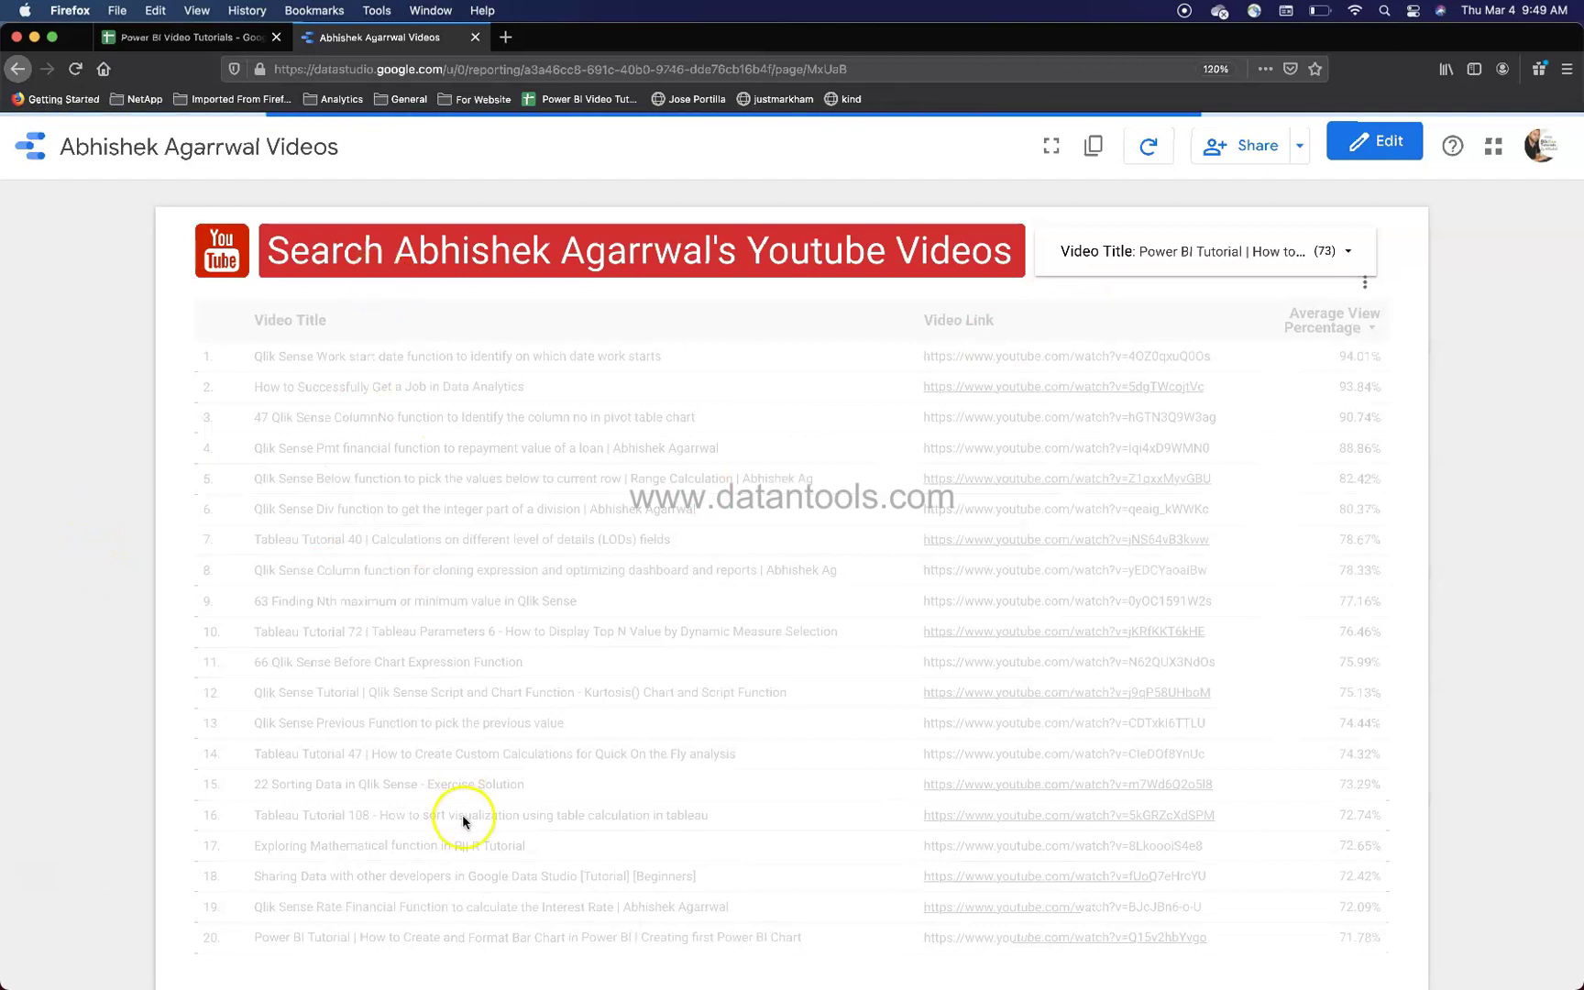
scroll(465, 821, down, 5)
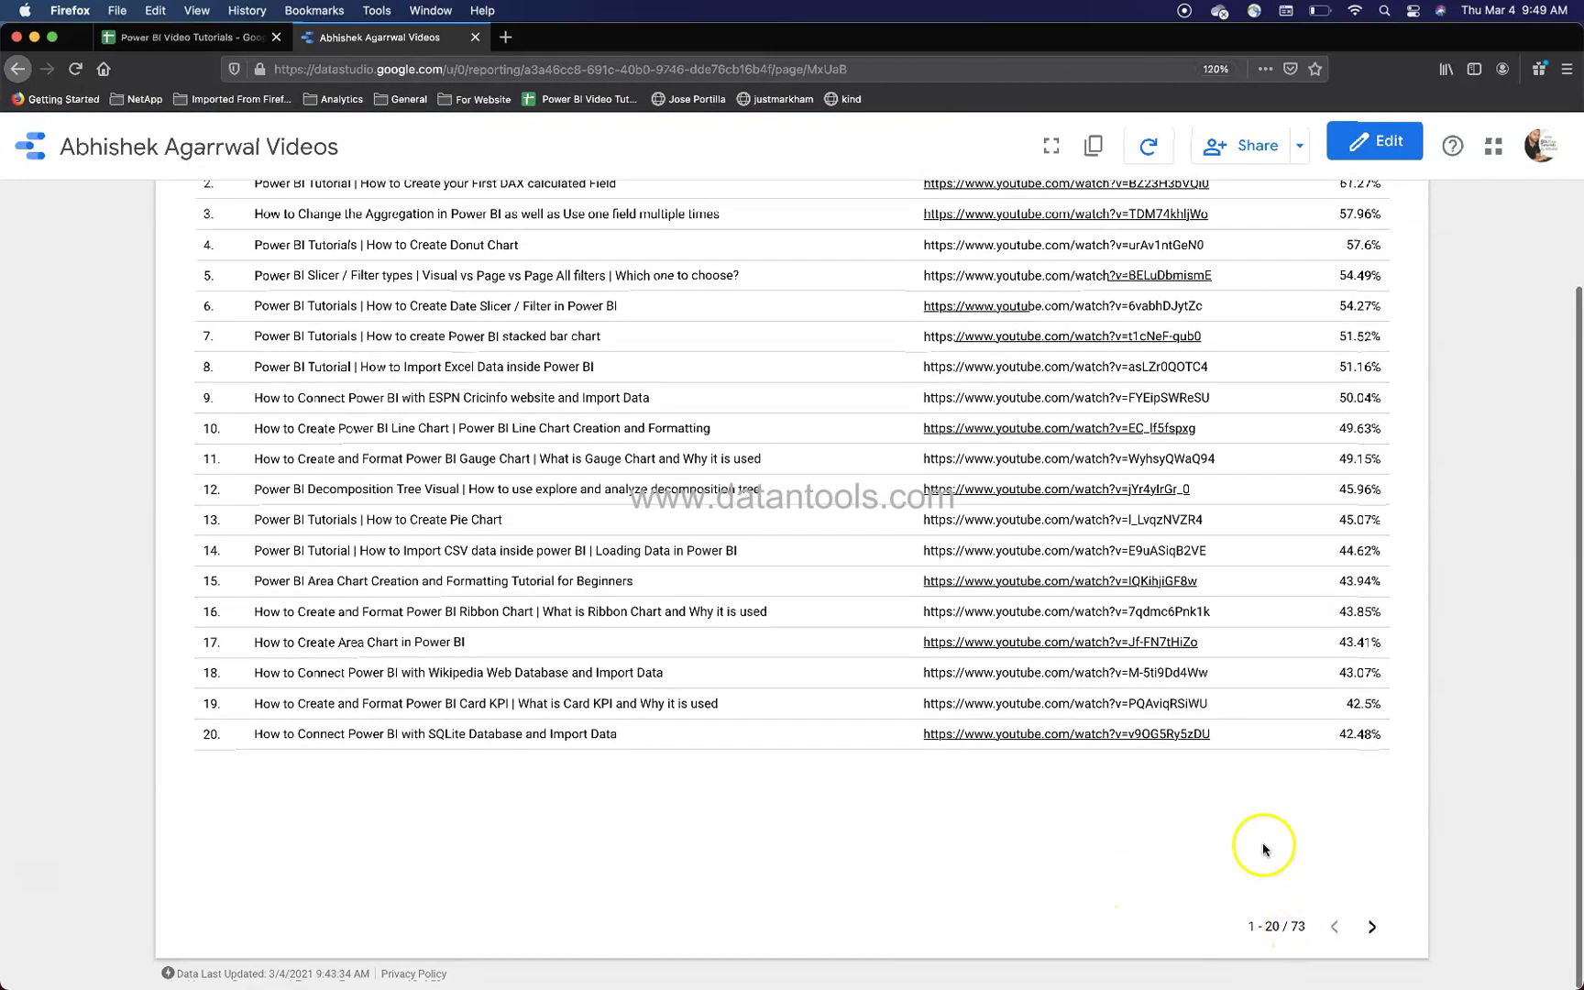
- Page through the filtered videos table and recheck the Video Title filter
click(1373, 927)
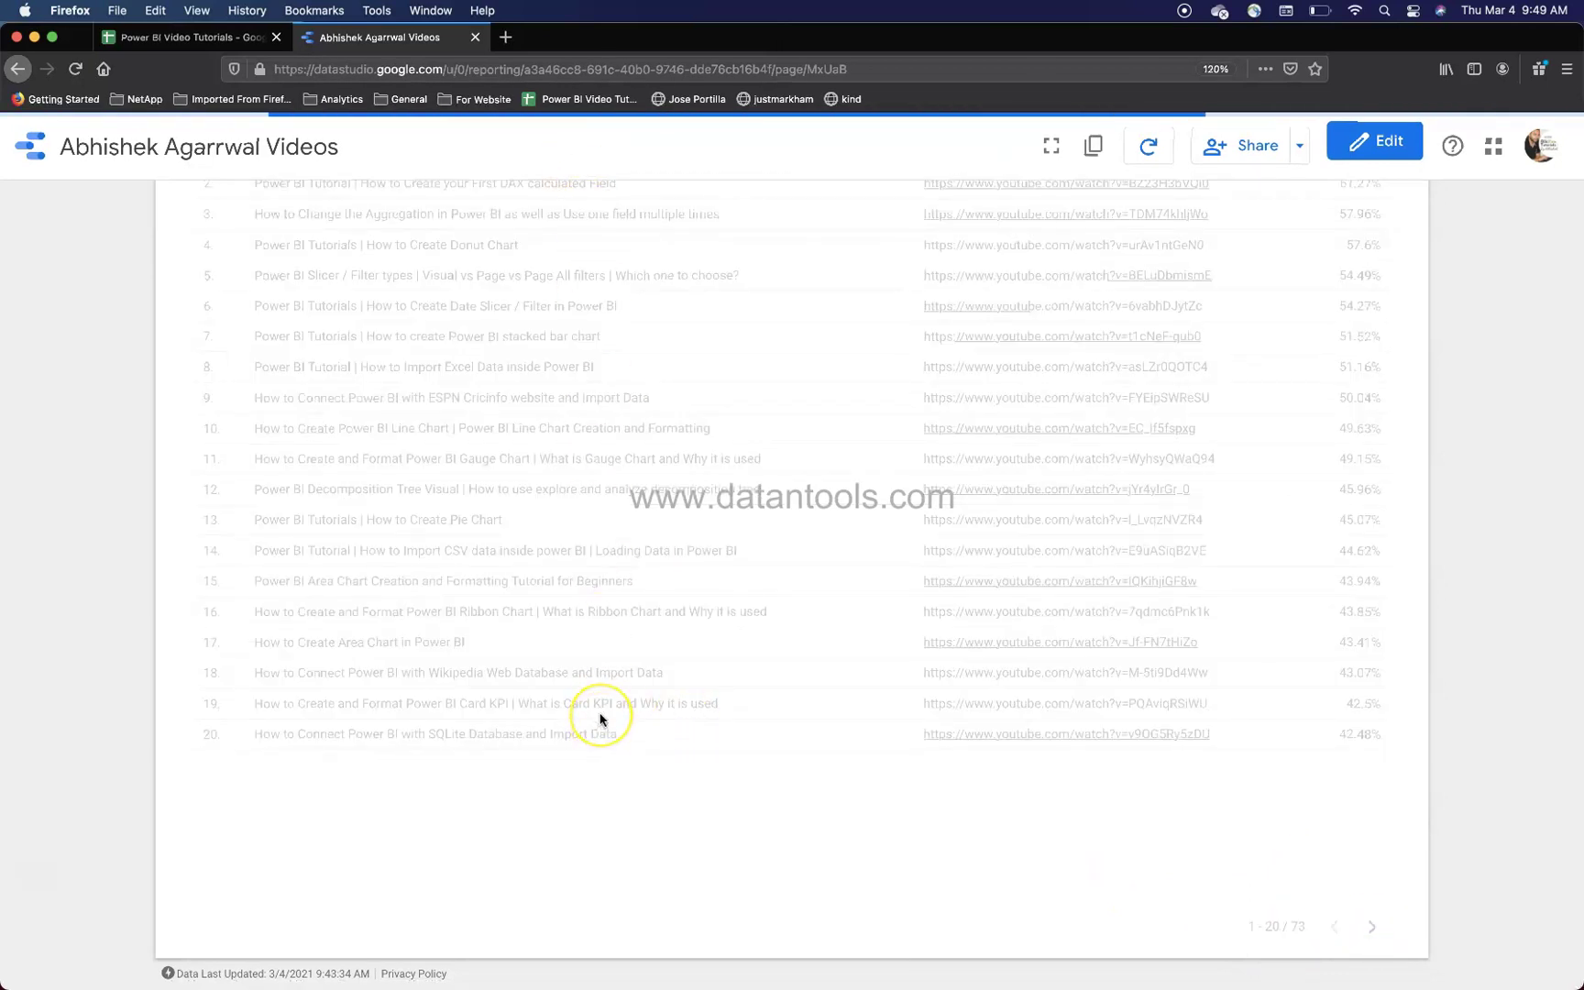
scroll(600, 718, up, 5)
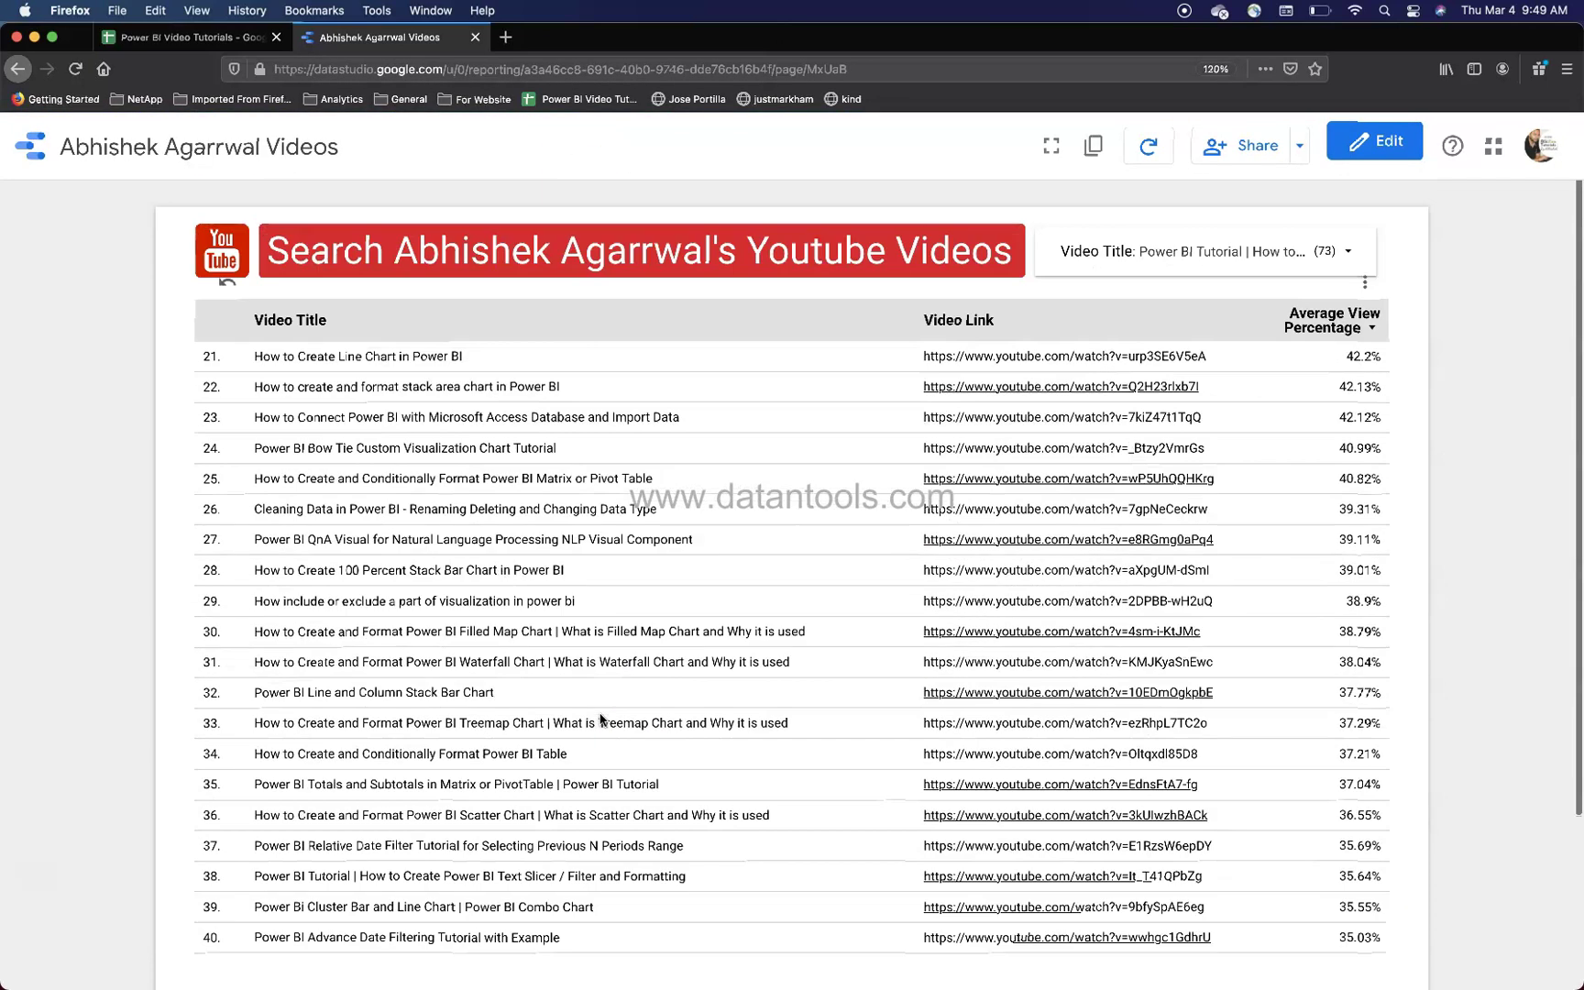
click(1287, 259)
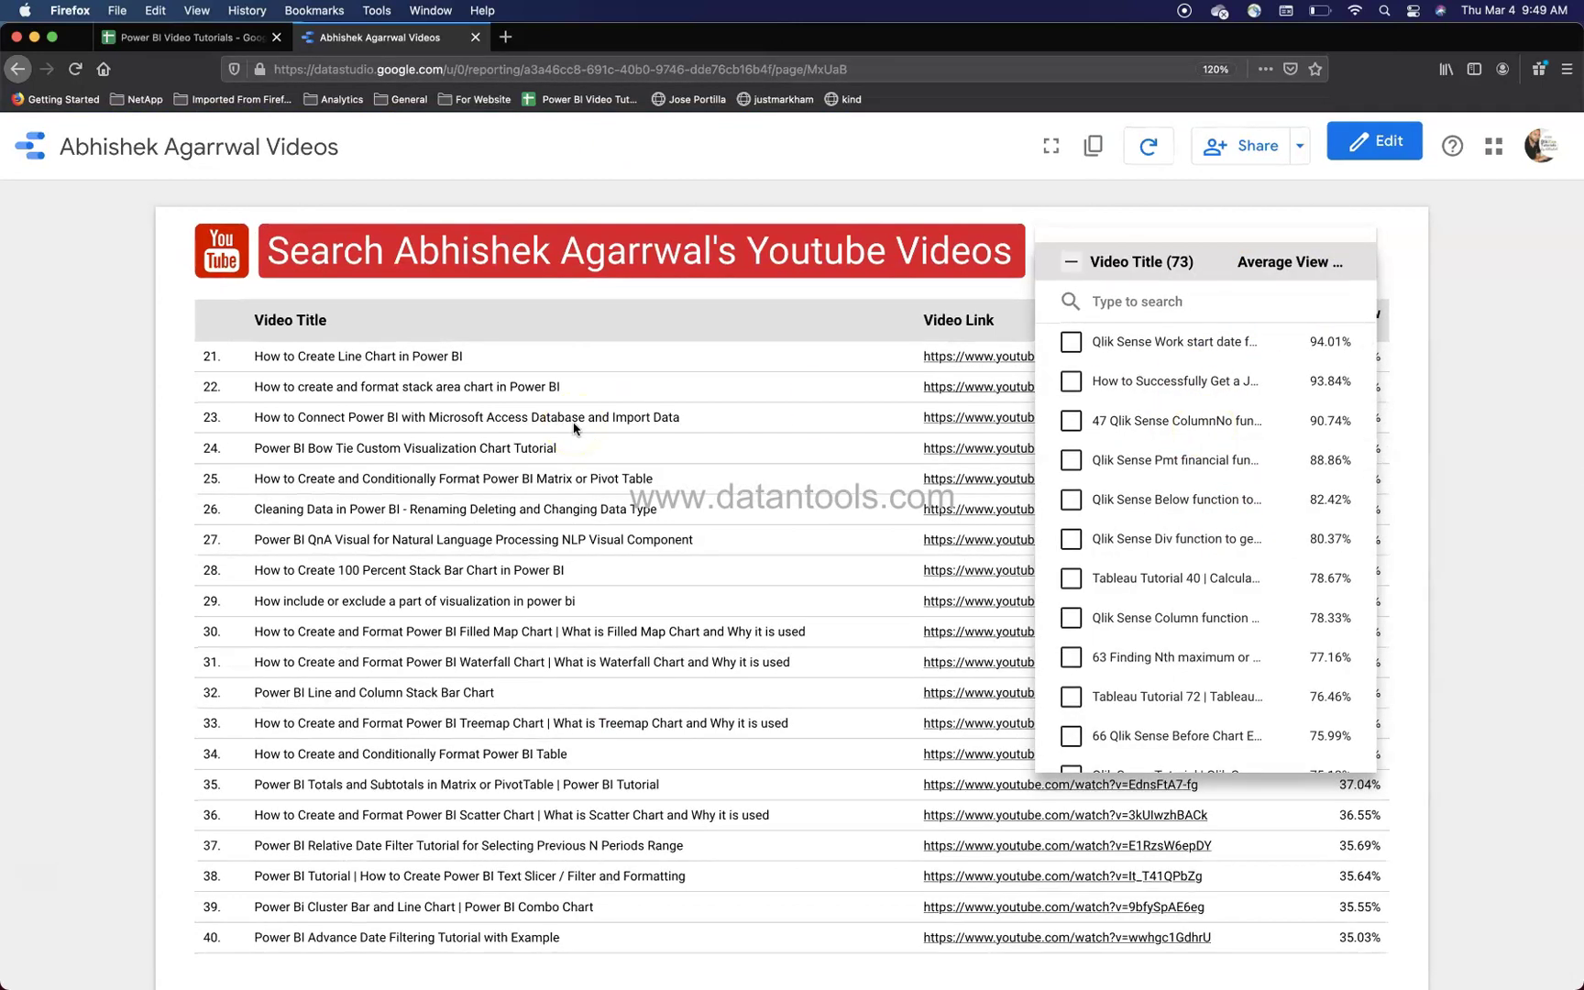
click(721, 529)
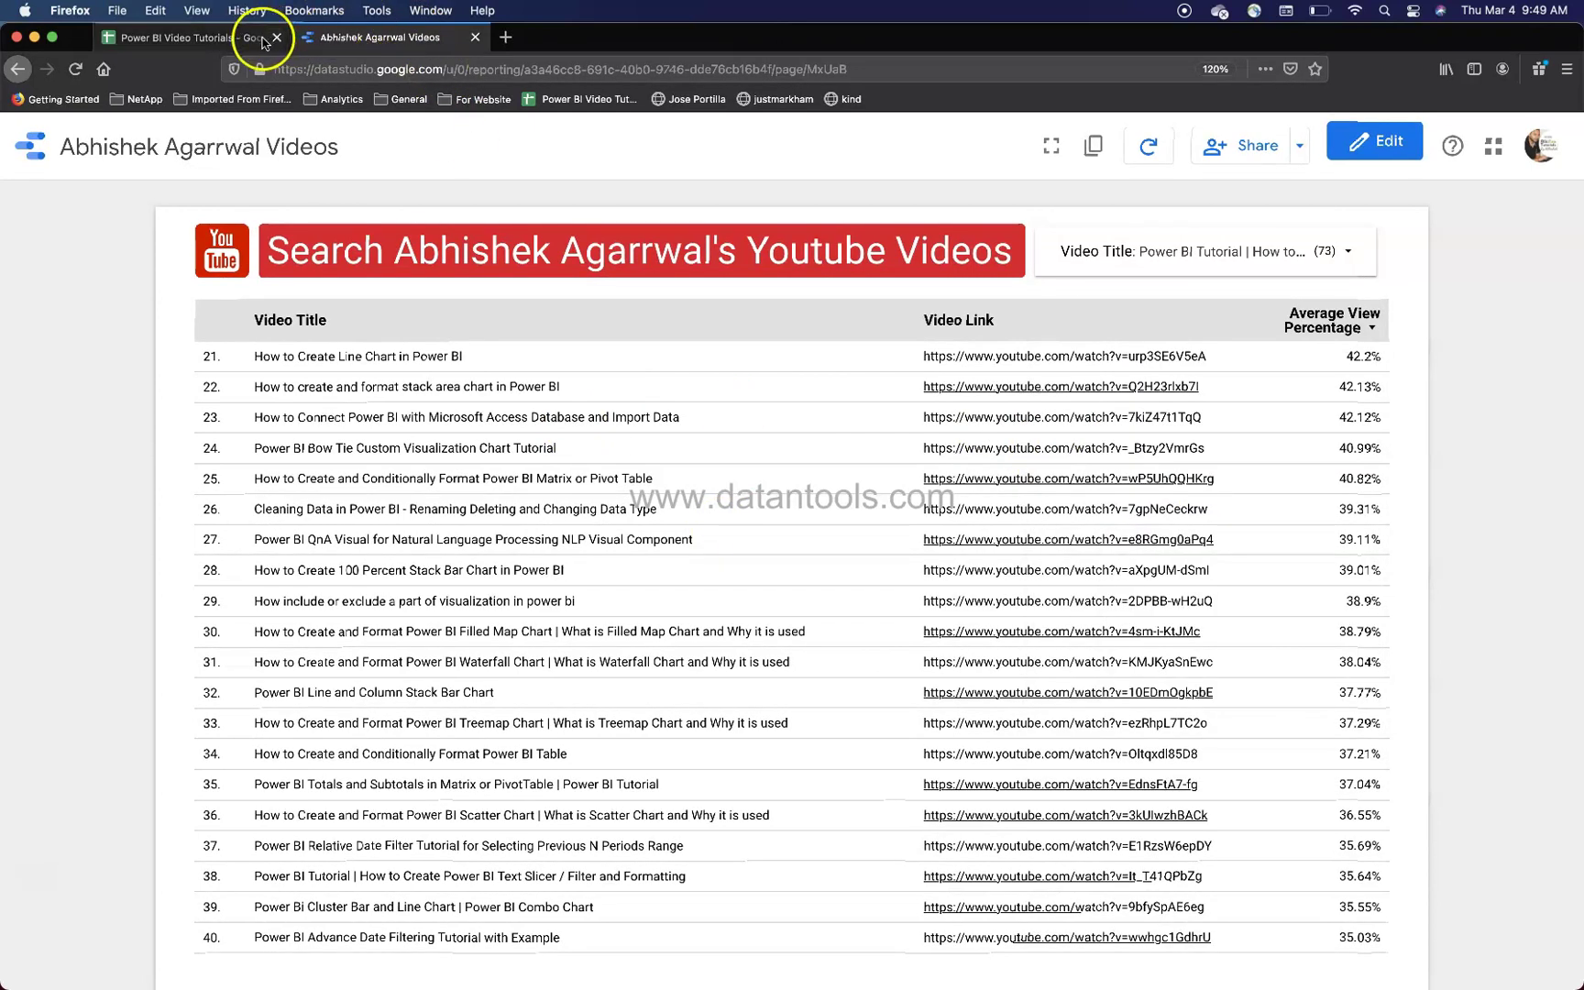
- Return to the Opportunity Analysis Sample report in Power BI for editing
click(185, 38)
click(1090, 608)
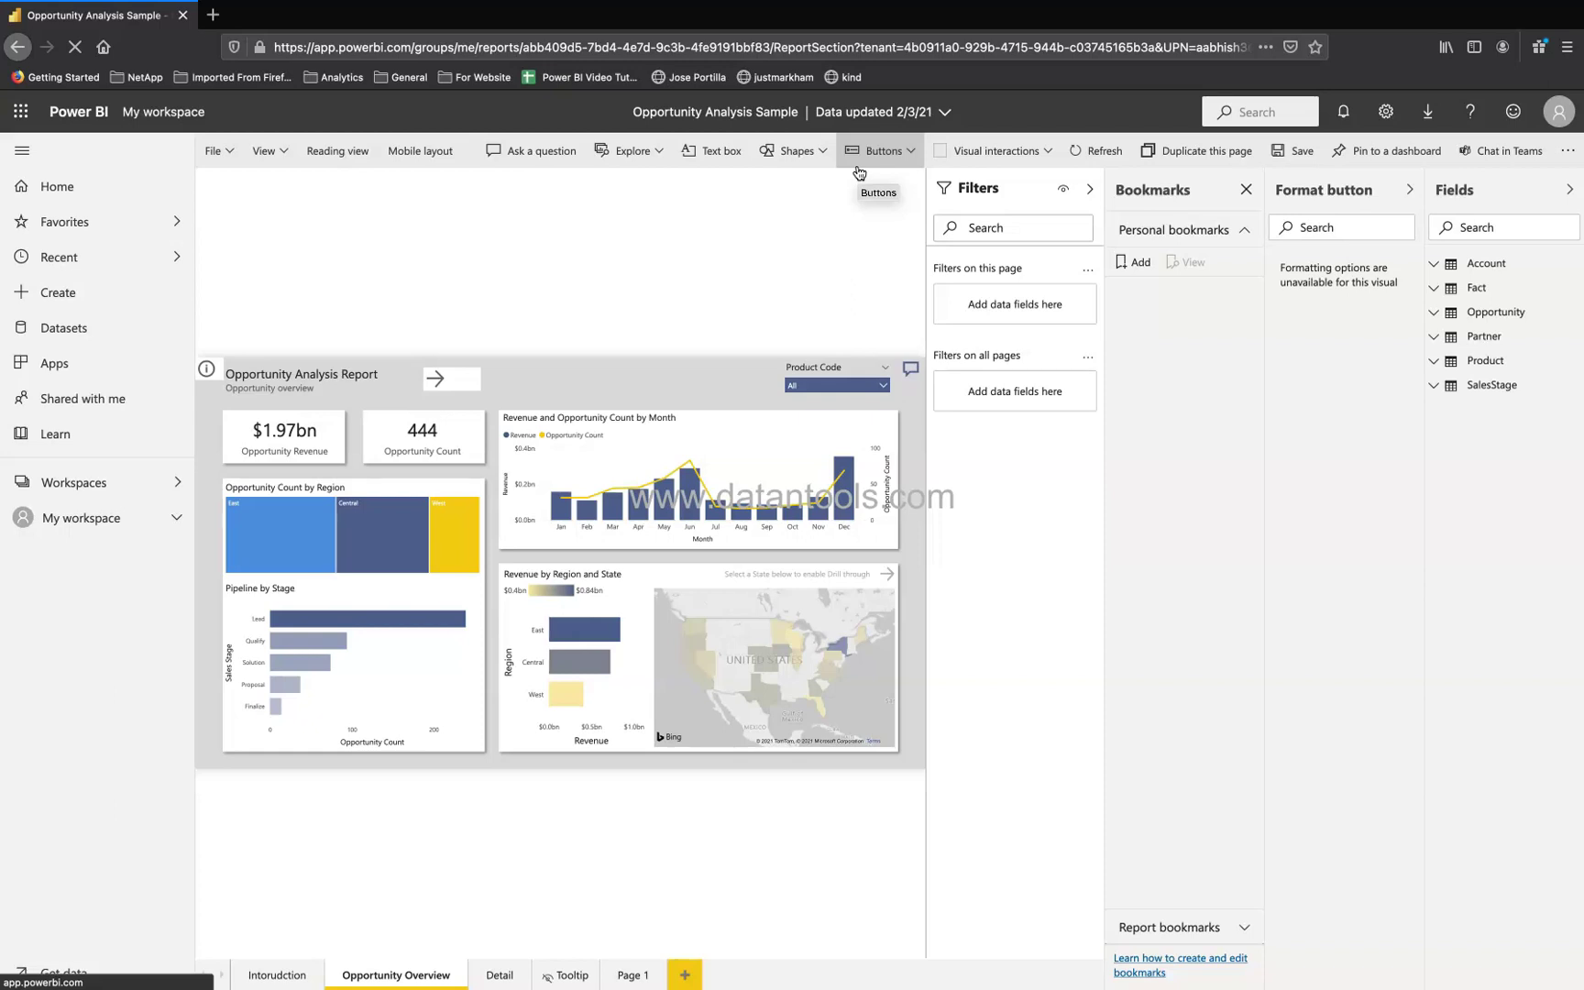
click(279, 154)
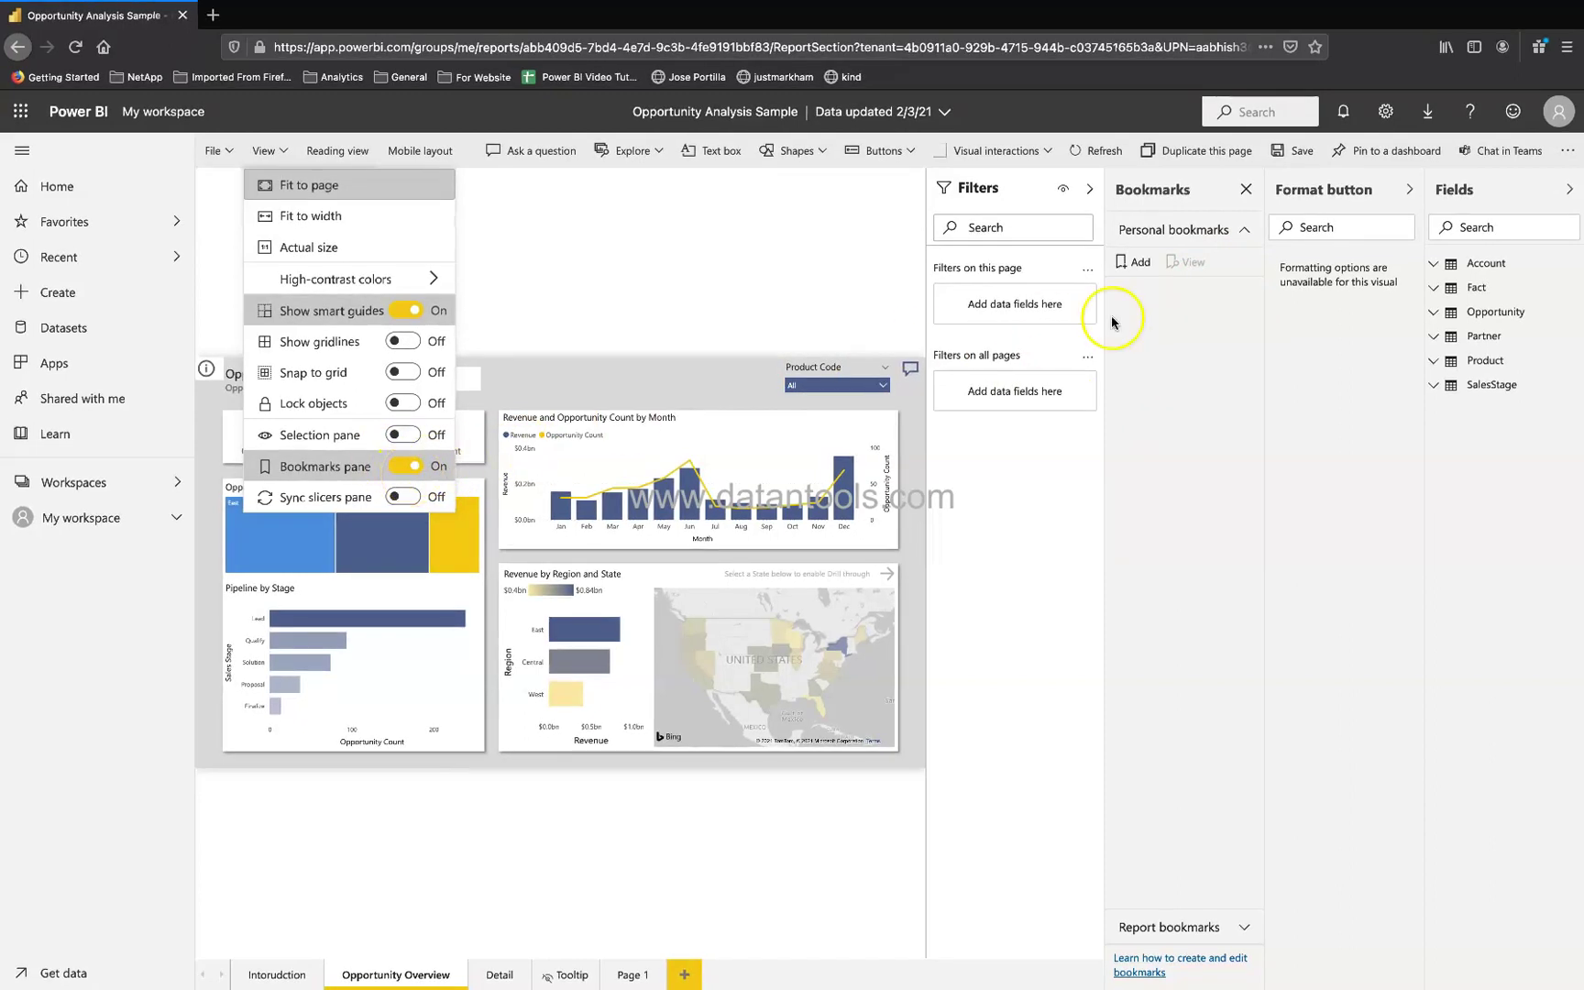
- Check that the Product Code slicer is set to All
click(820, 262)
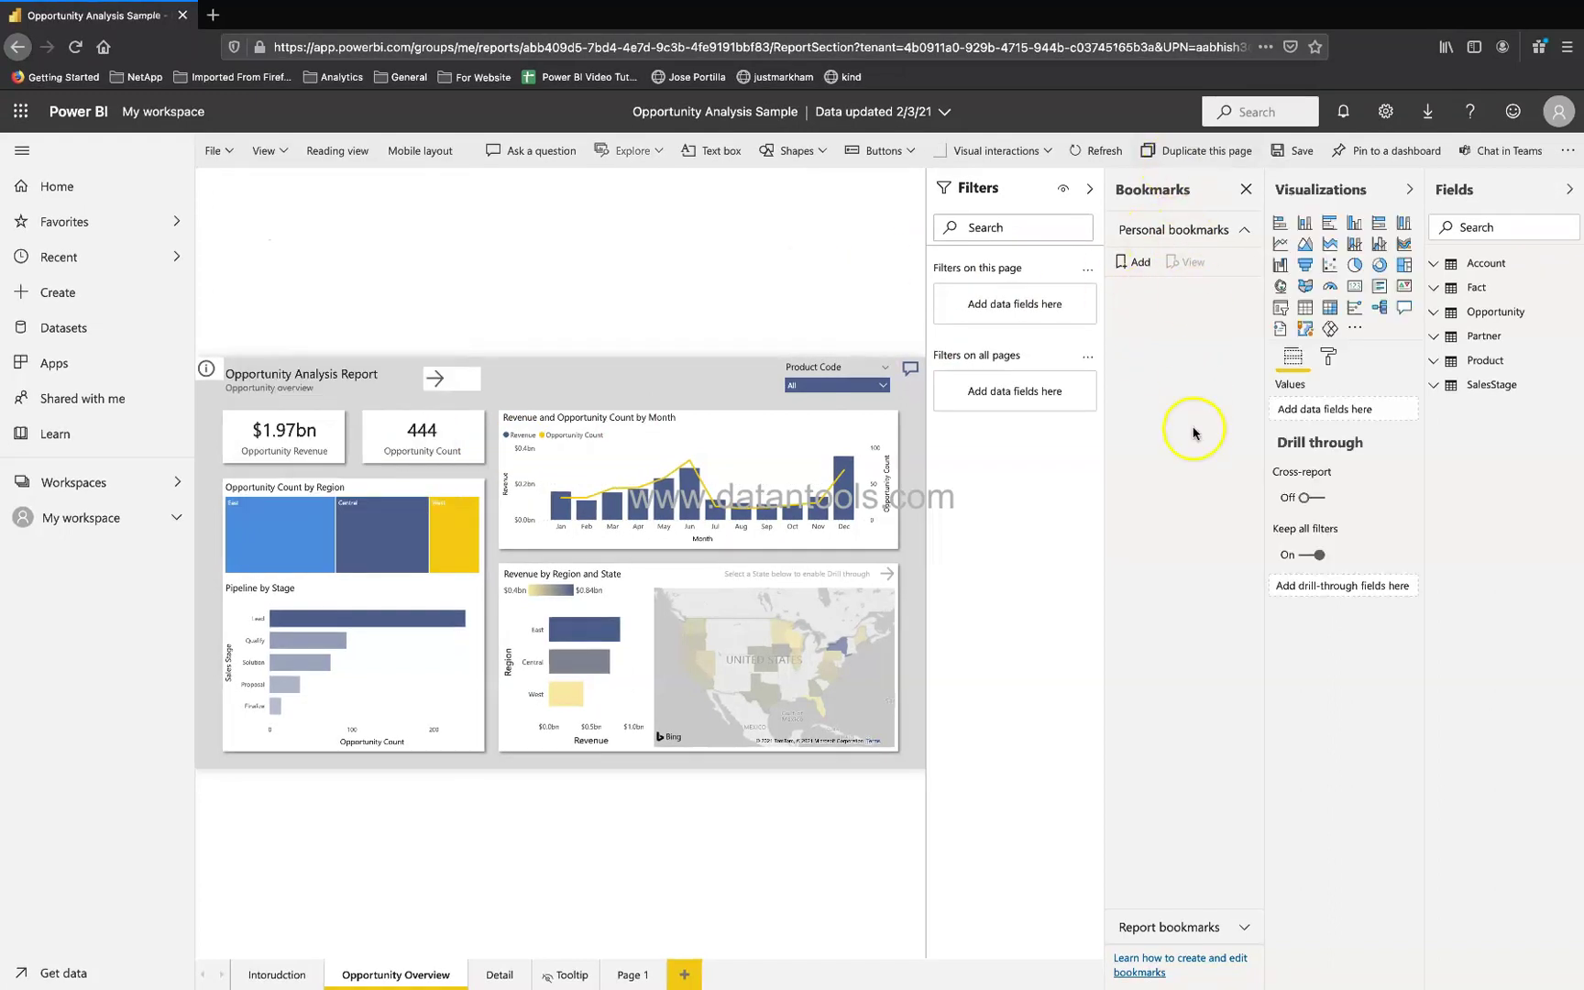
mouse_move(693, 436)
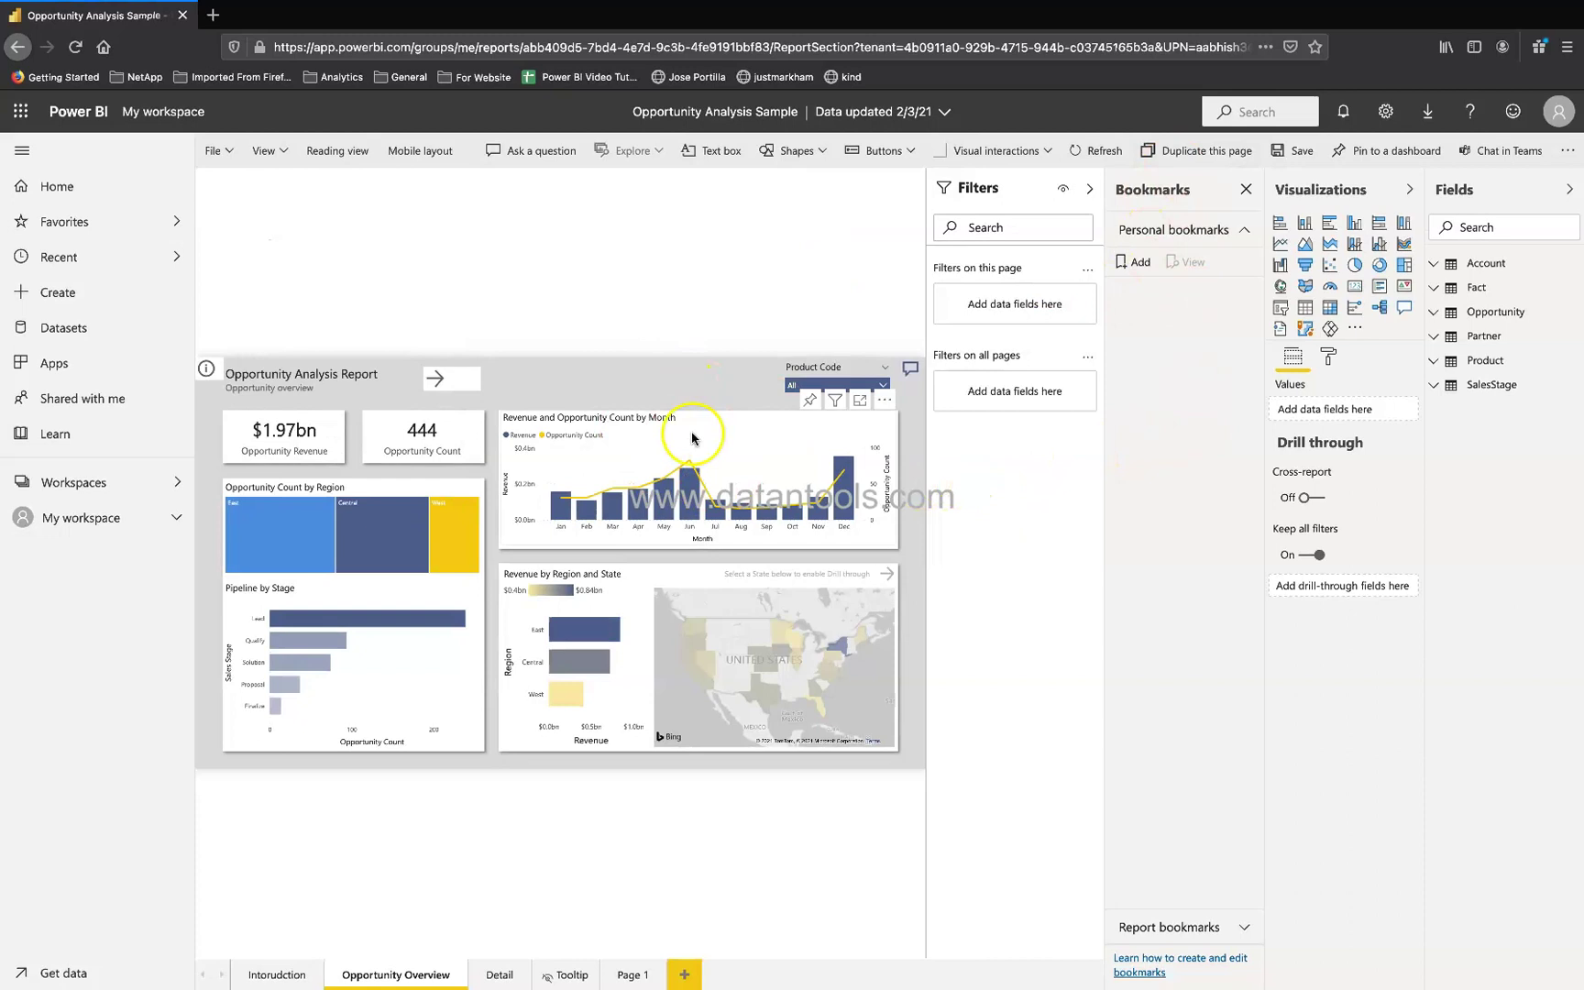
mouse_move(837, 386)
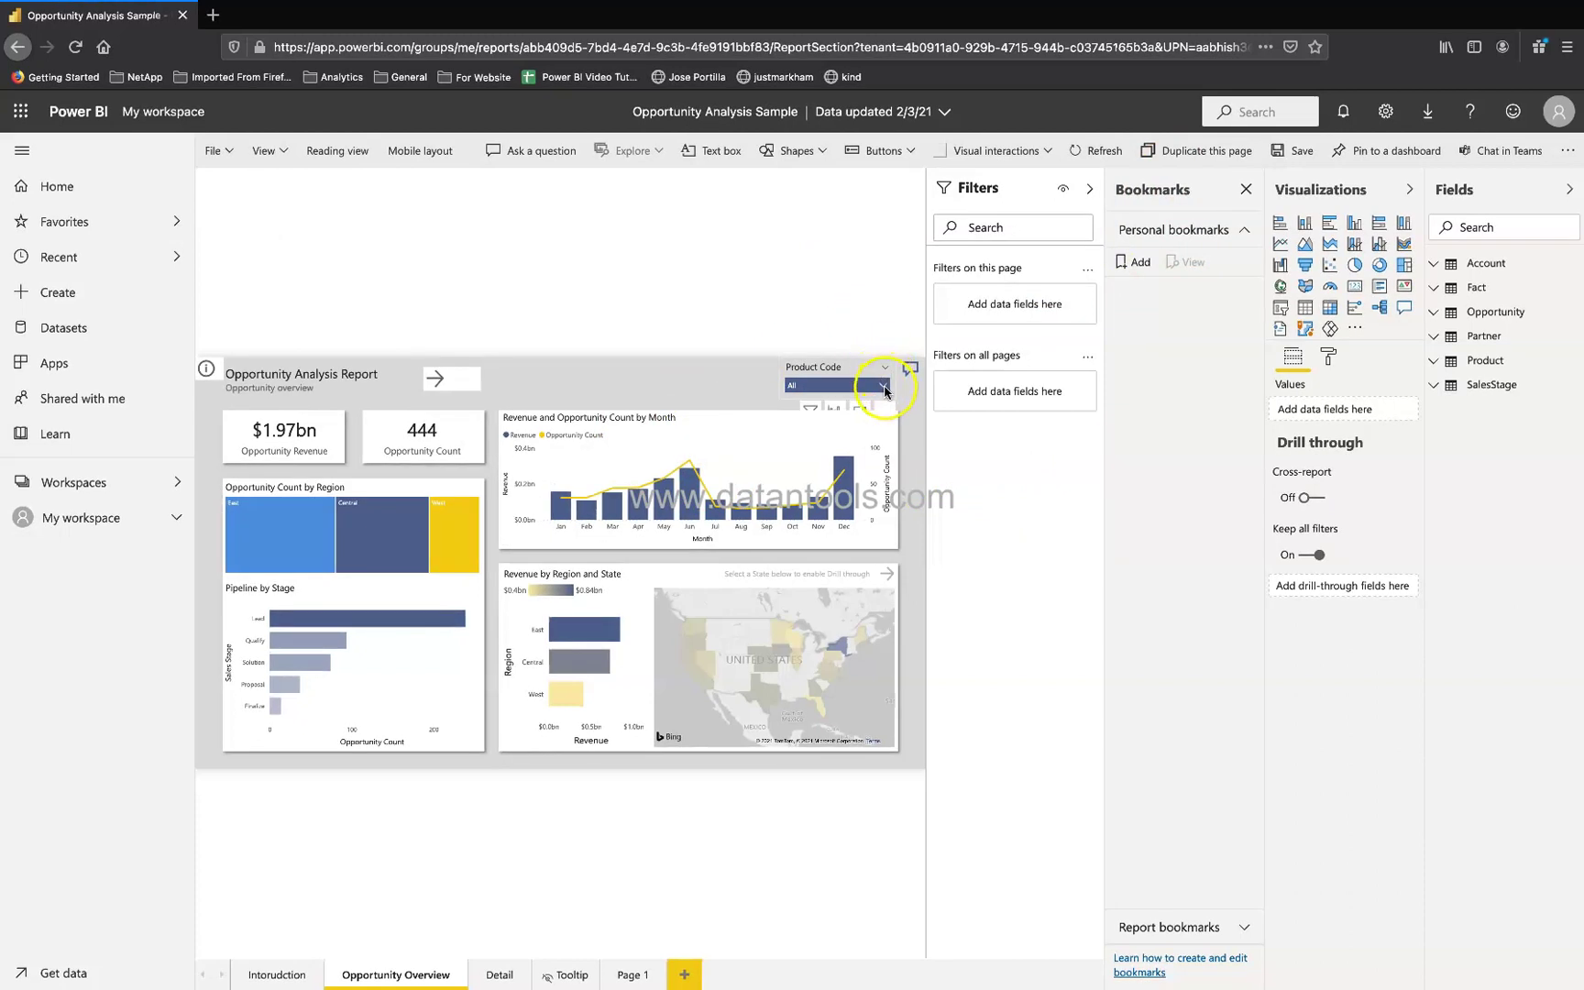
click(885, 386)
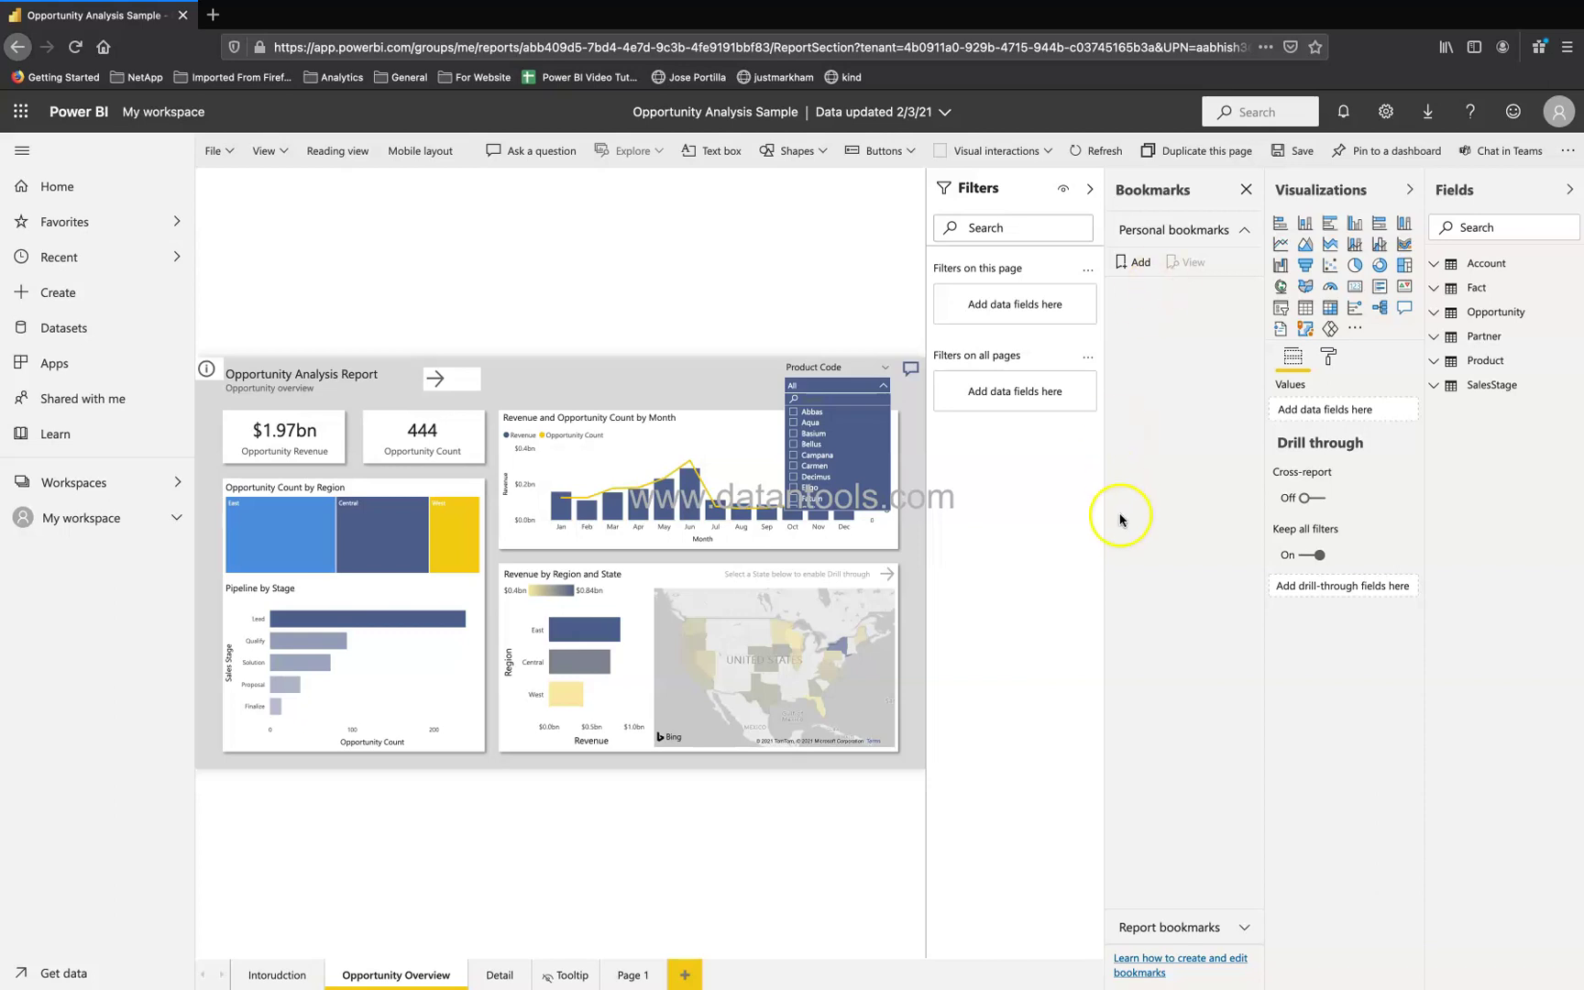
click(812, 265)
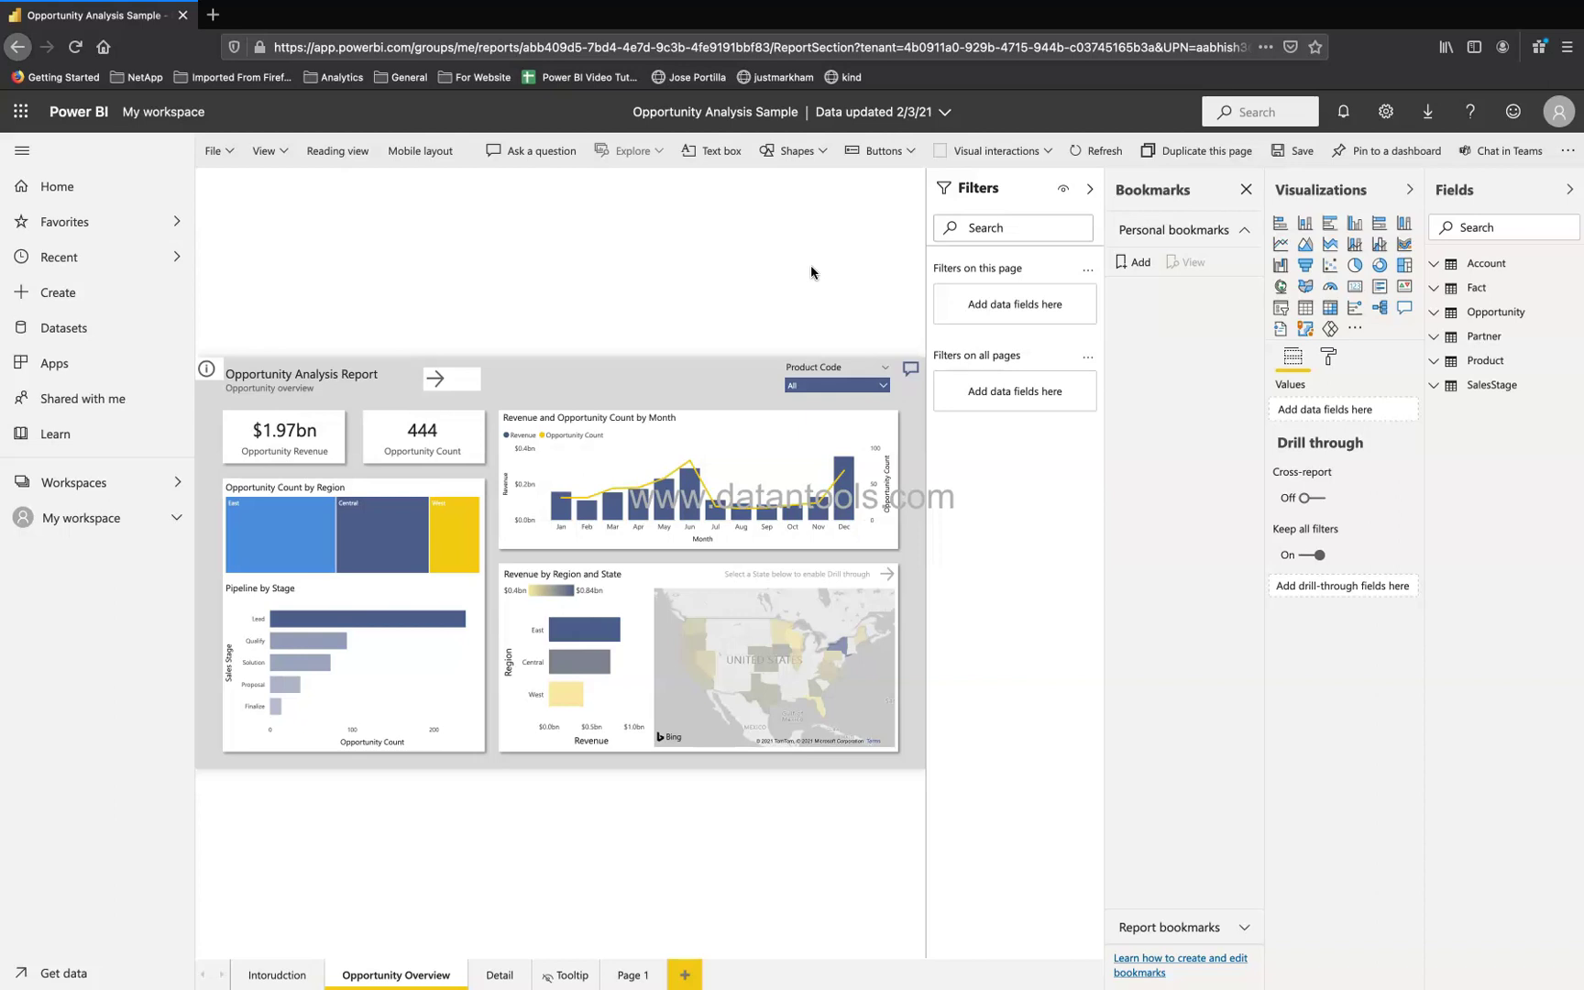
click(776, 327)
- Insert a blank button and drag it into the header beside the arrow
click(911, 150)
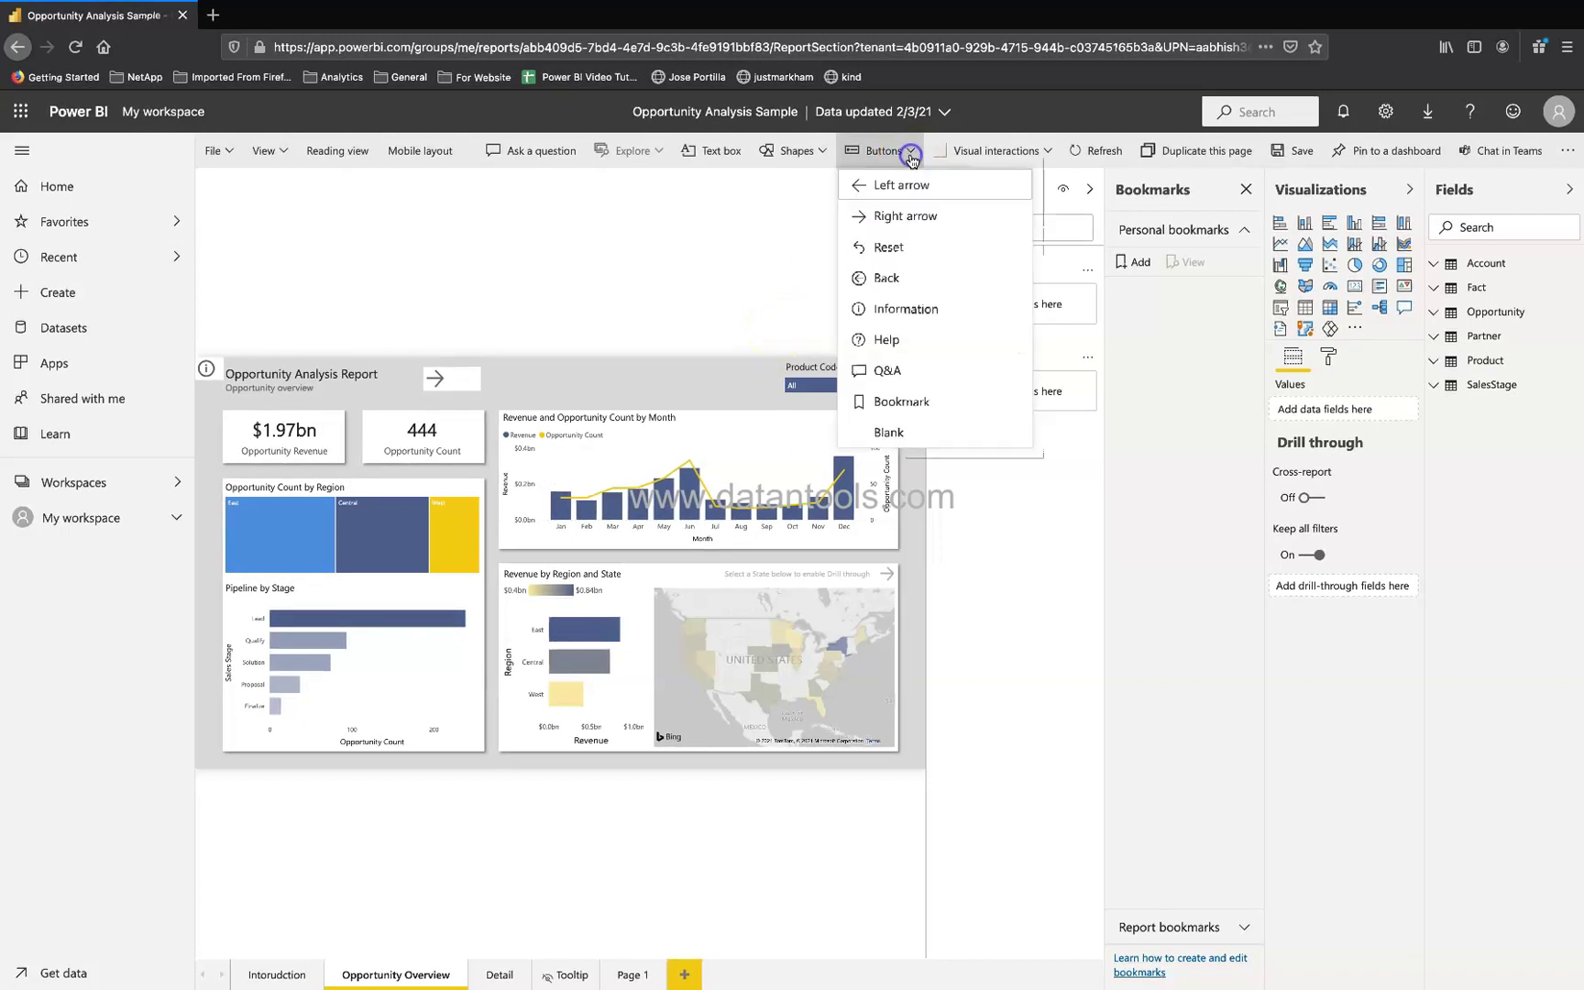
click(922, 432)
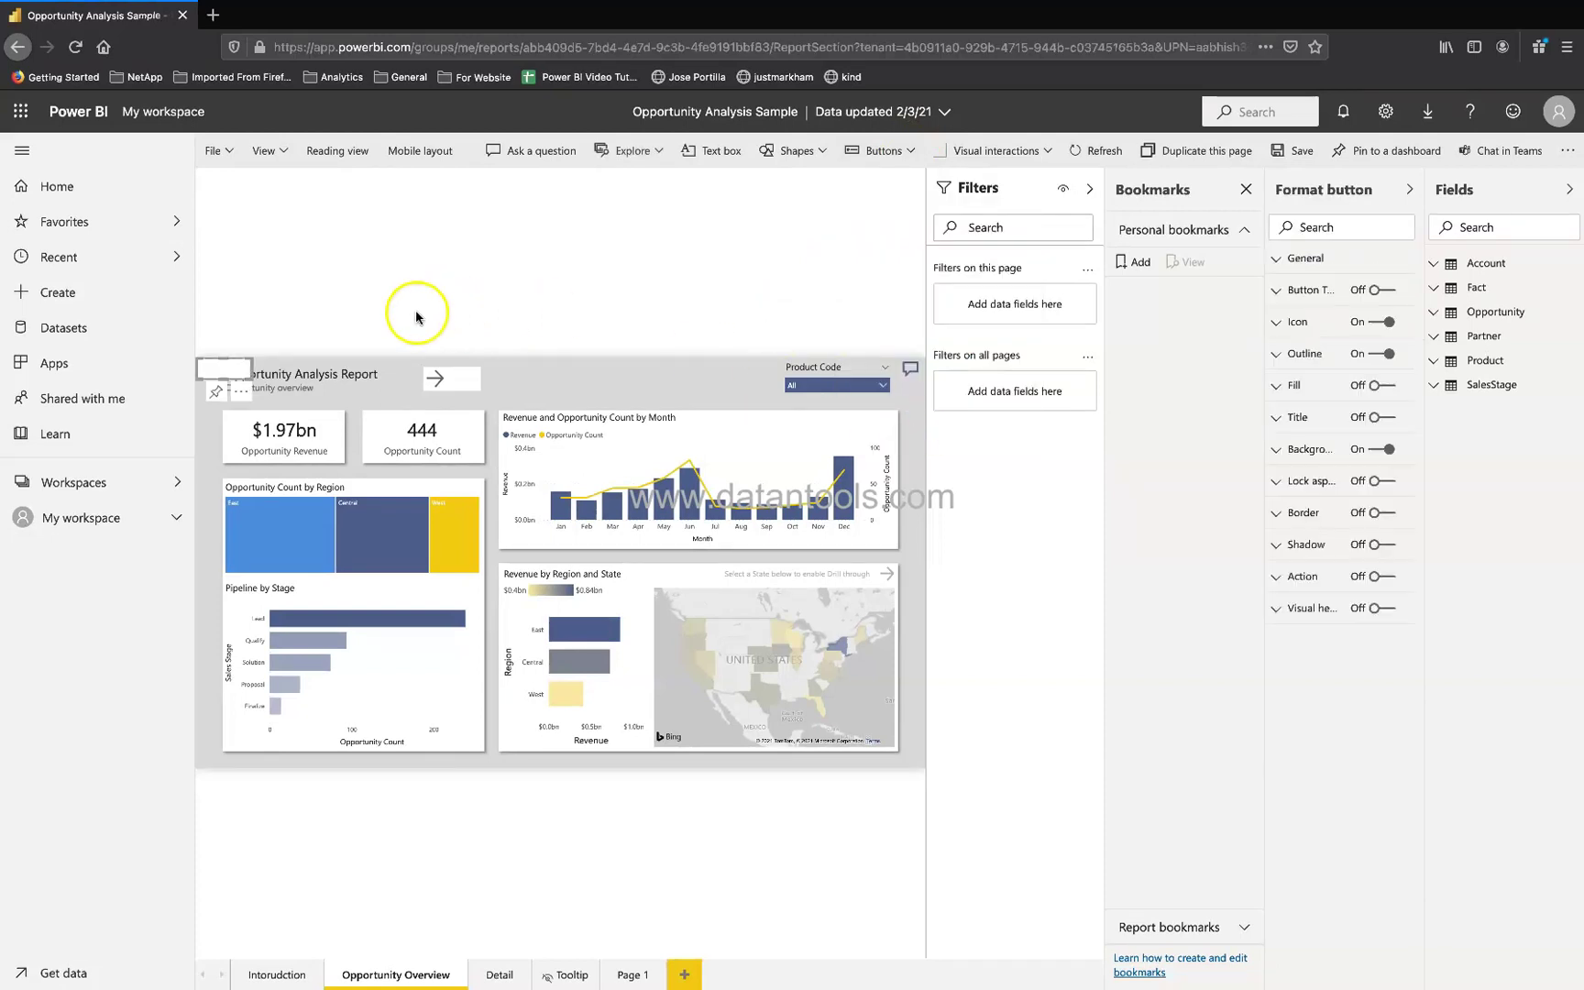
click(236, 377)
drag(235, 376, 569, 374)
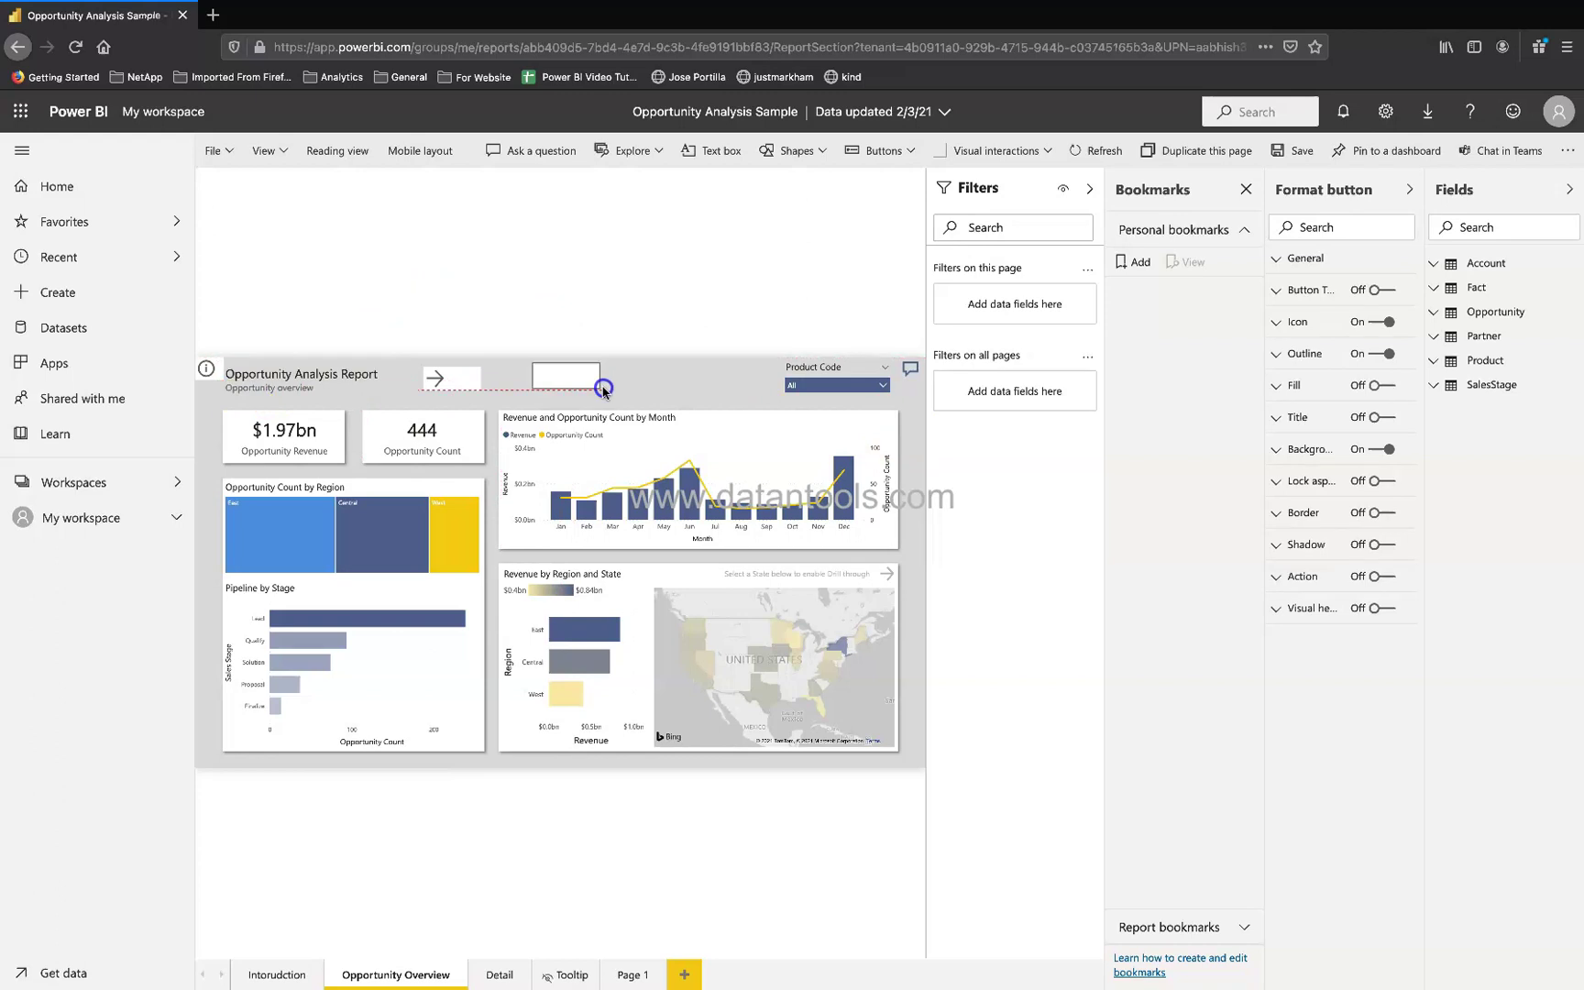
drag(603, 390, 612, 392)
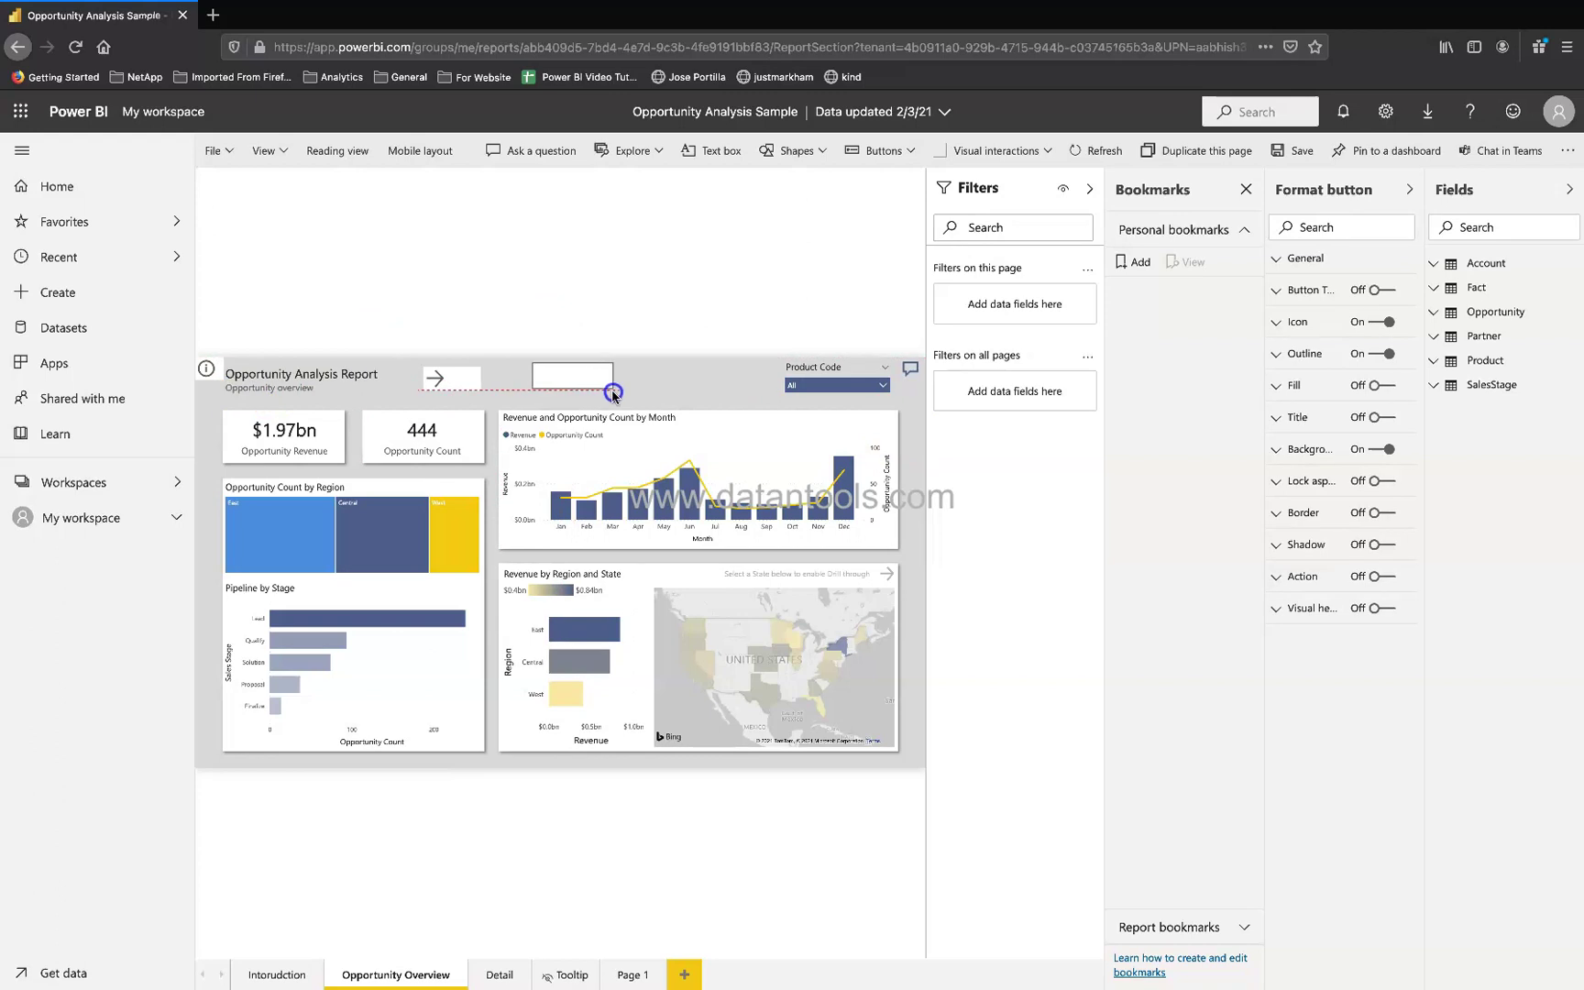
- Collapse the Filters, Format and Fields panes to widen the canvas
click(1094, 190)
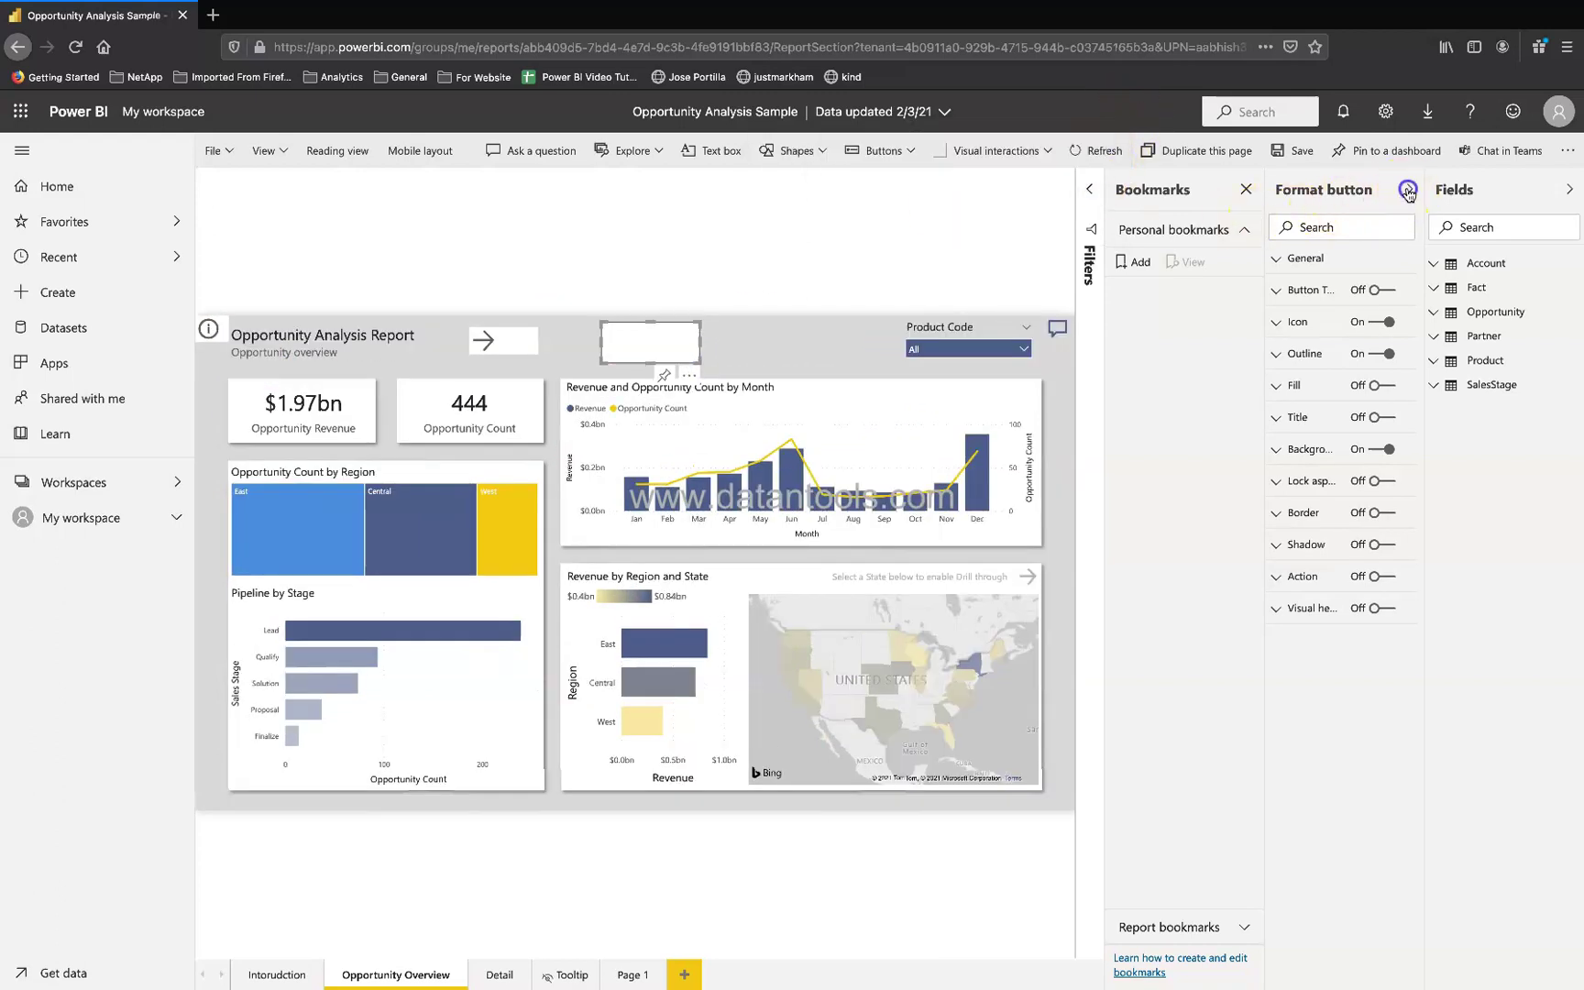
click(1406, 190)
click(1571, 190)
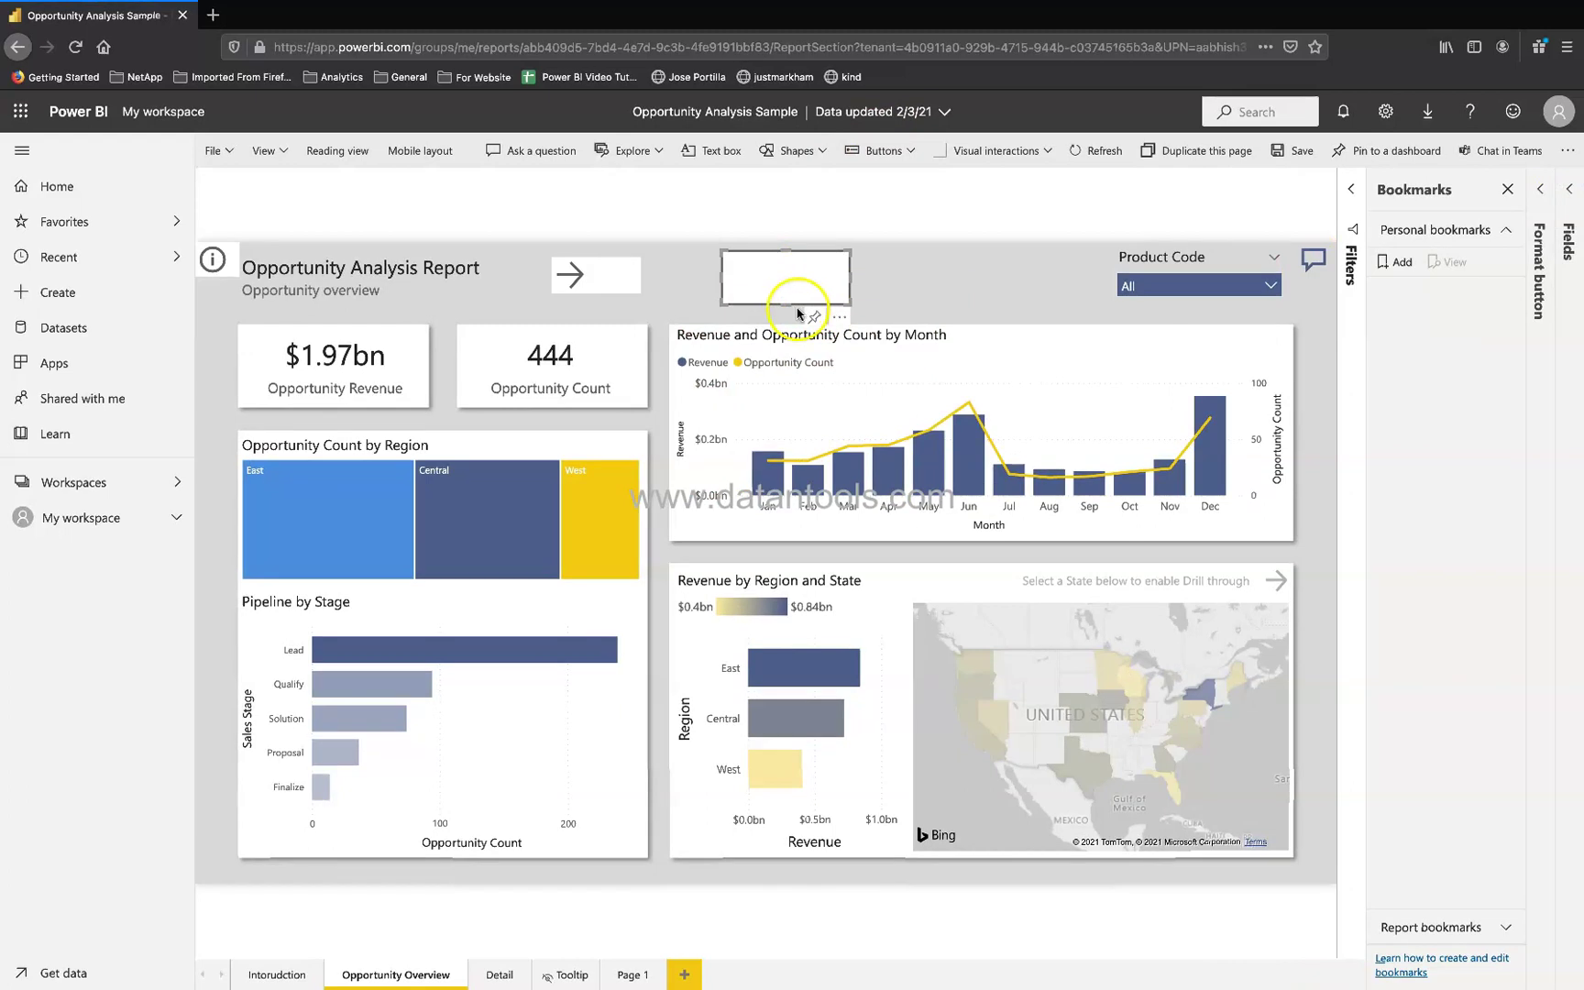
- Turn on button text reading 'Clear All Filters', then deselect the button
click(1545, 191)
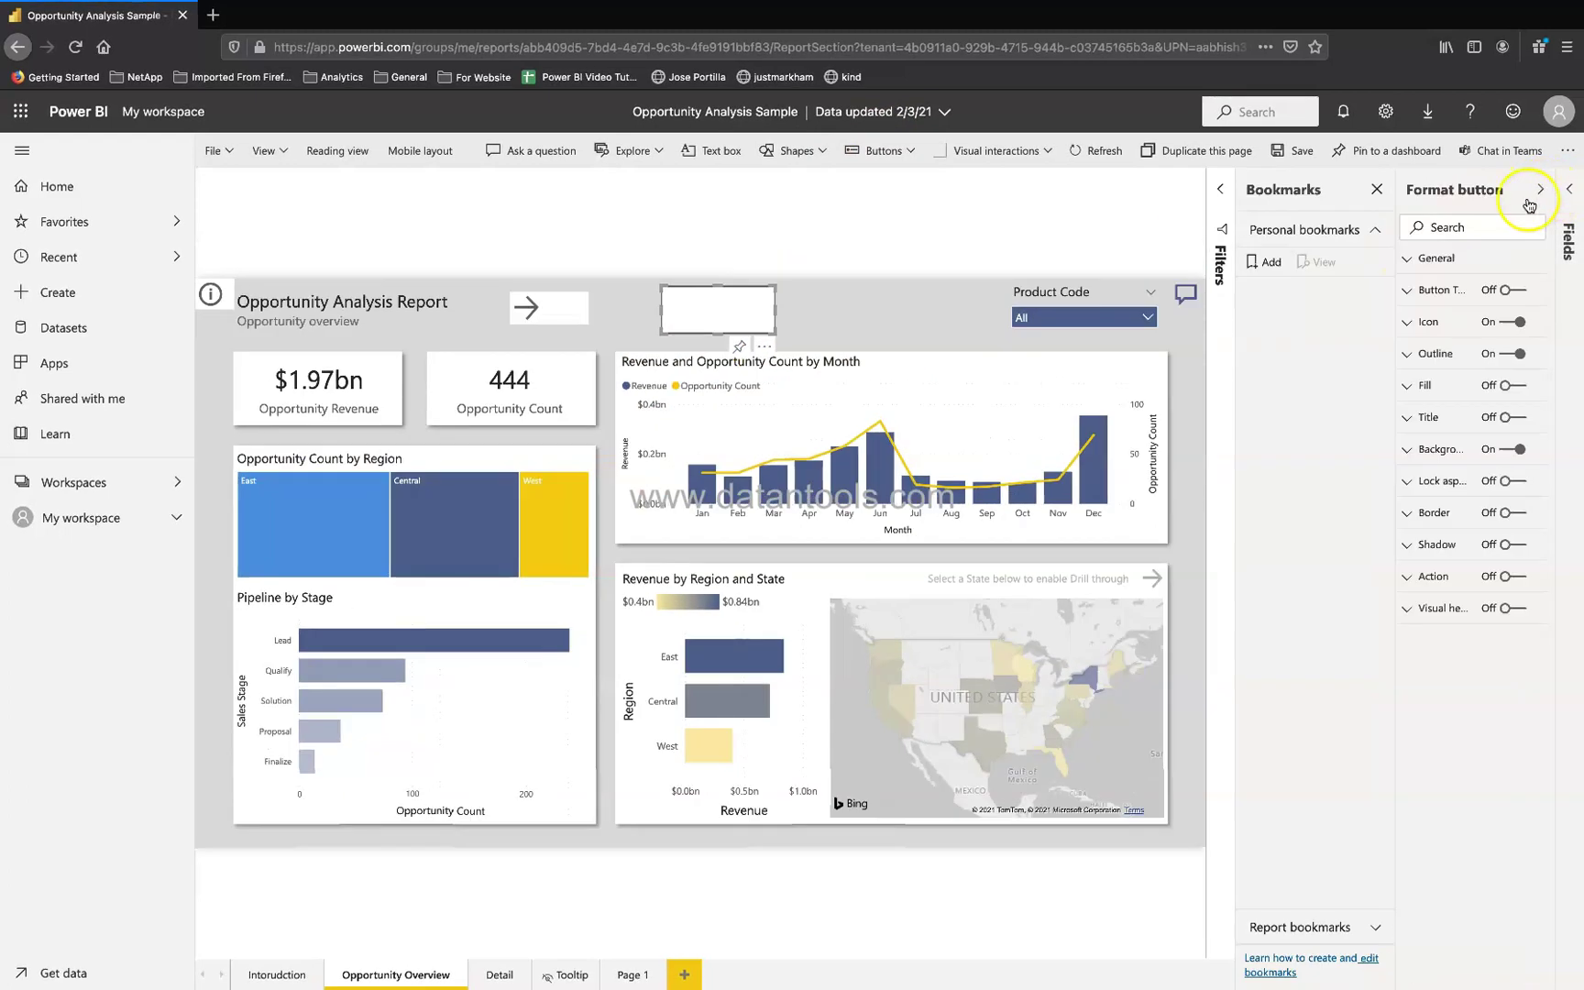
click(1408, 265)
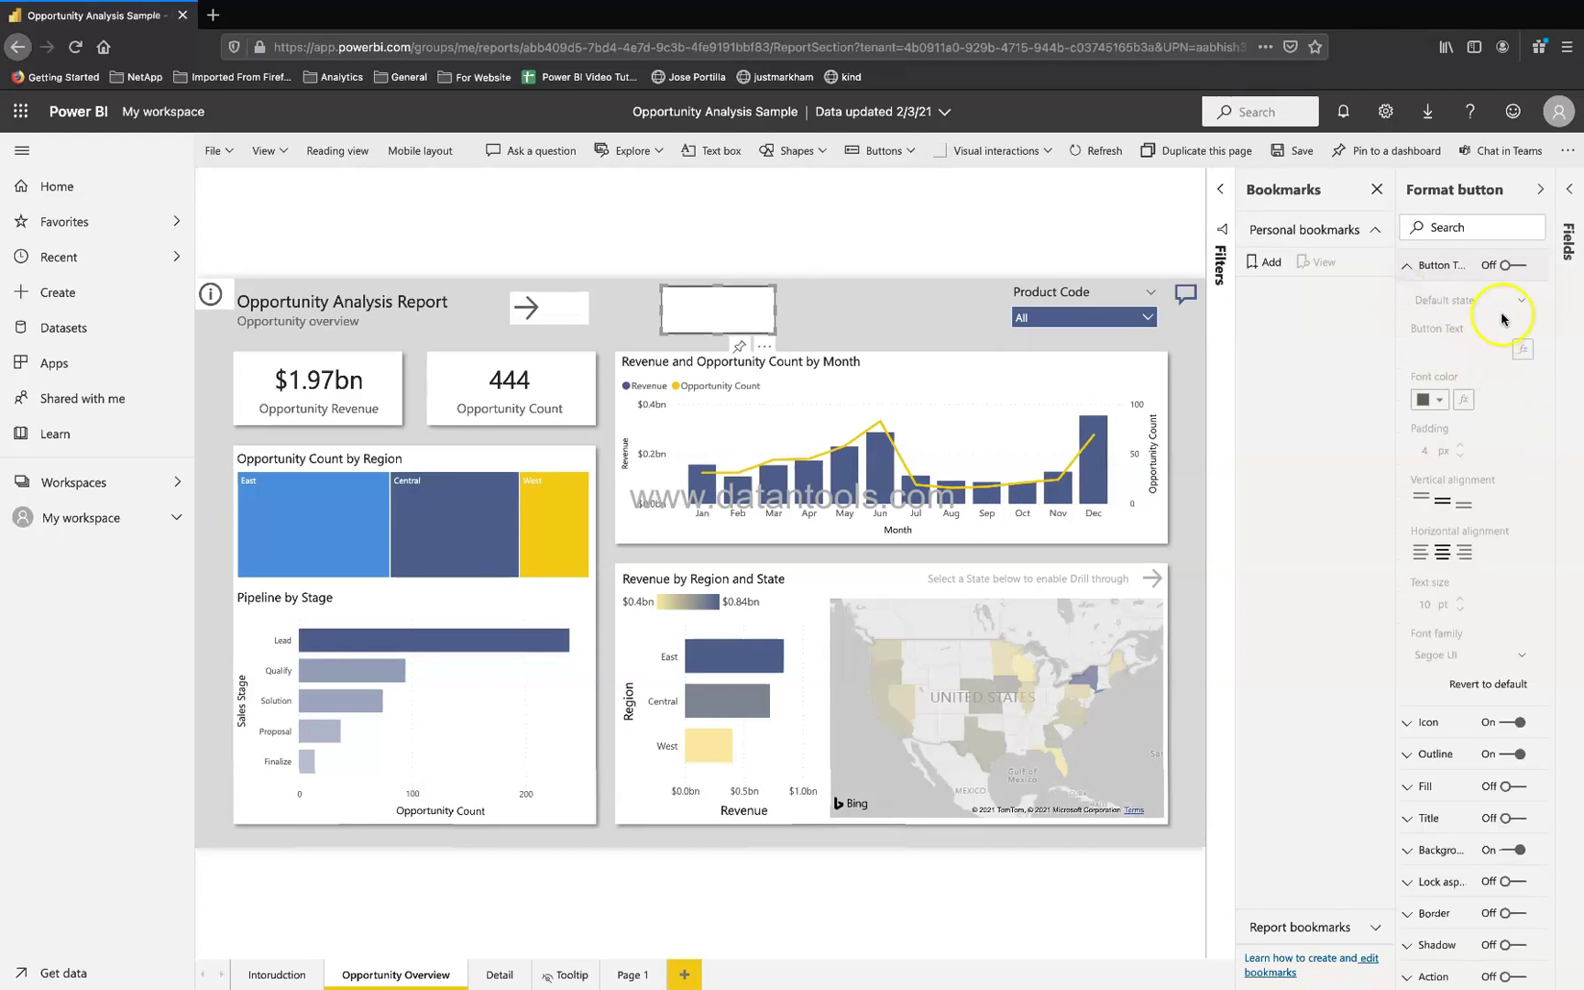
click(1512, 265)
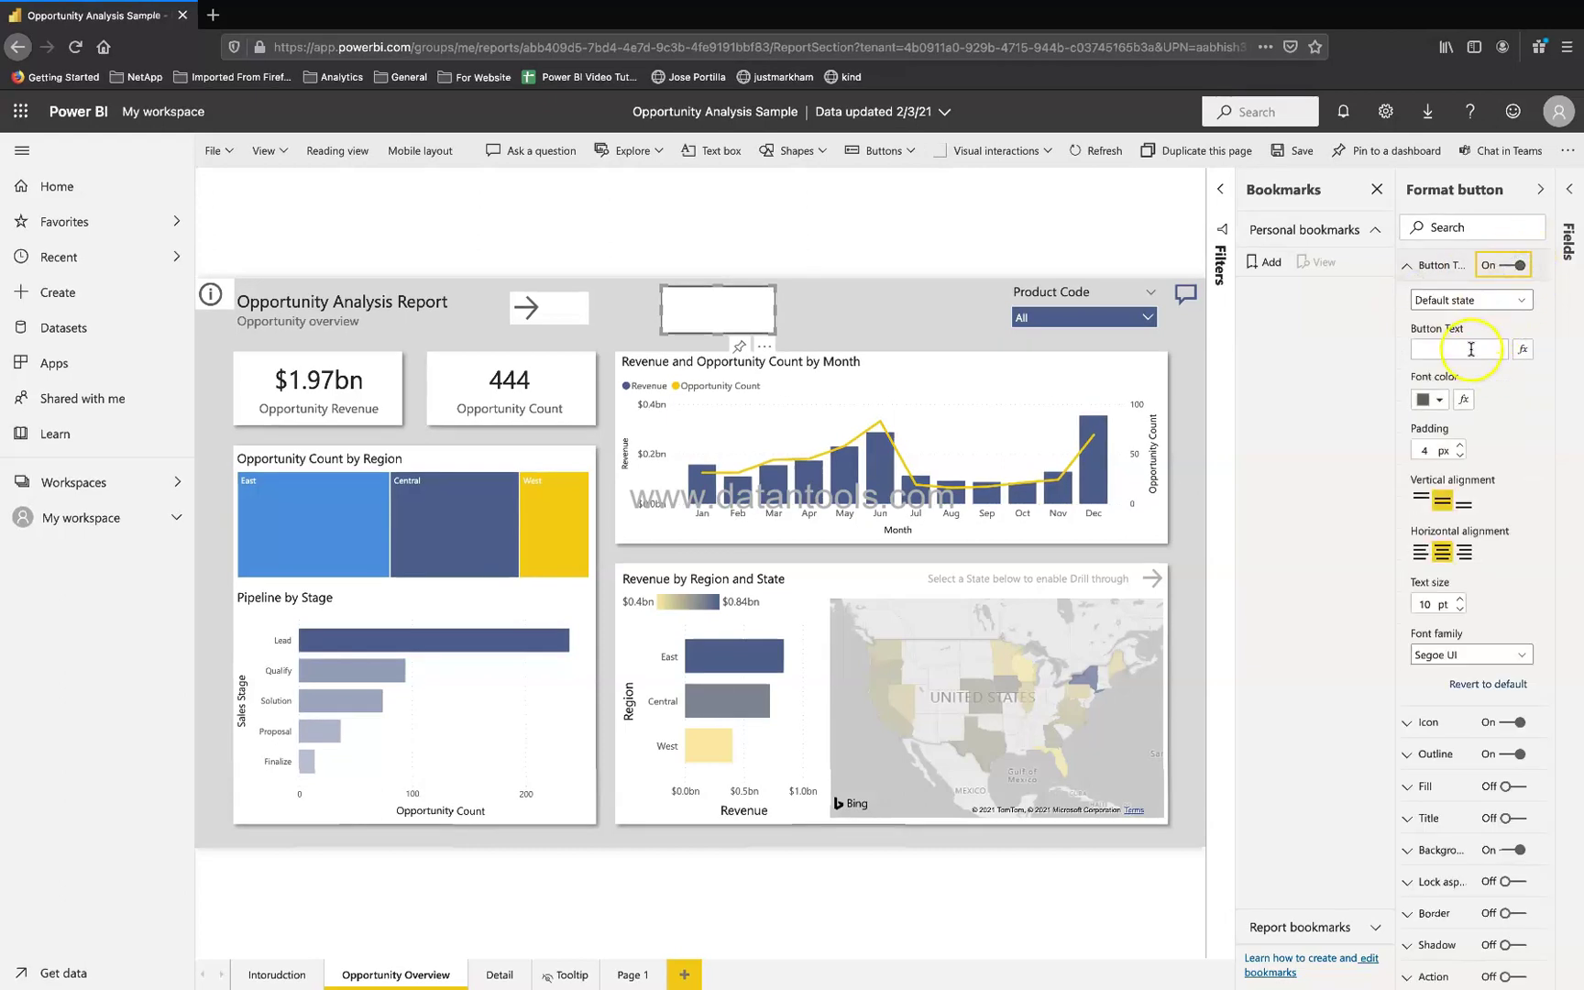
click(1472, 350)
text(Clear All Filters)
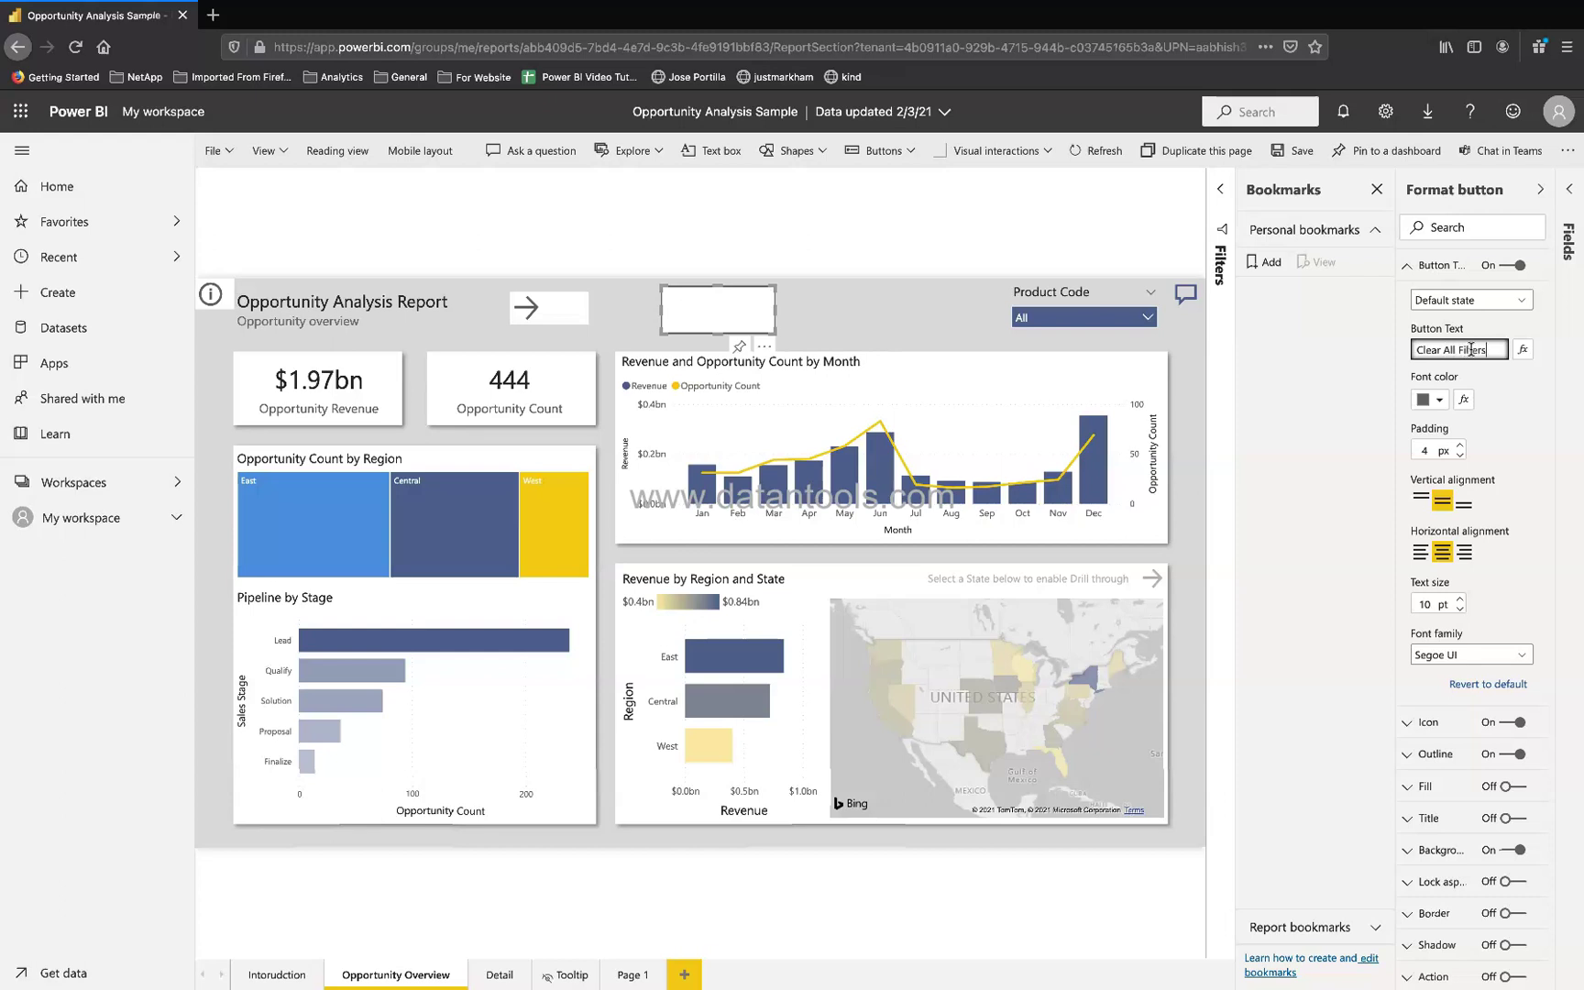
click(1360, 403)
click(727, 317)
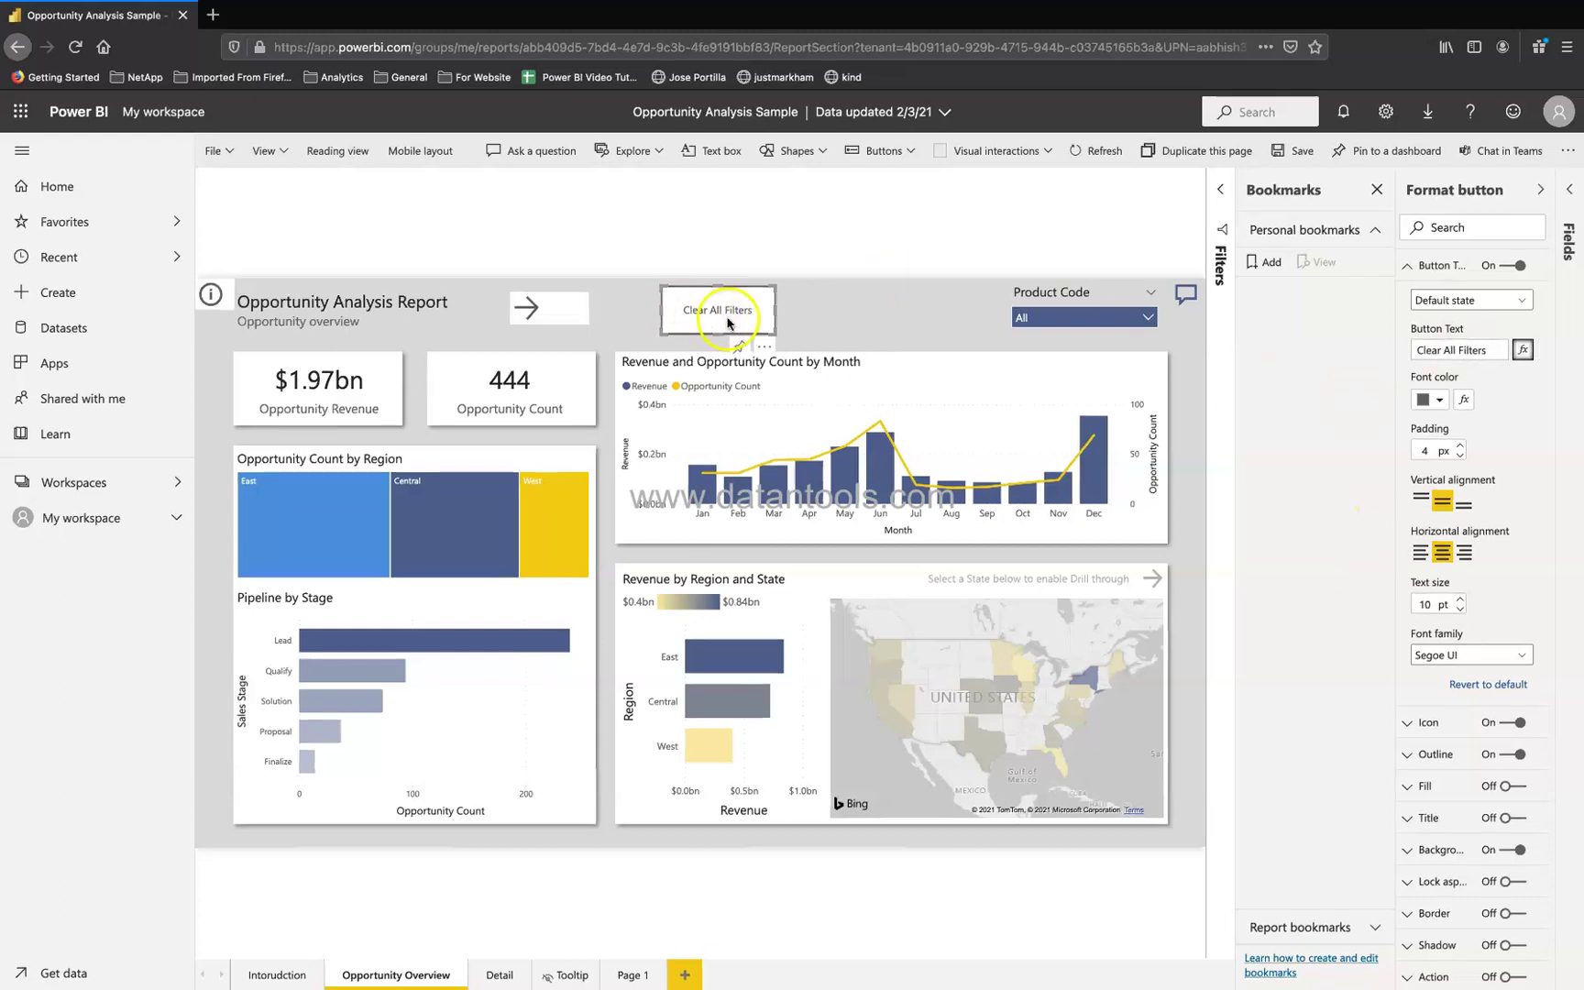
click(1407, 265)
click(904, 327)
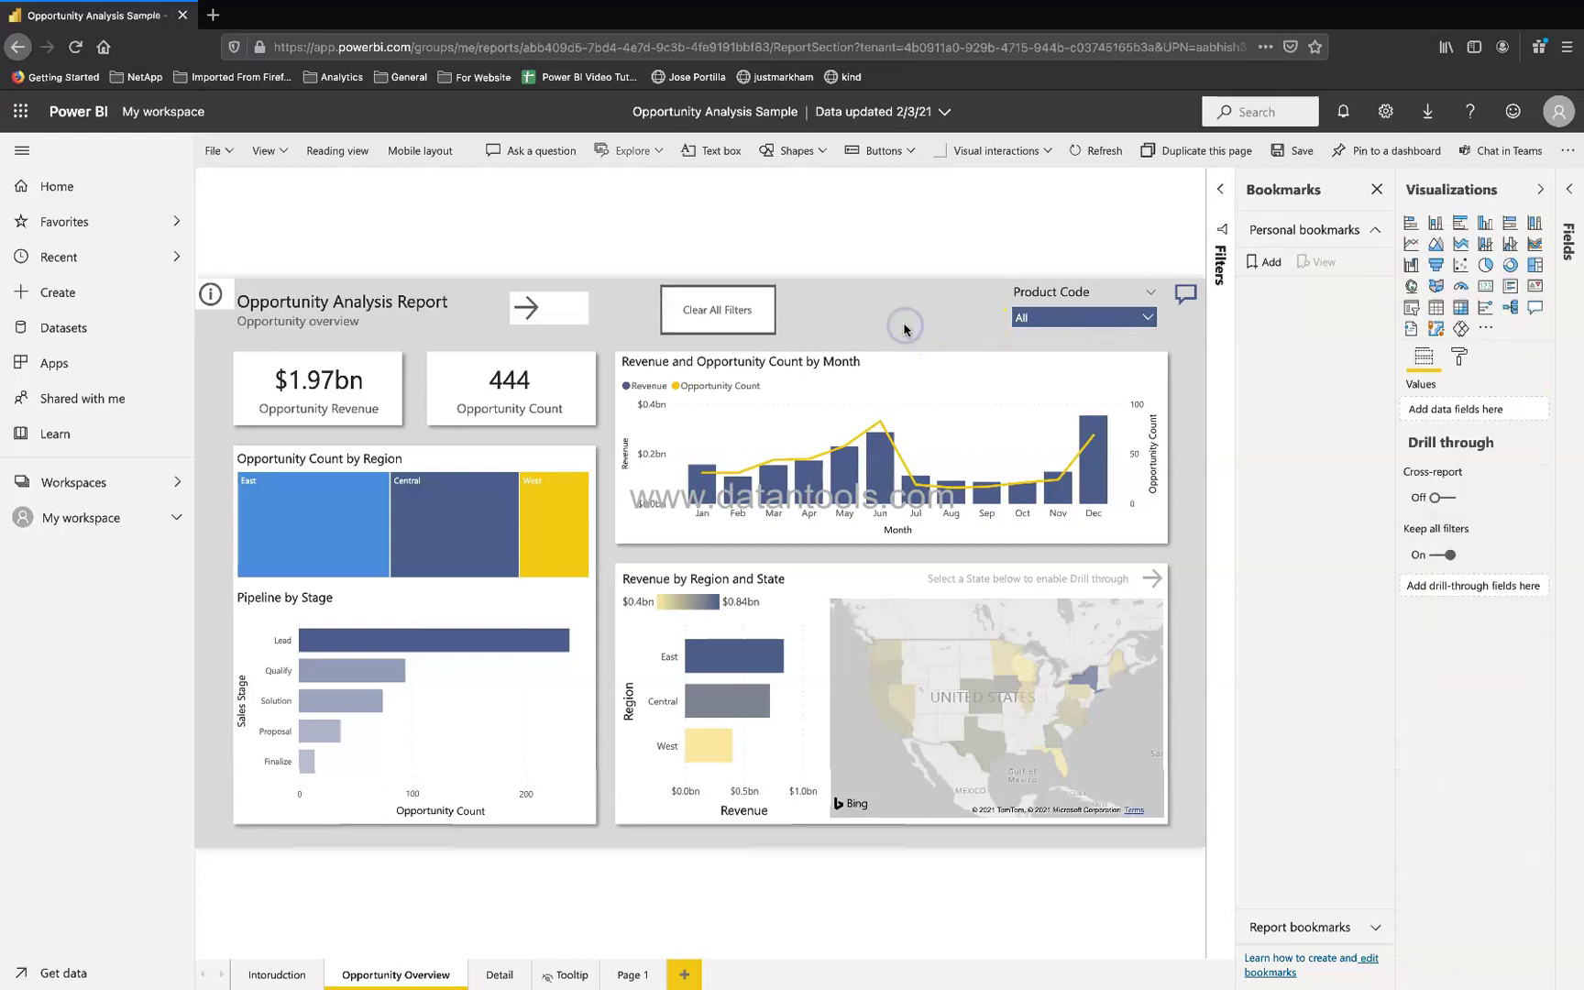
- Confirm Product Code shows All, then expand the empty Report bookmarks section
click(1069, 321)
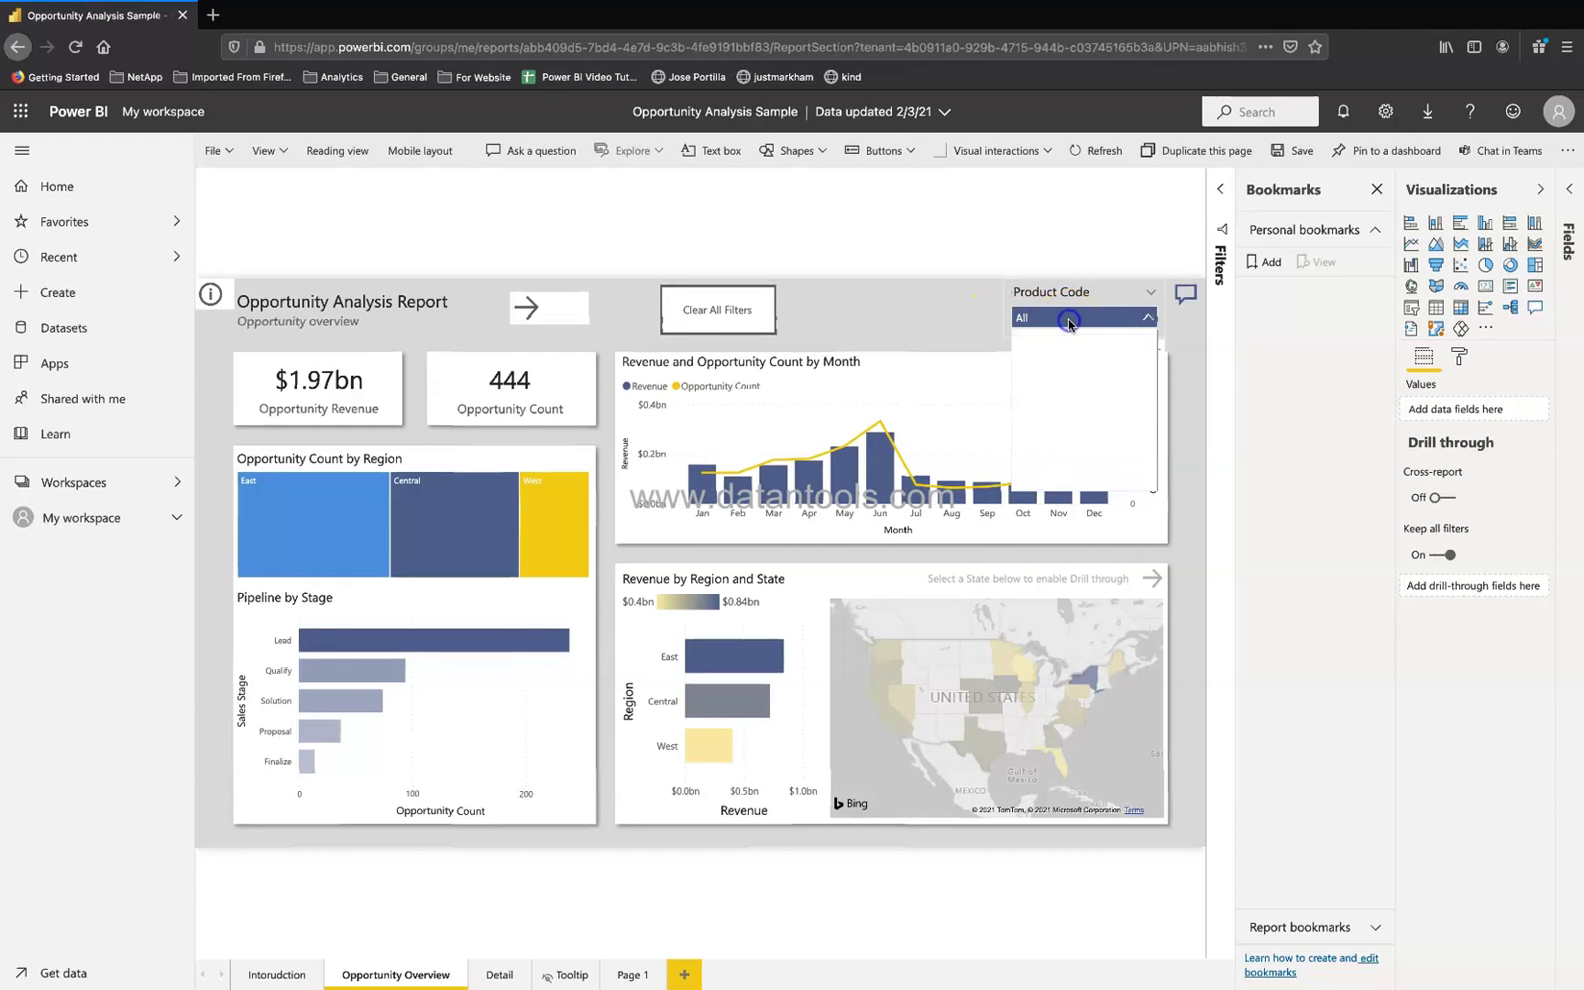
scroll(1102, 446, down, 3)
scroll(1102, 447, down, 3)
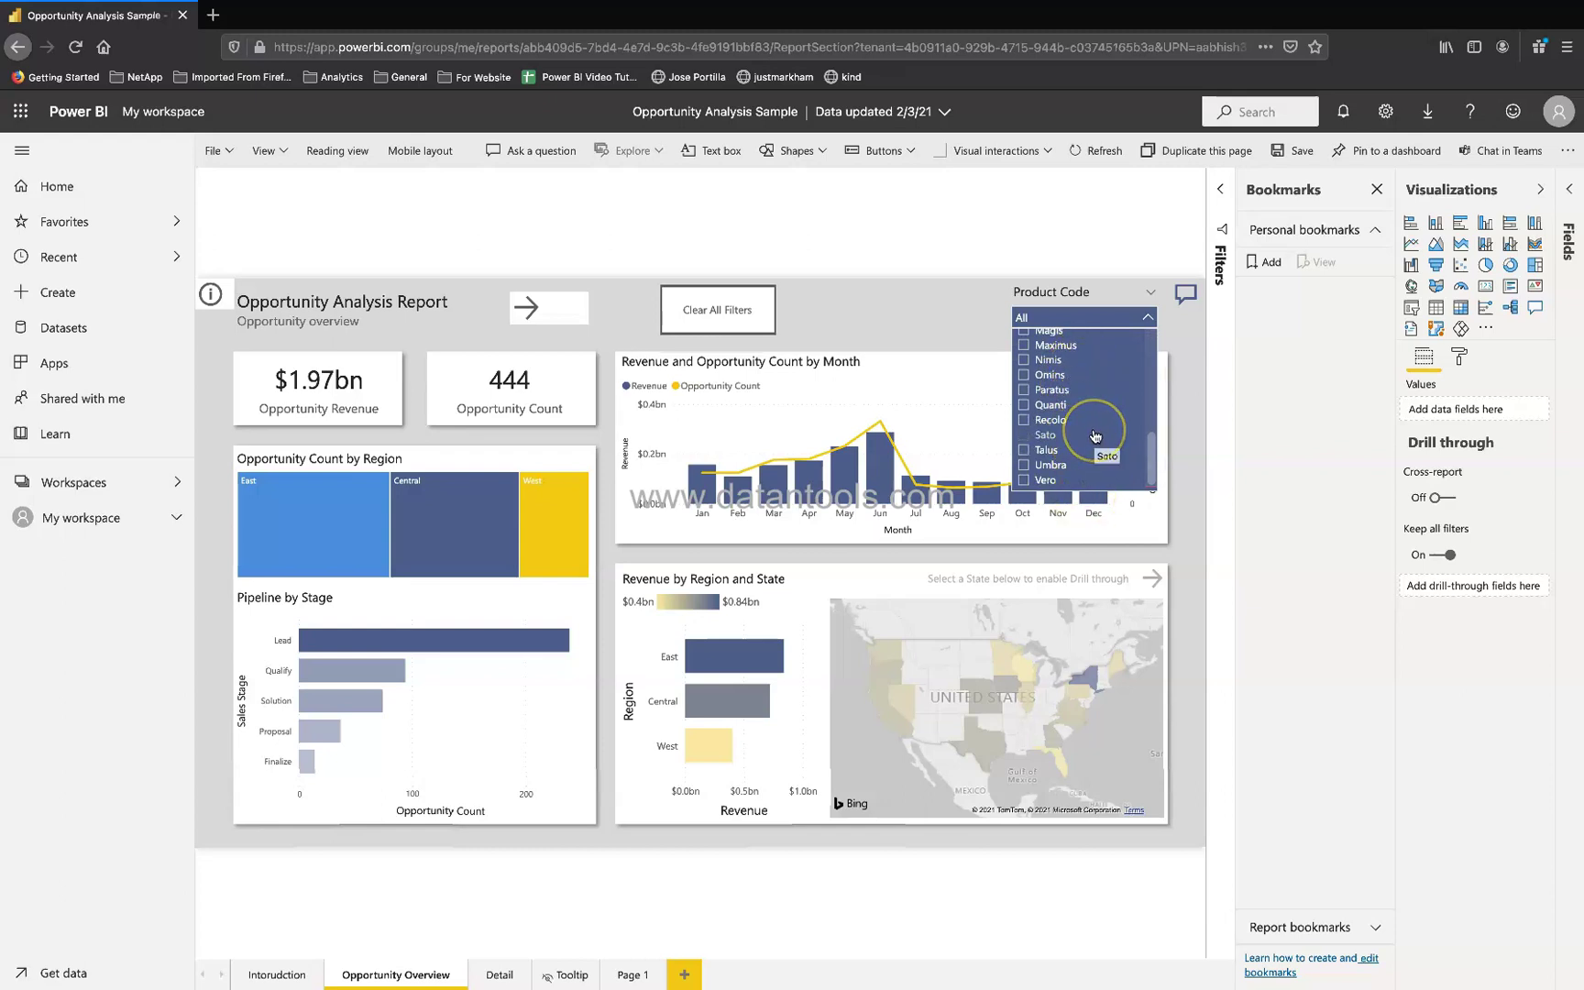
click(966, 319)
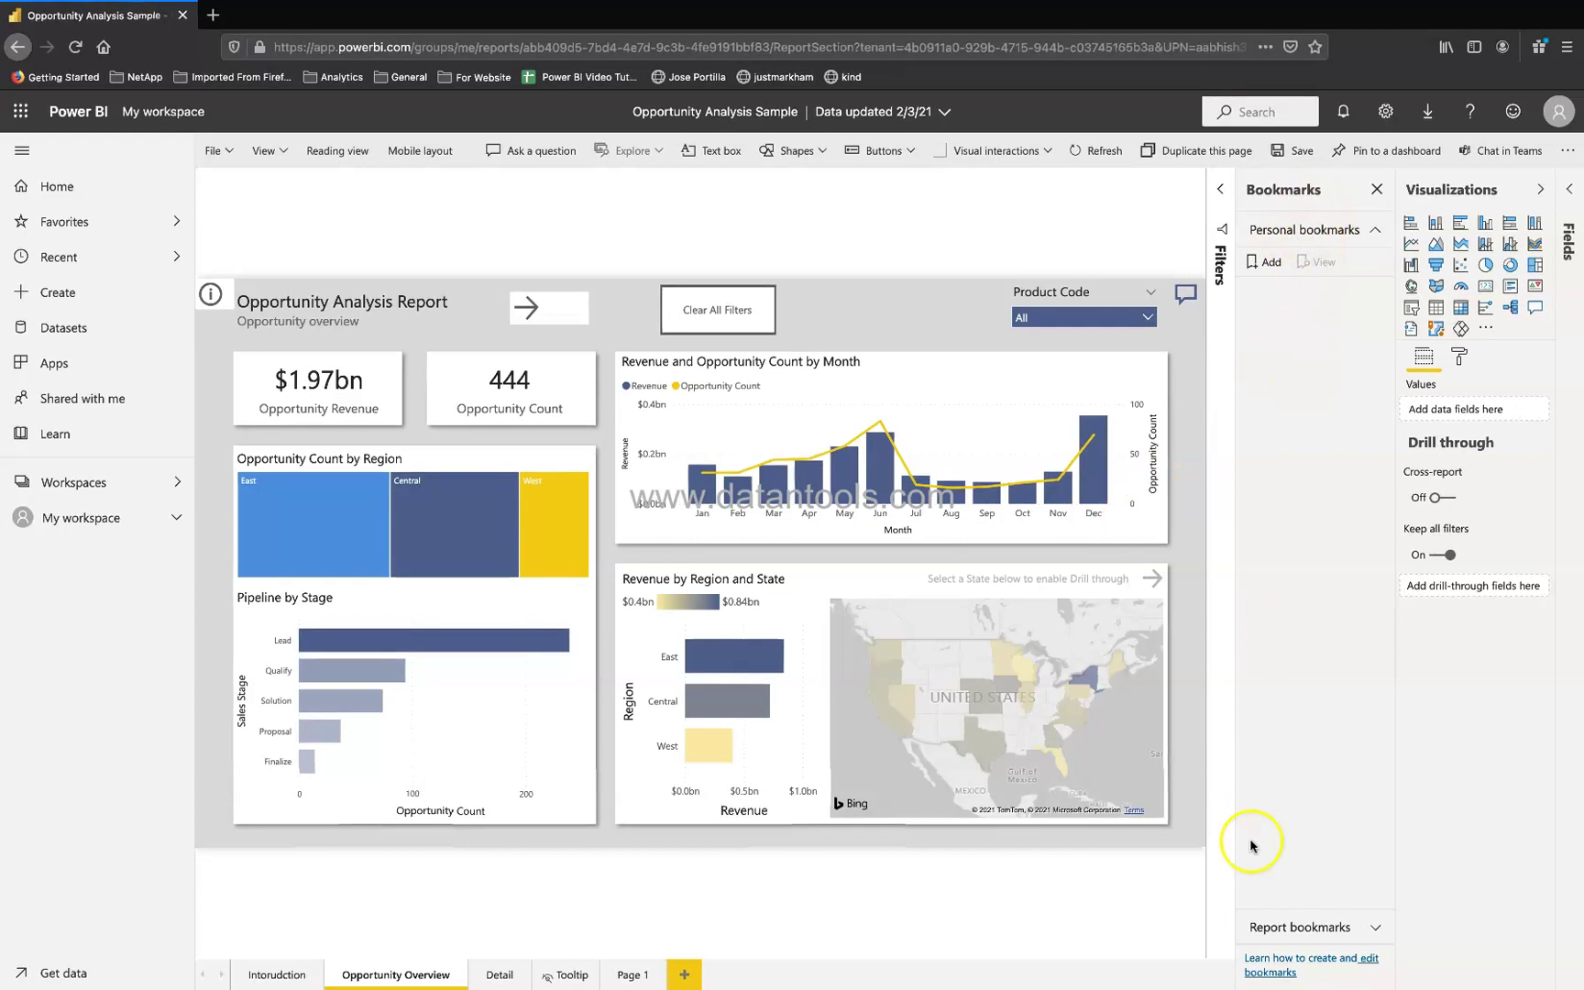
click(1279, 929)
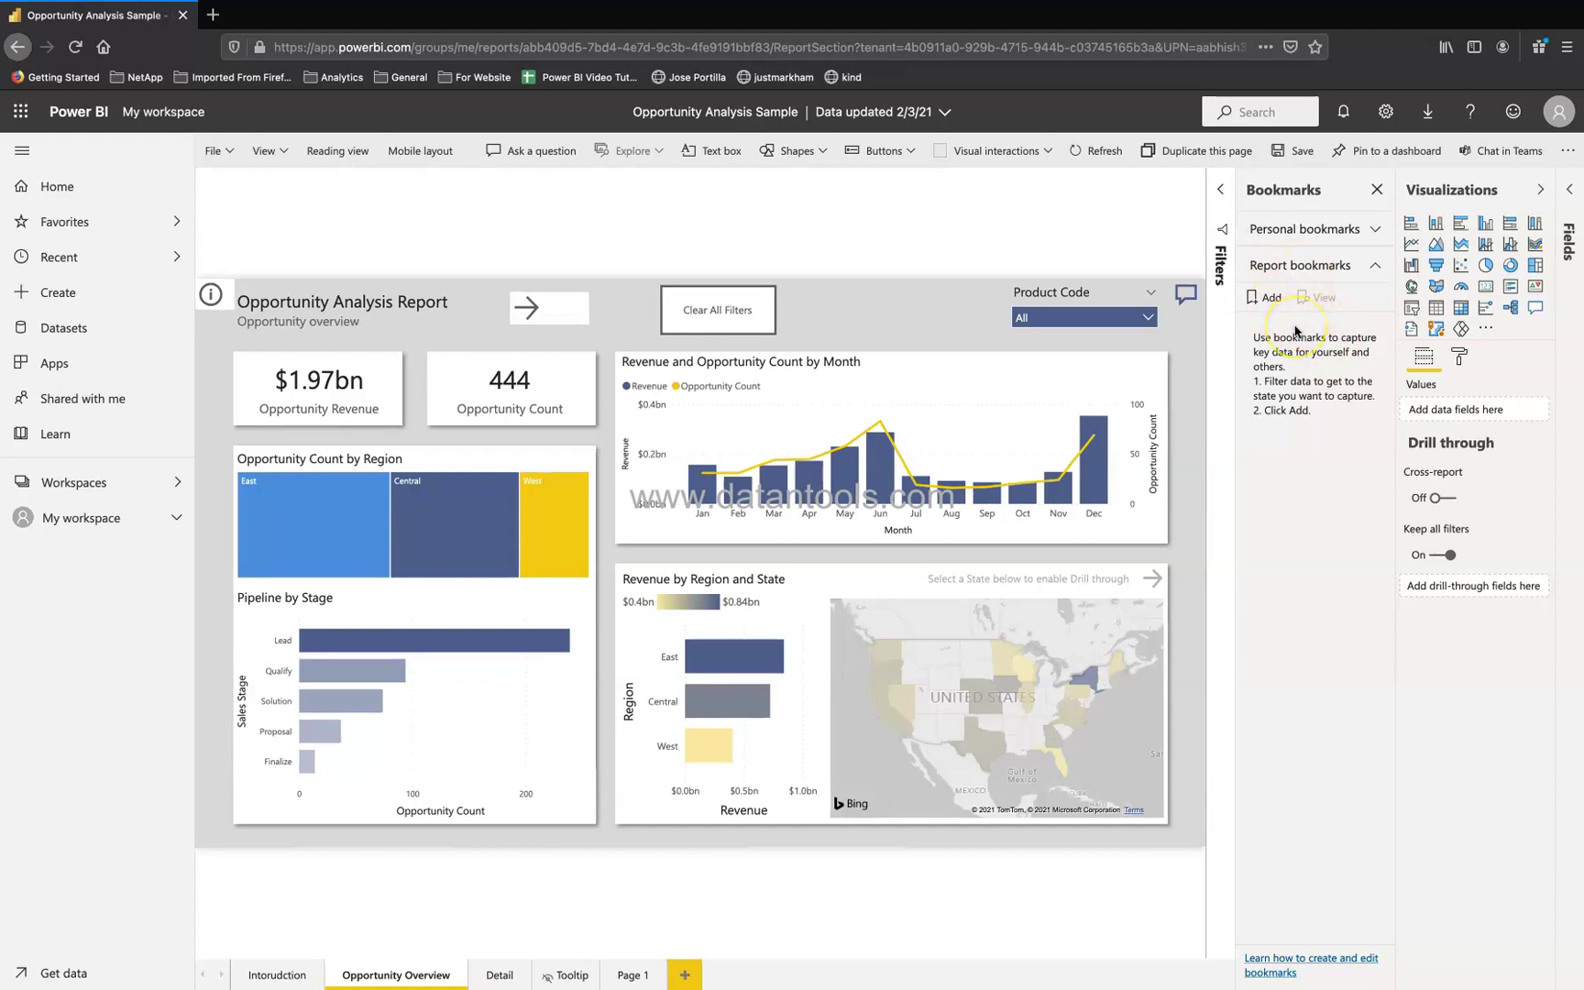
- Add a report bookmark named 'Clear Filter' and select the Clear All Filters button
click(1306, 229)
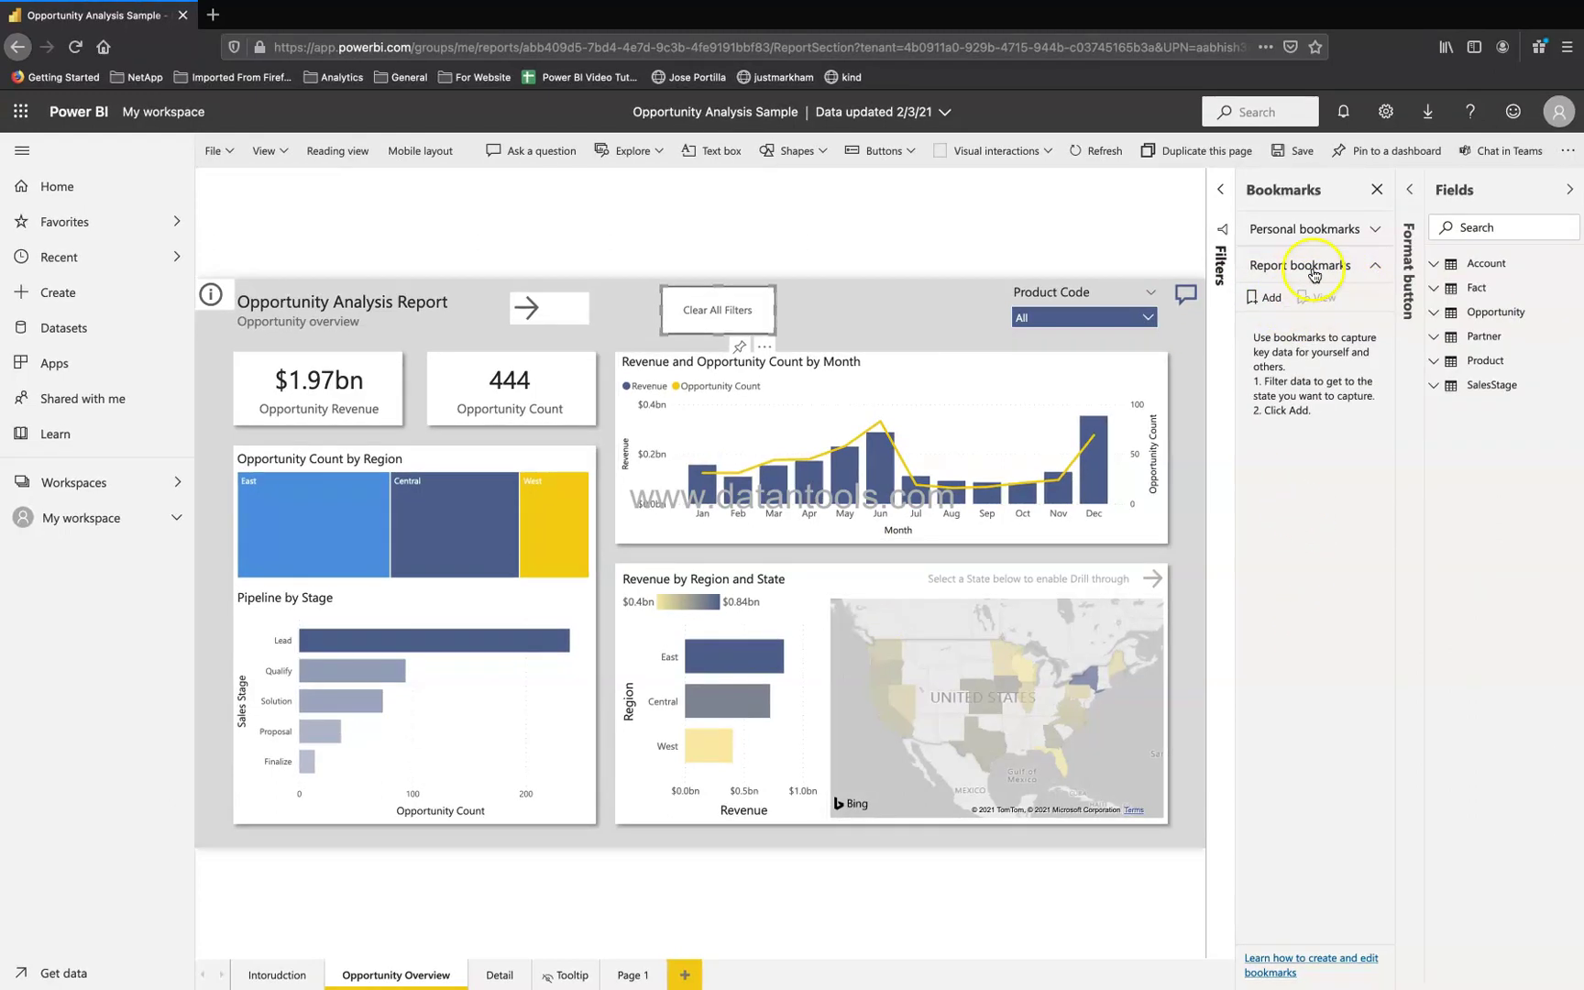
click(1272, 301)
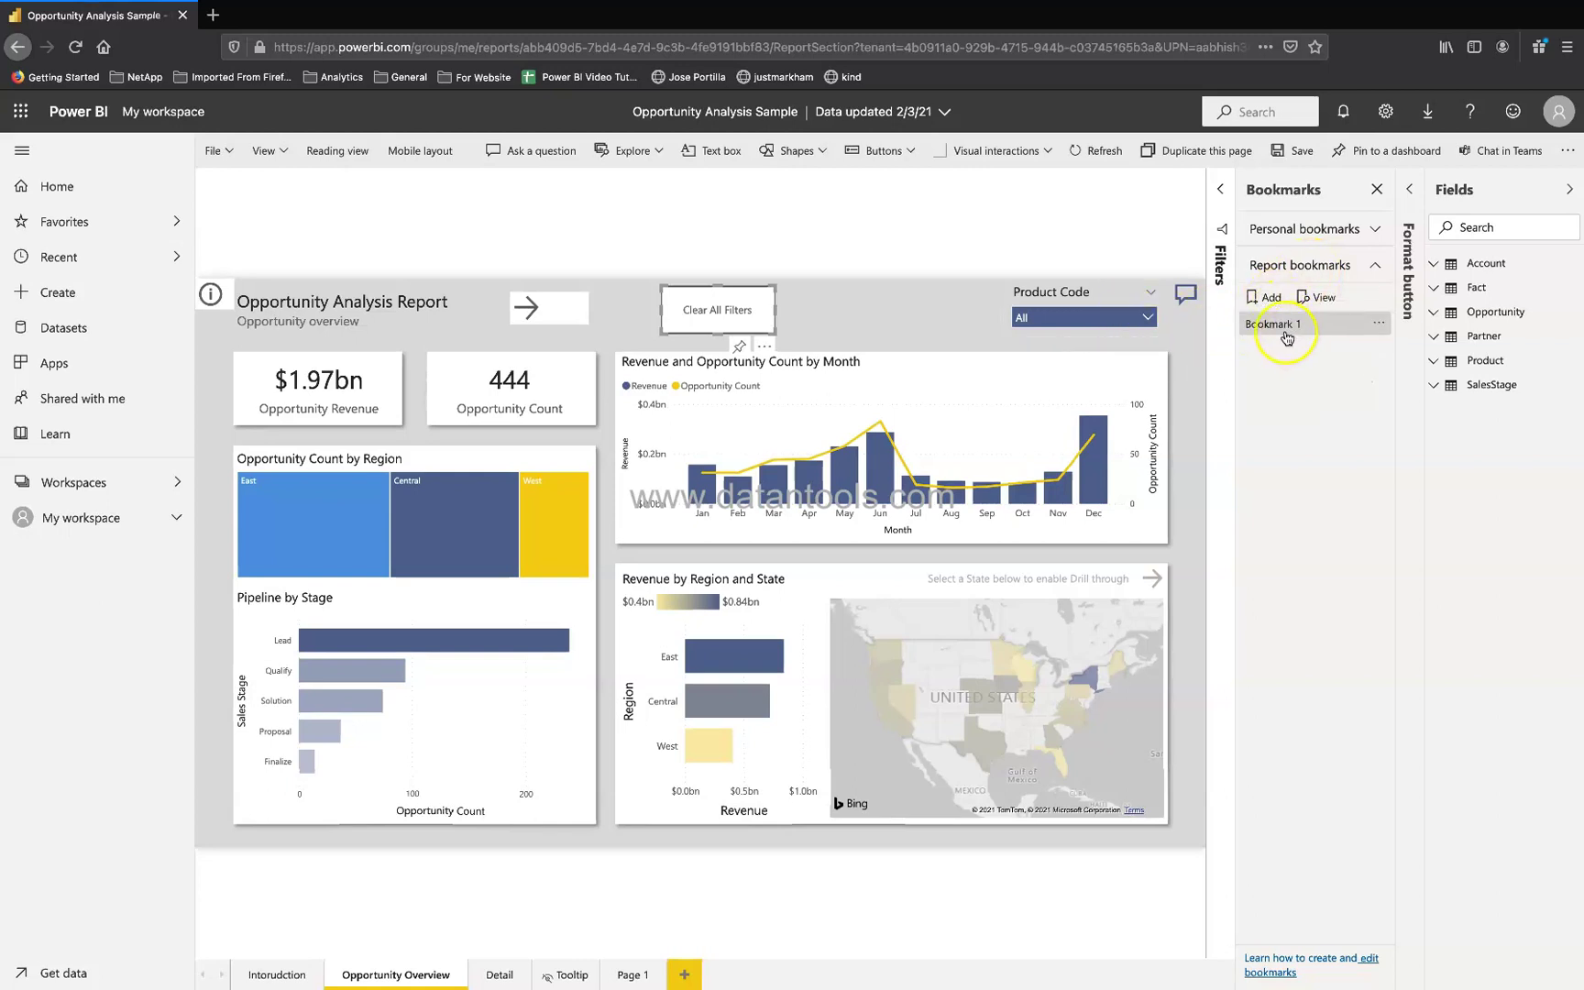
double_click(1285, 325)
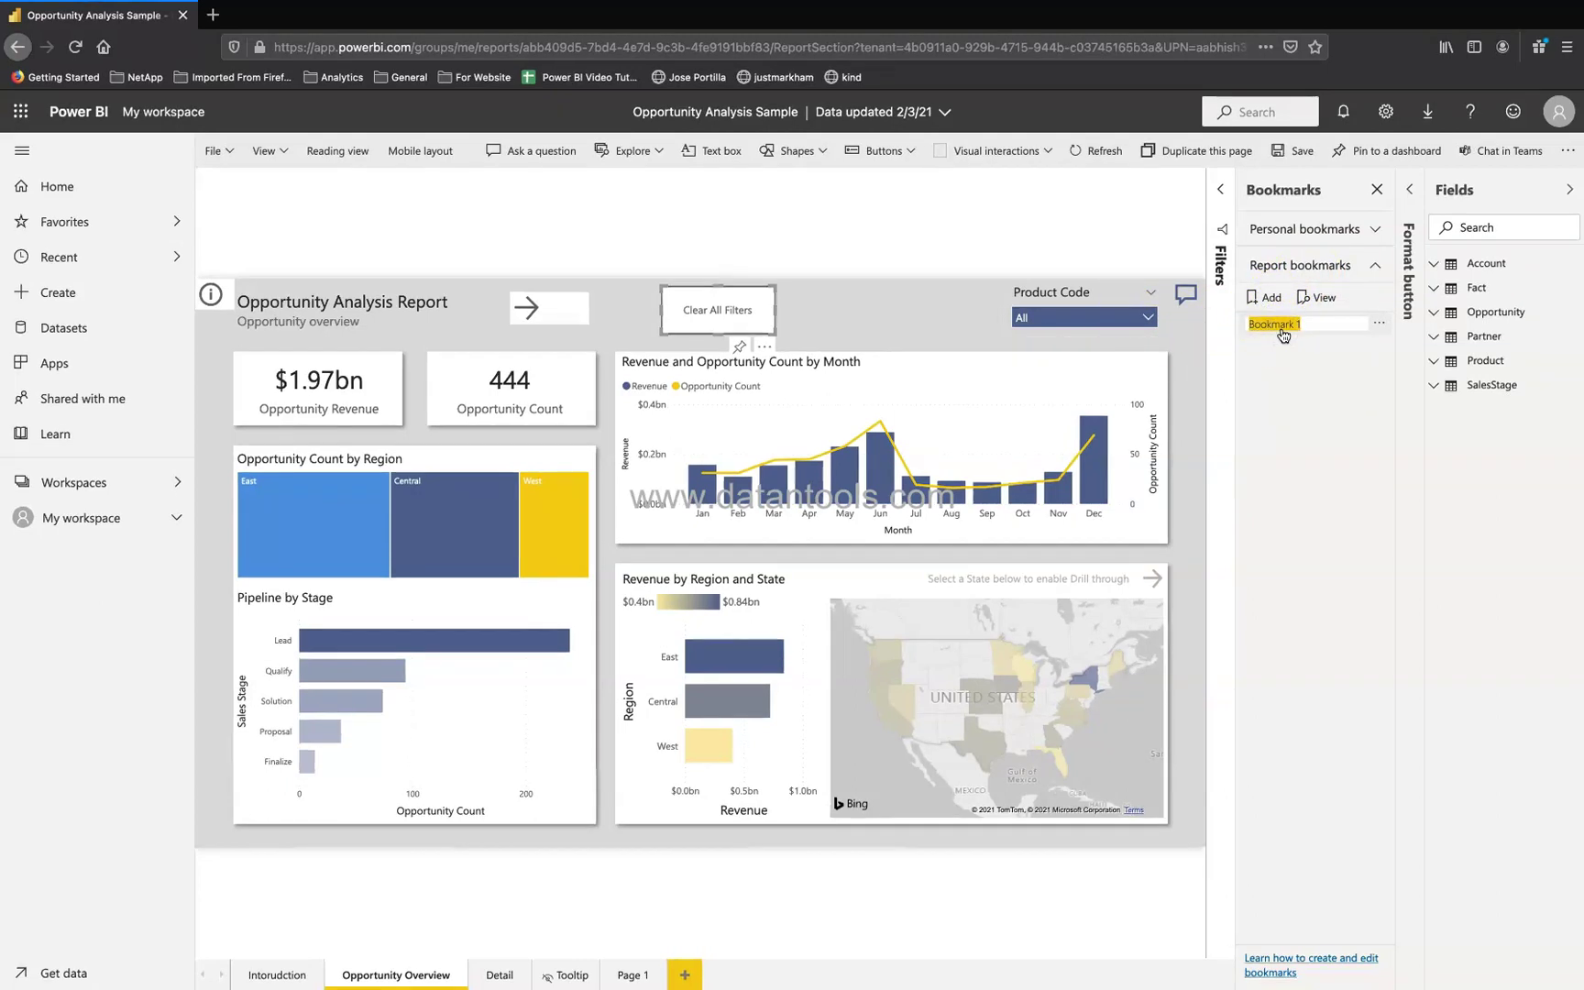
text(Clear Filter)
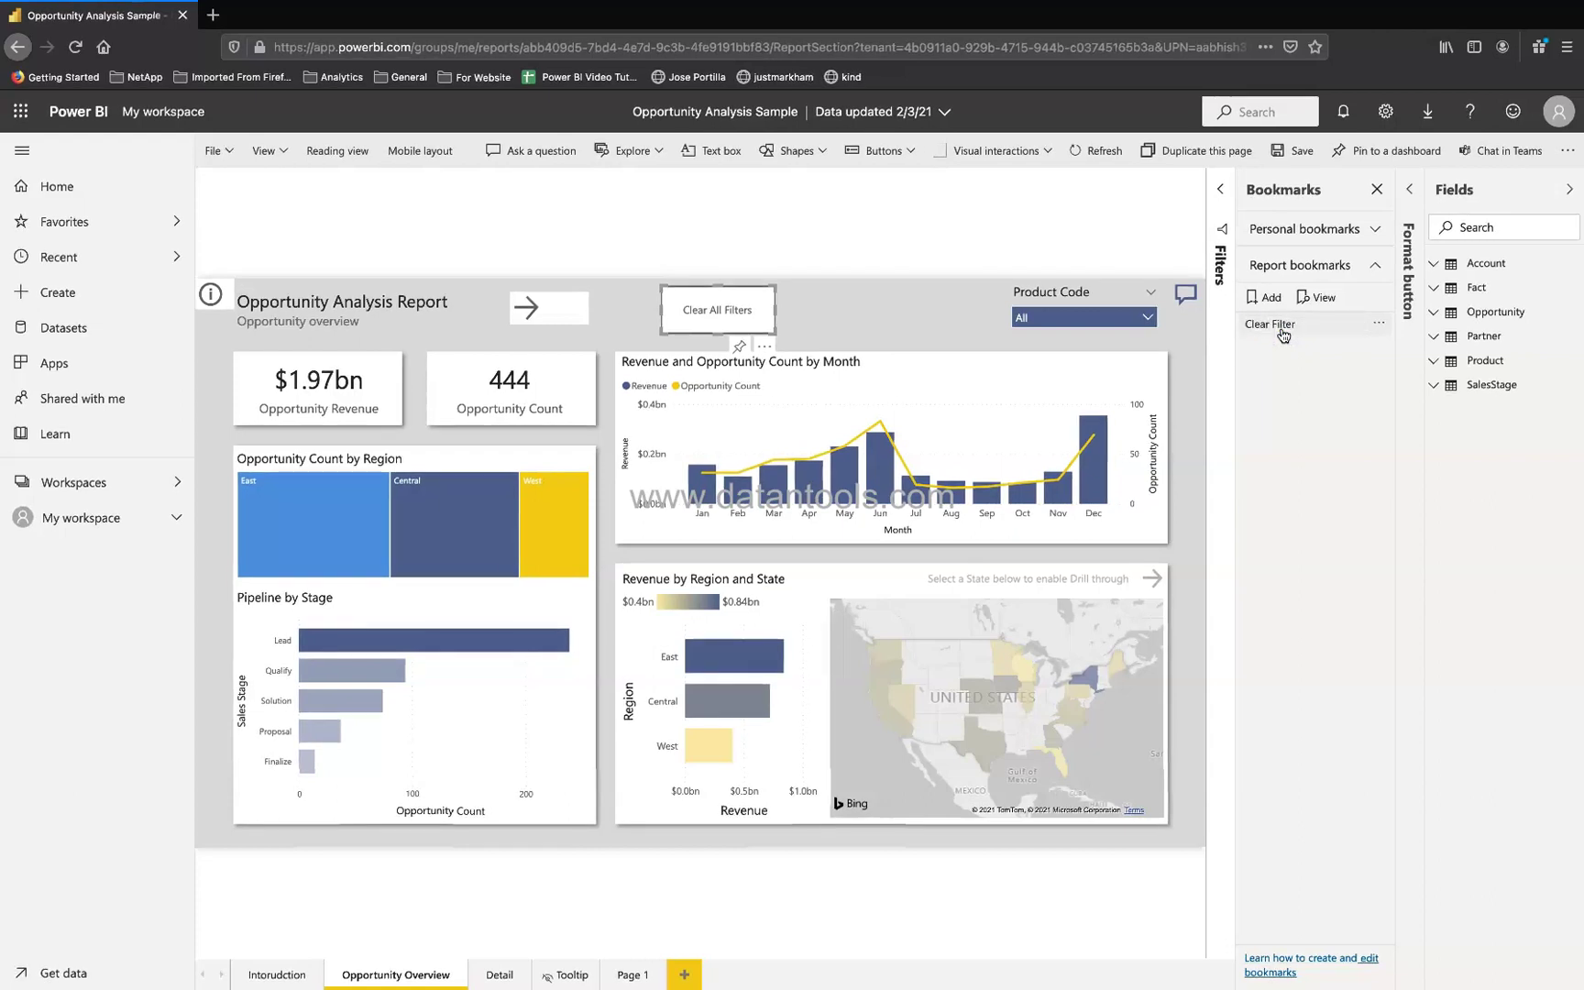
click(1316, 328)
click(718, 310)
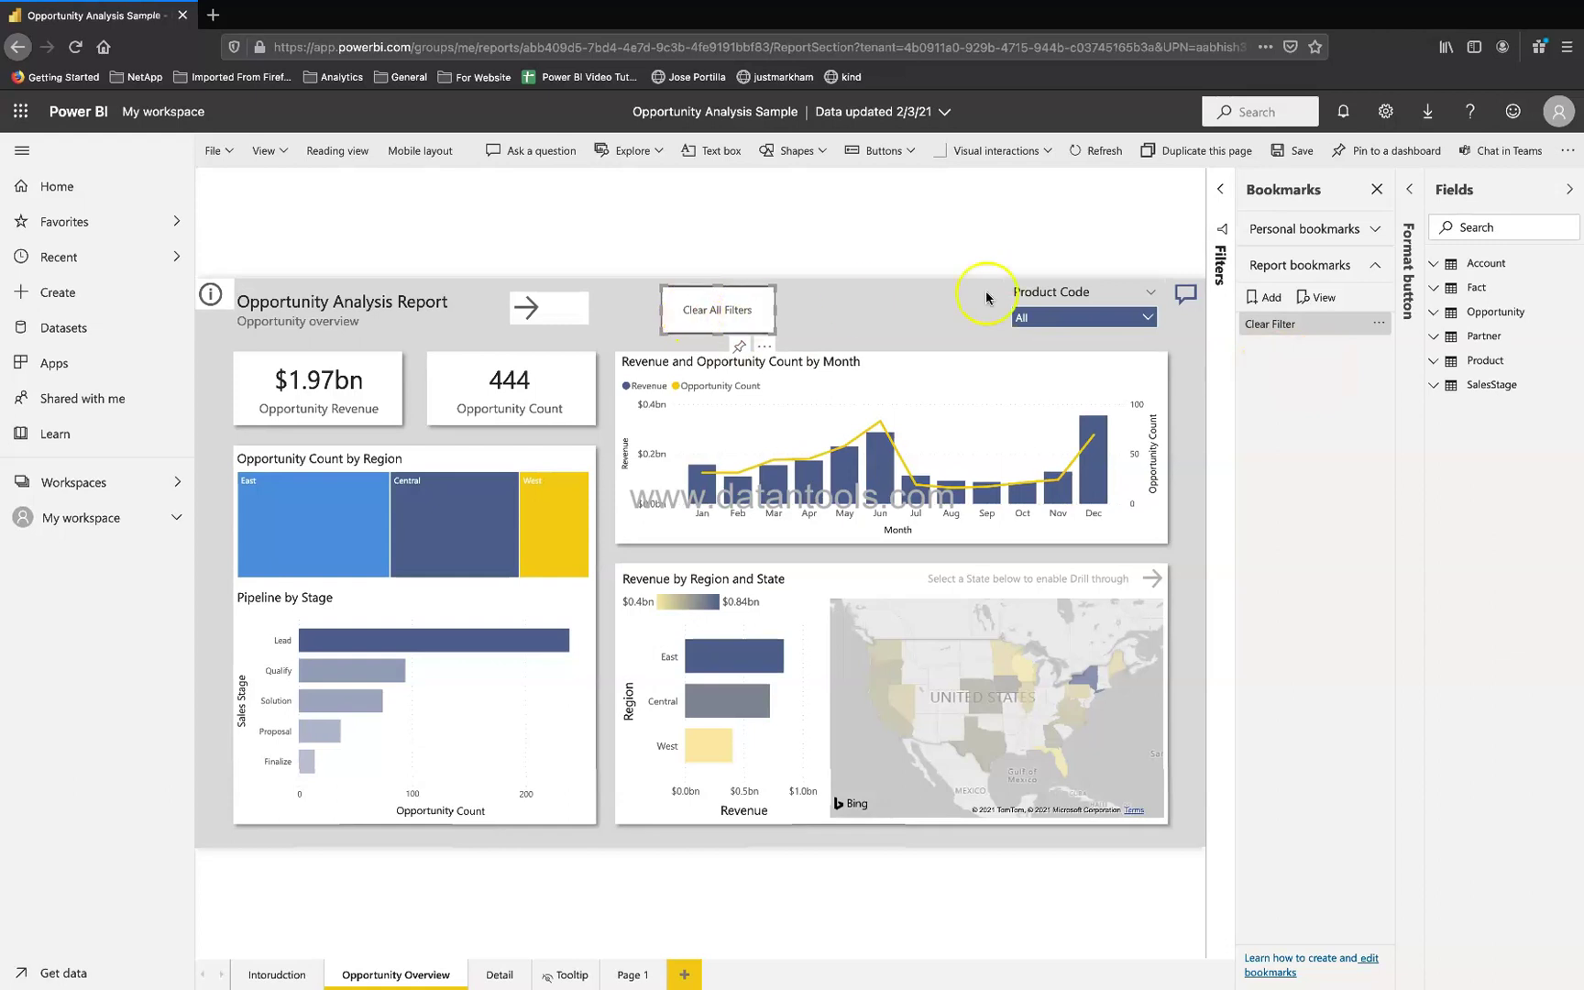
- Turn on the button's Bookmark action, linked to the Clear Filter bookmark
click(1416, 192)
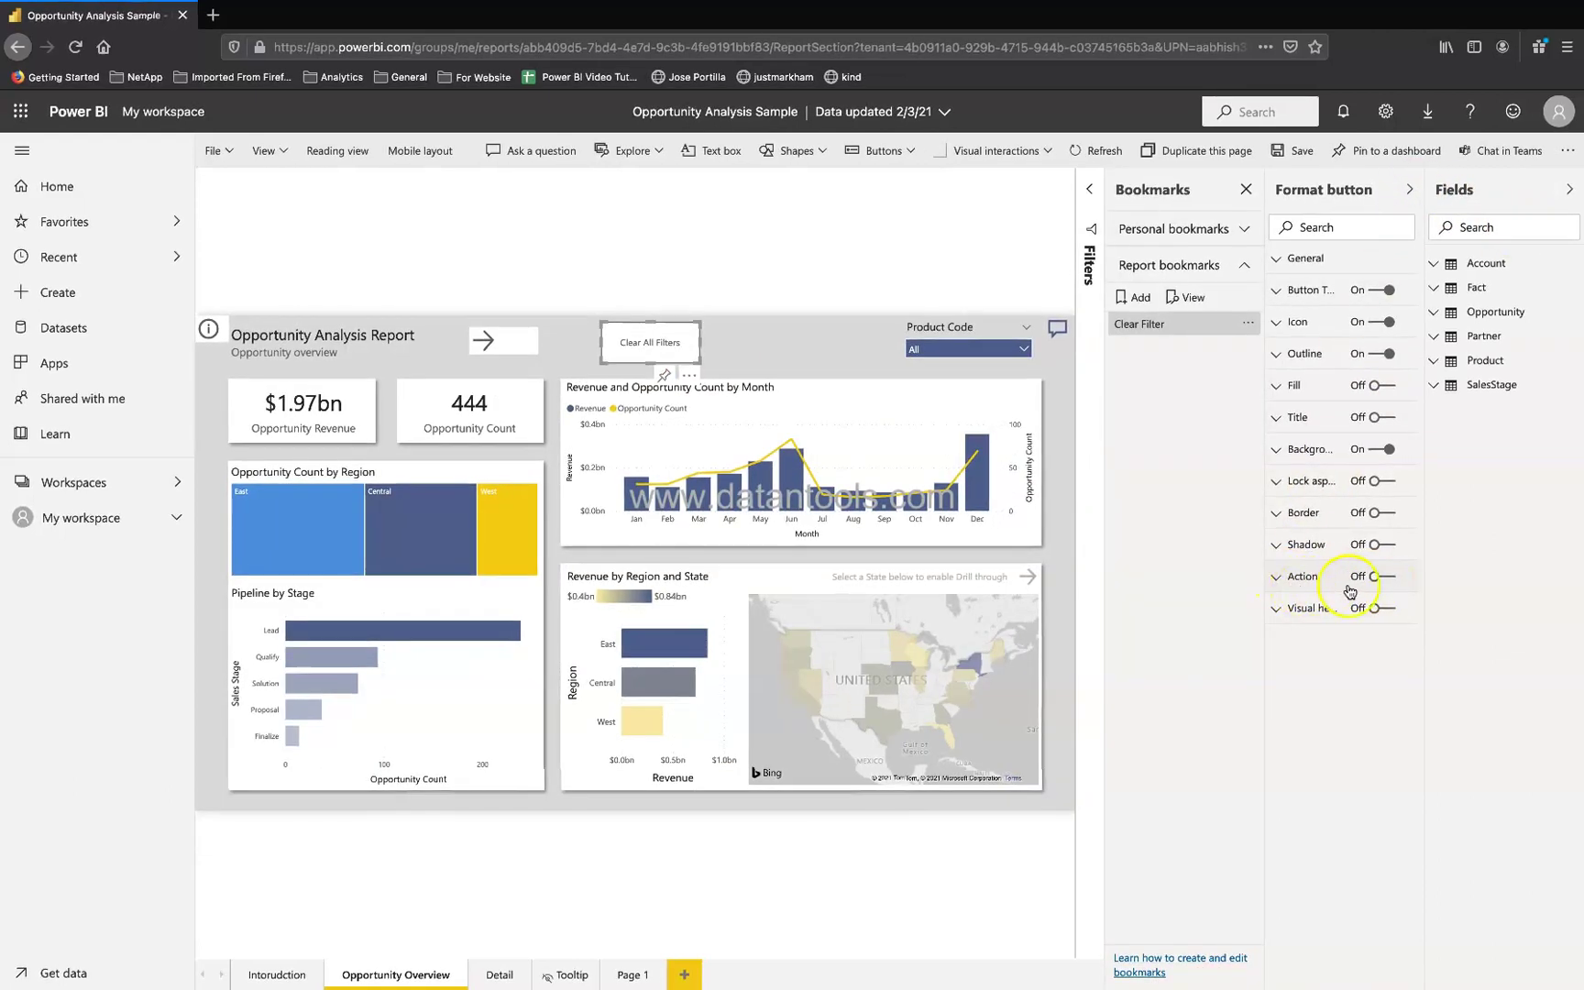
click(1381, 576)
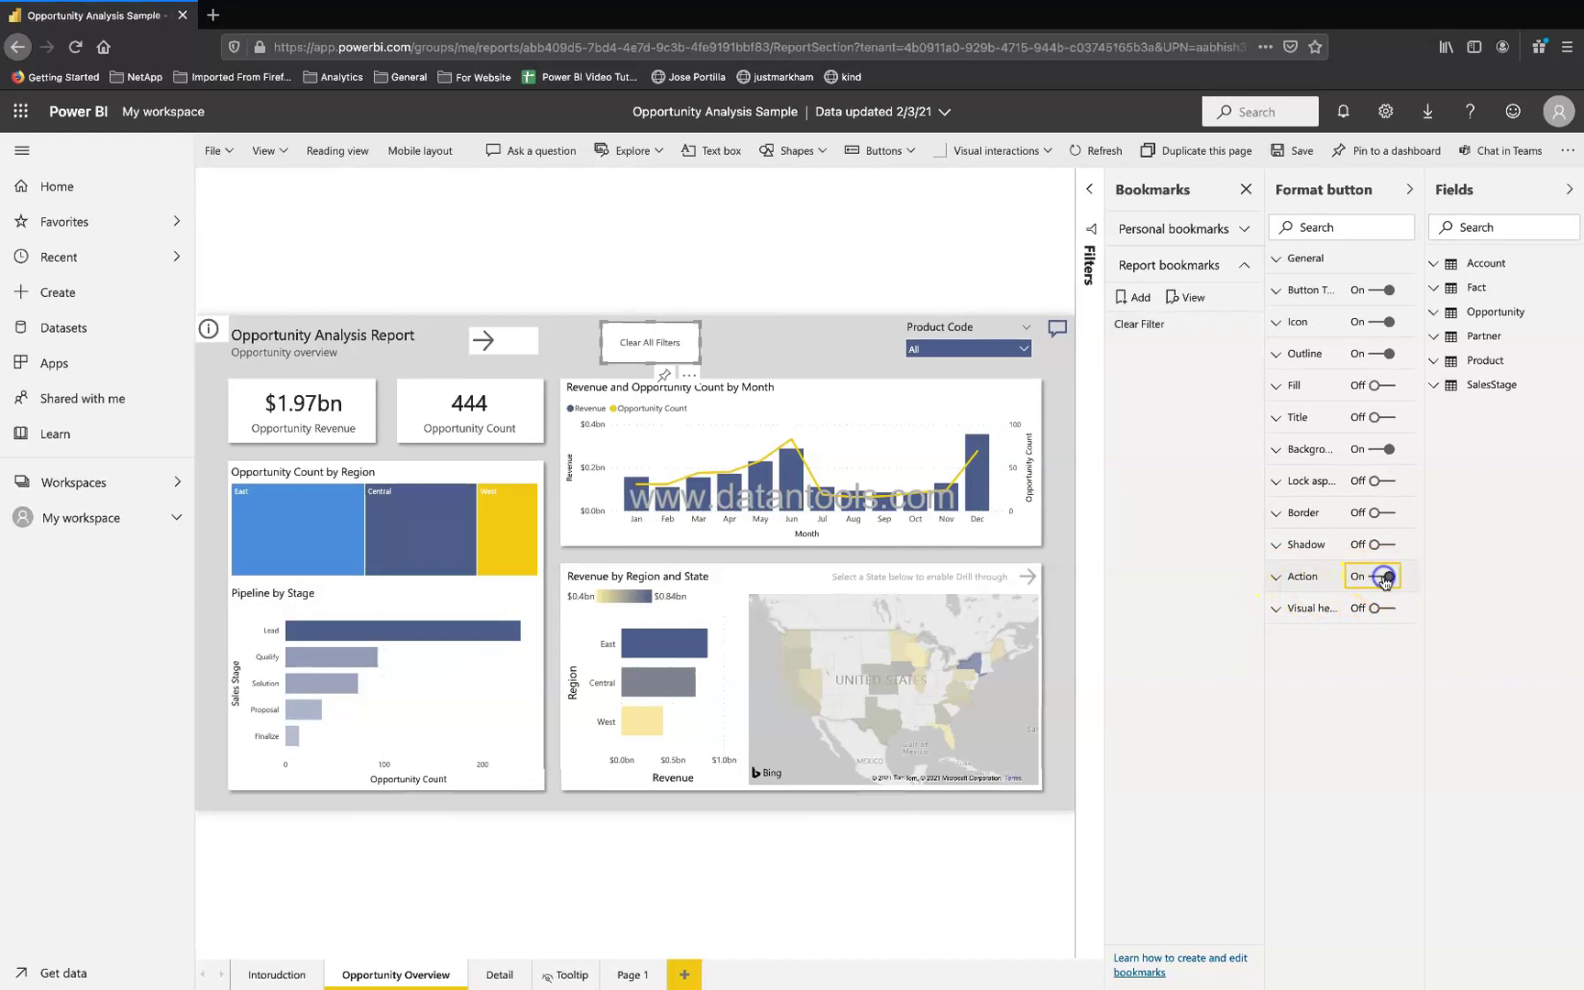
click(1277, 577)
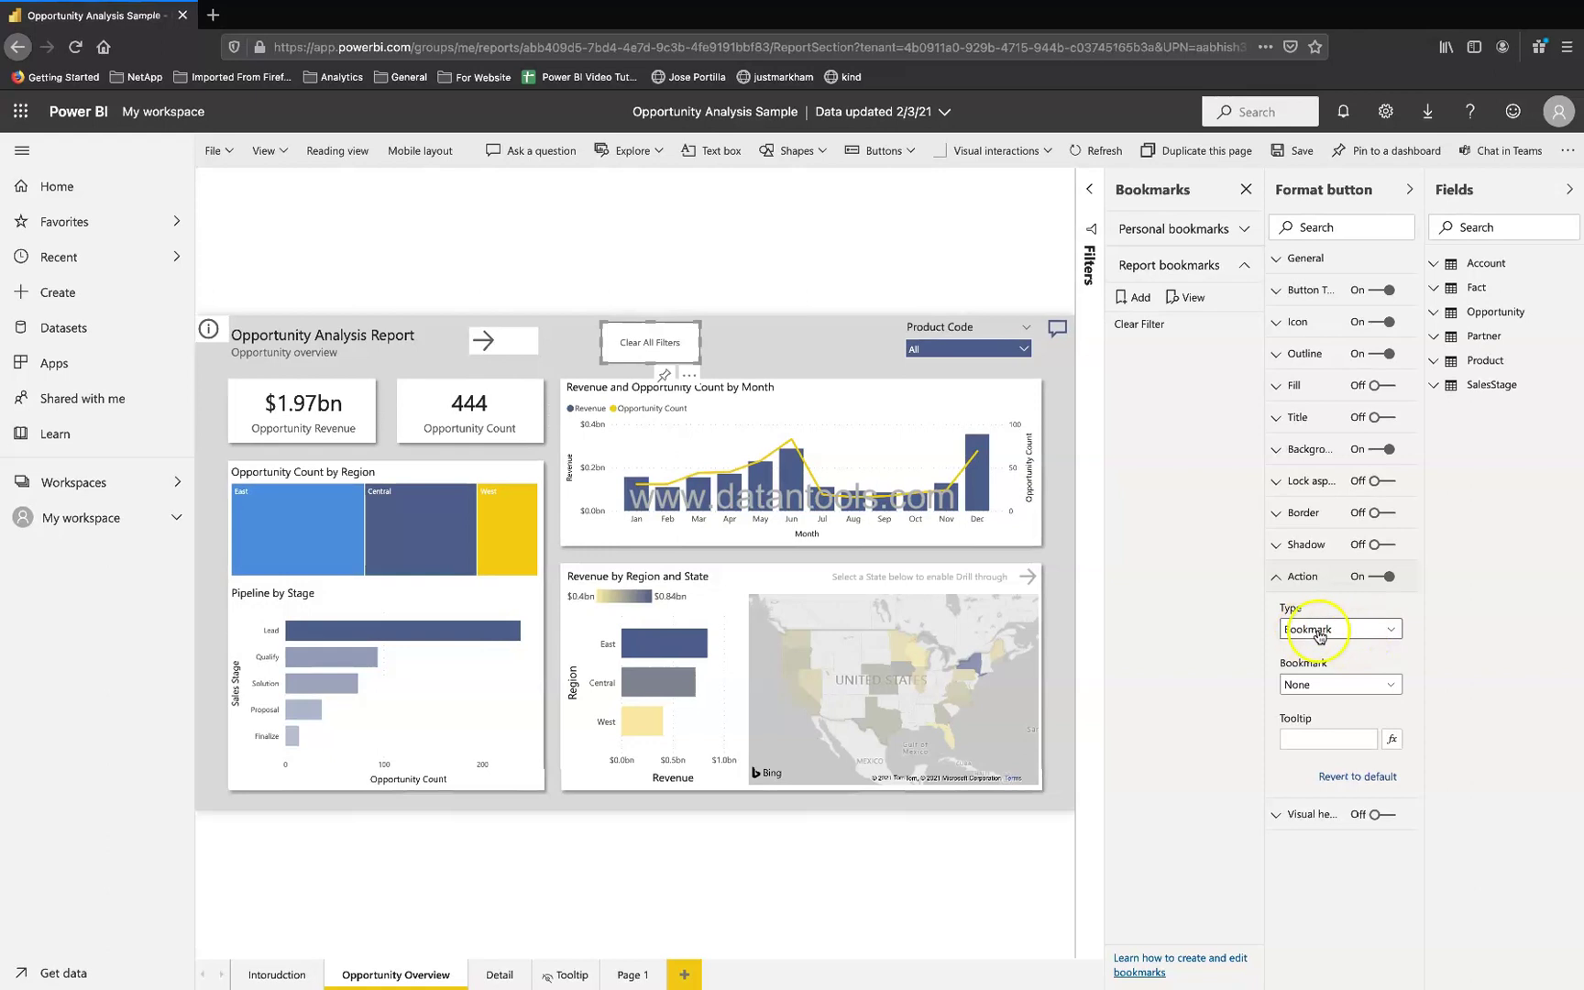
click(1356, 636)
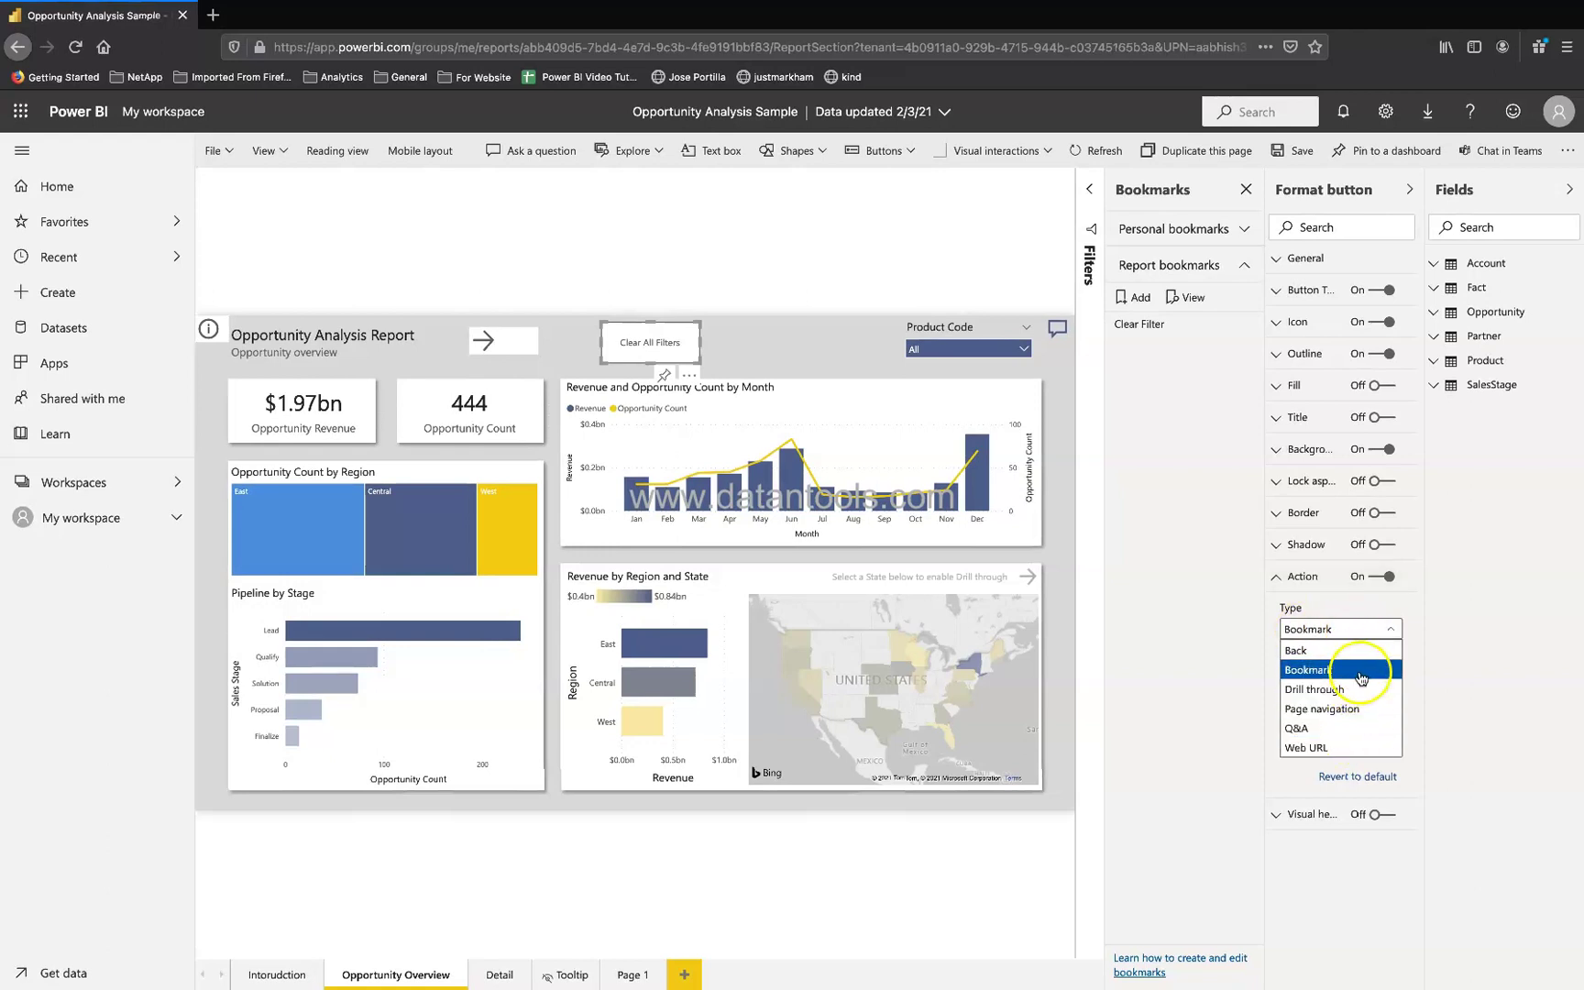
click(1362, 677)
click(1362, 683)
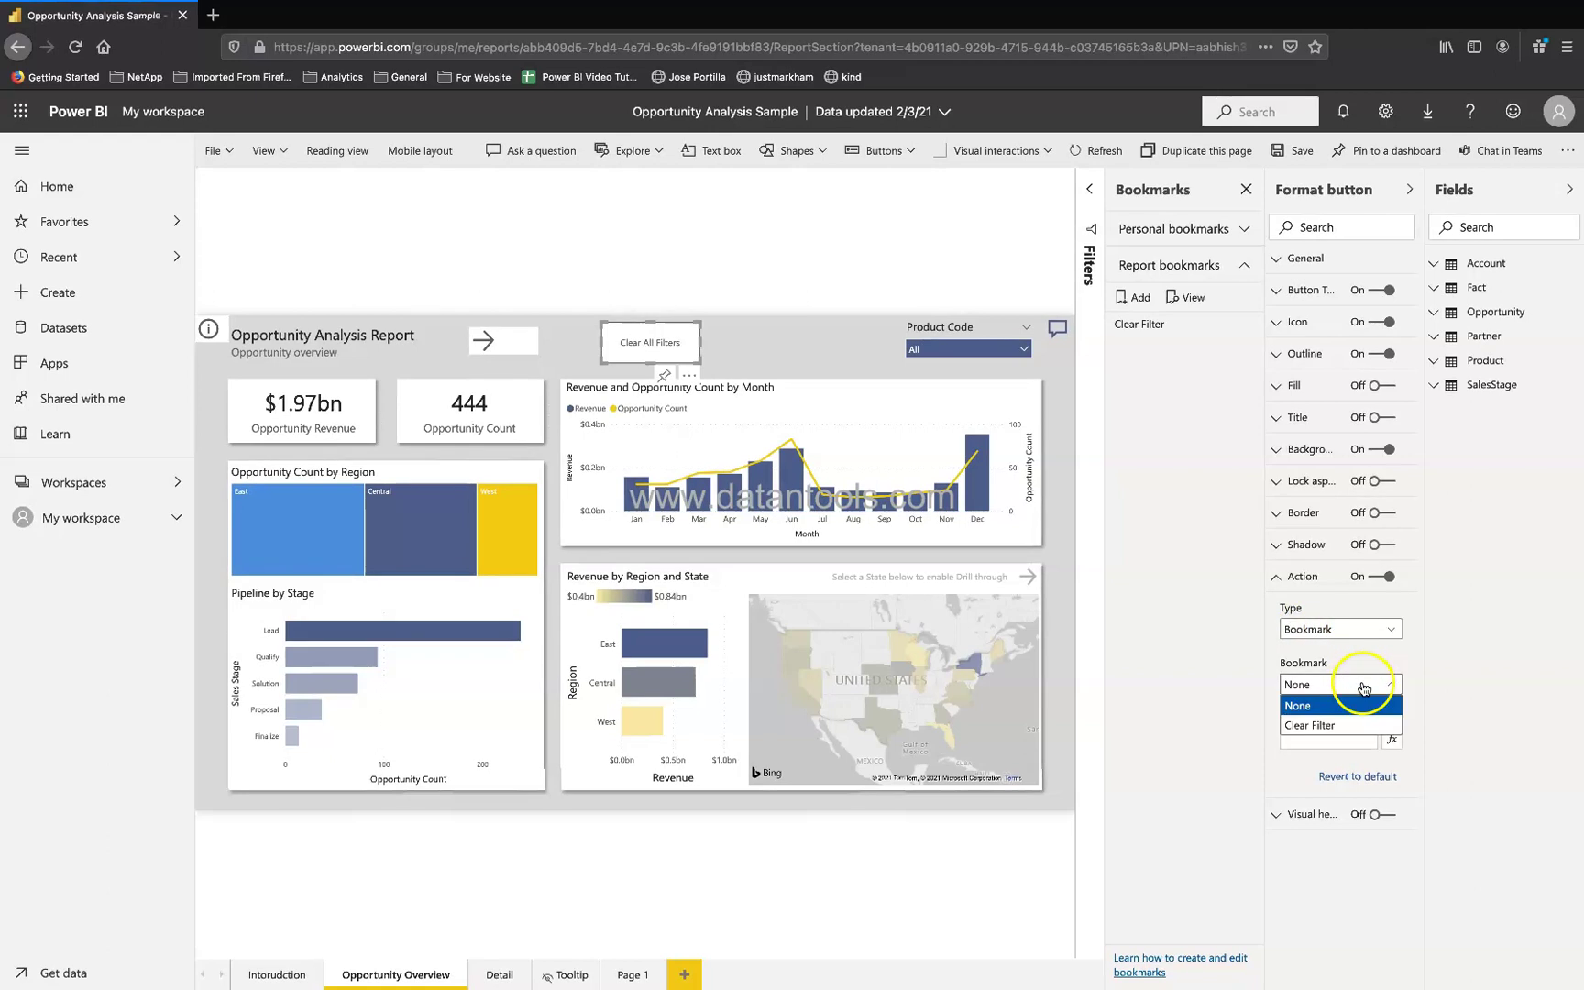
click(1362, 726)
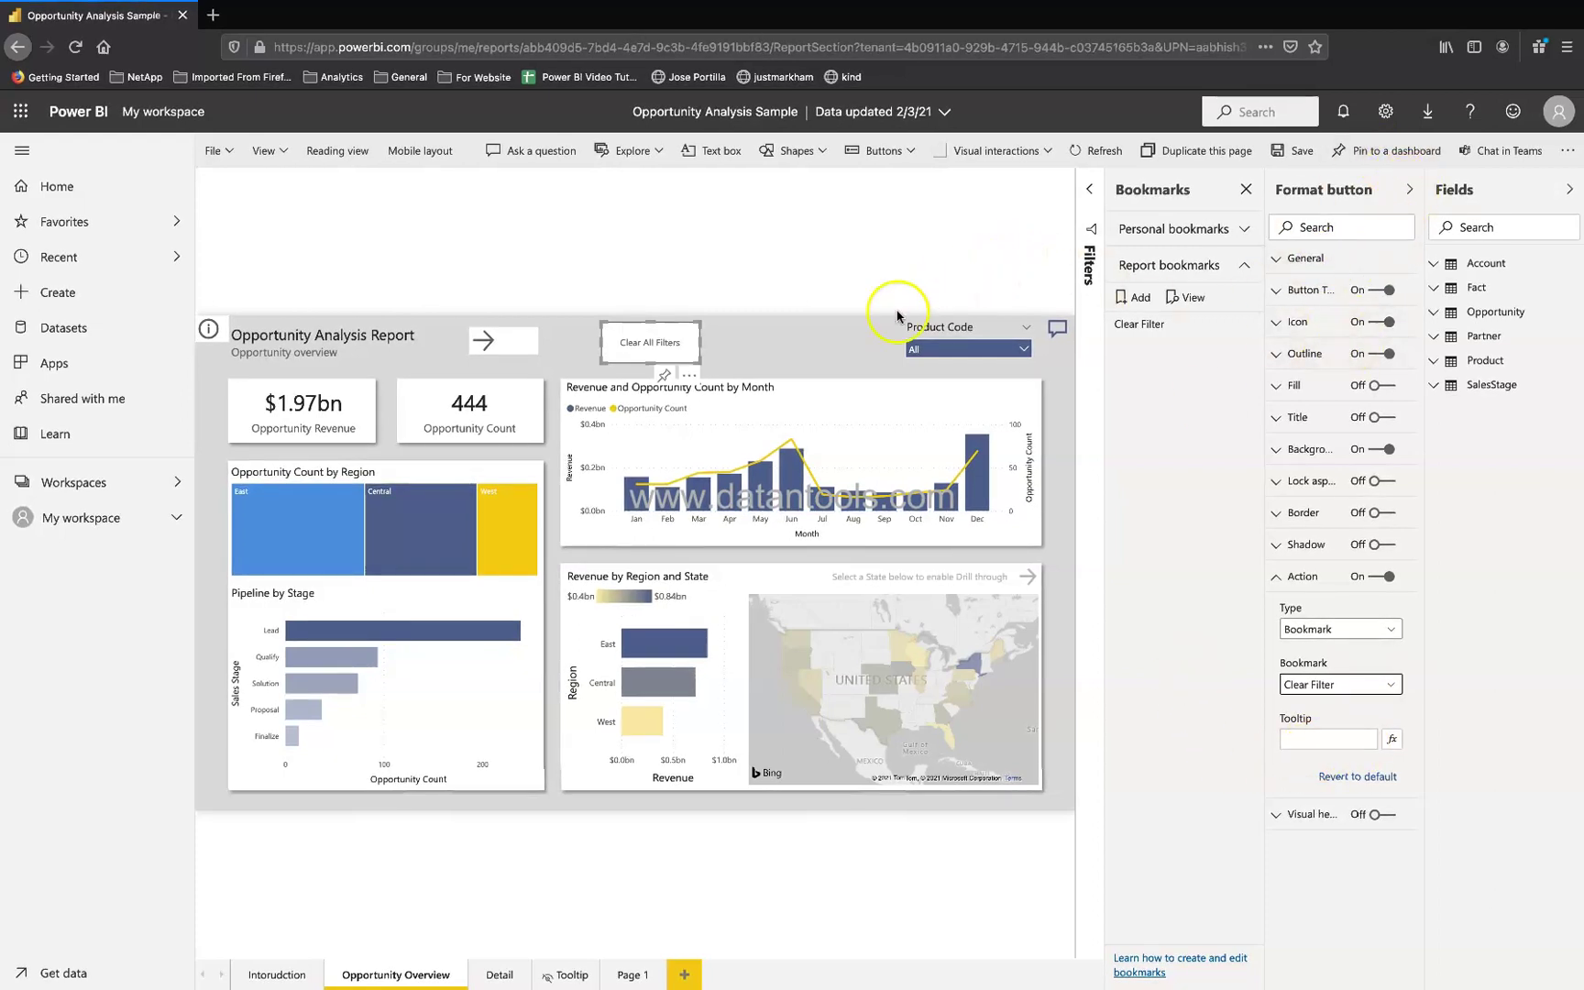
- Deselect the button and close the Visualizations, Fields and Bookmarks panes
click(874, 351)
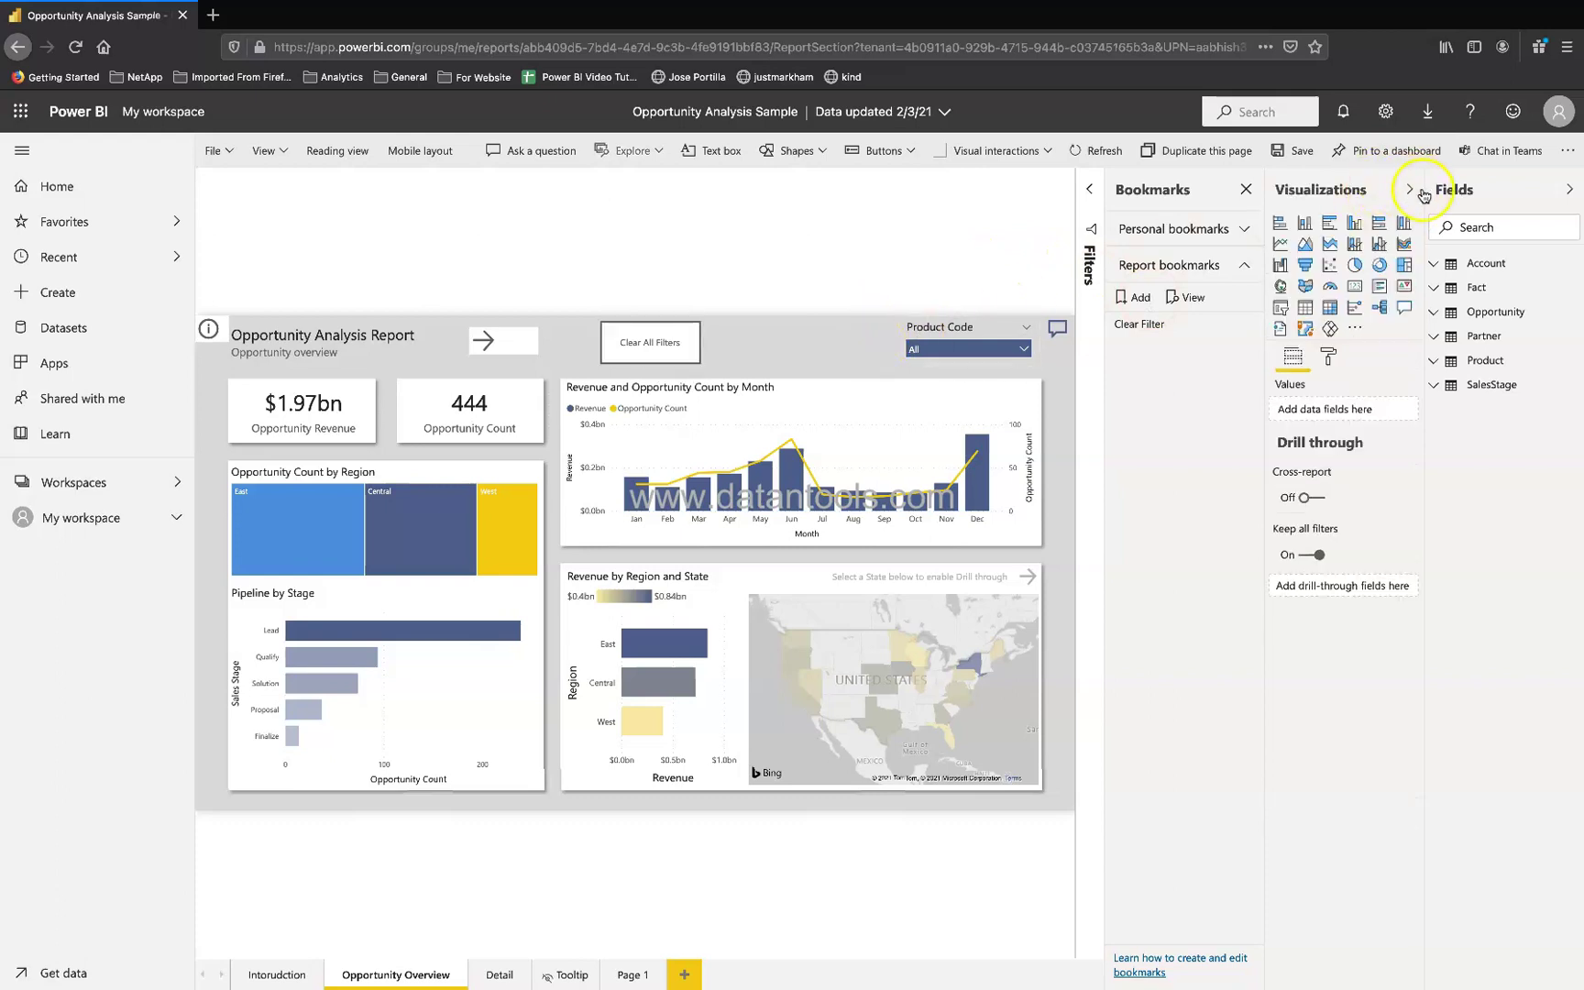
click(1409, 189)
click(1567, 190)
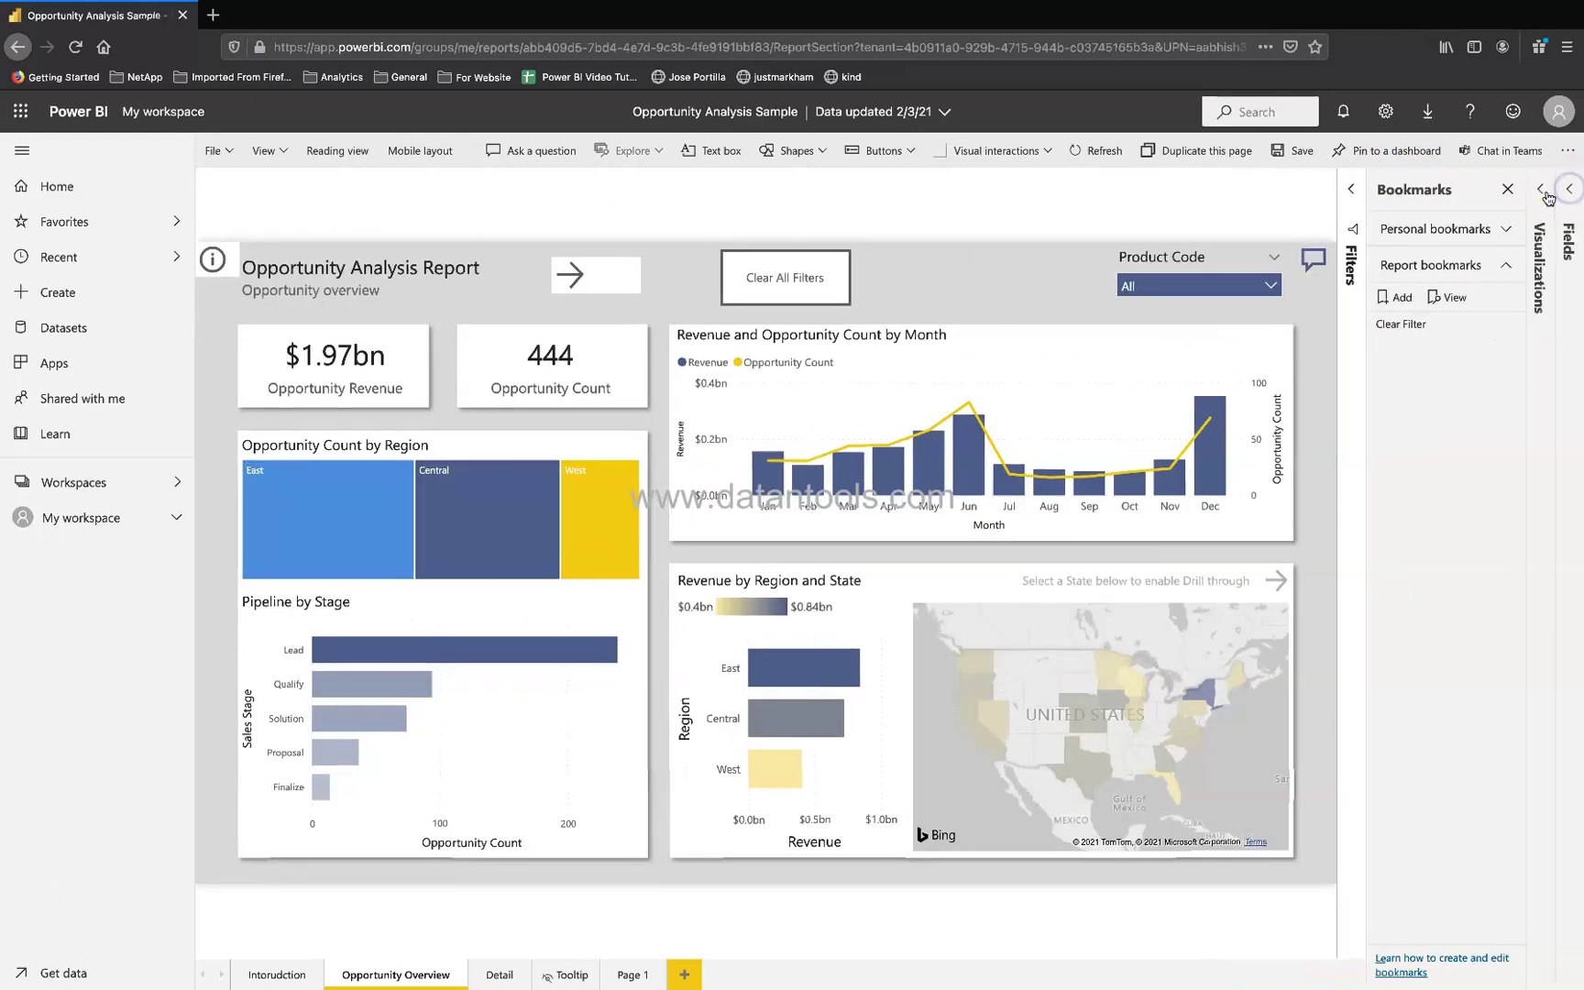
click(1511, 190)
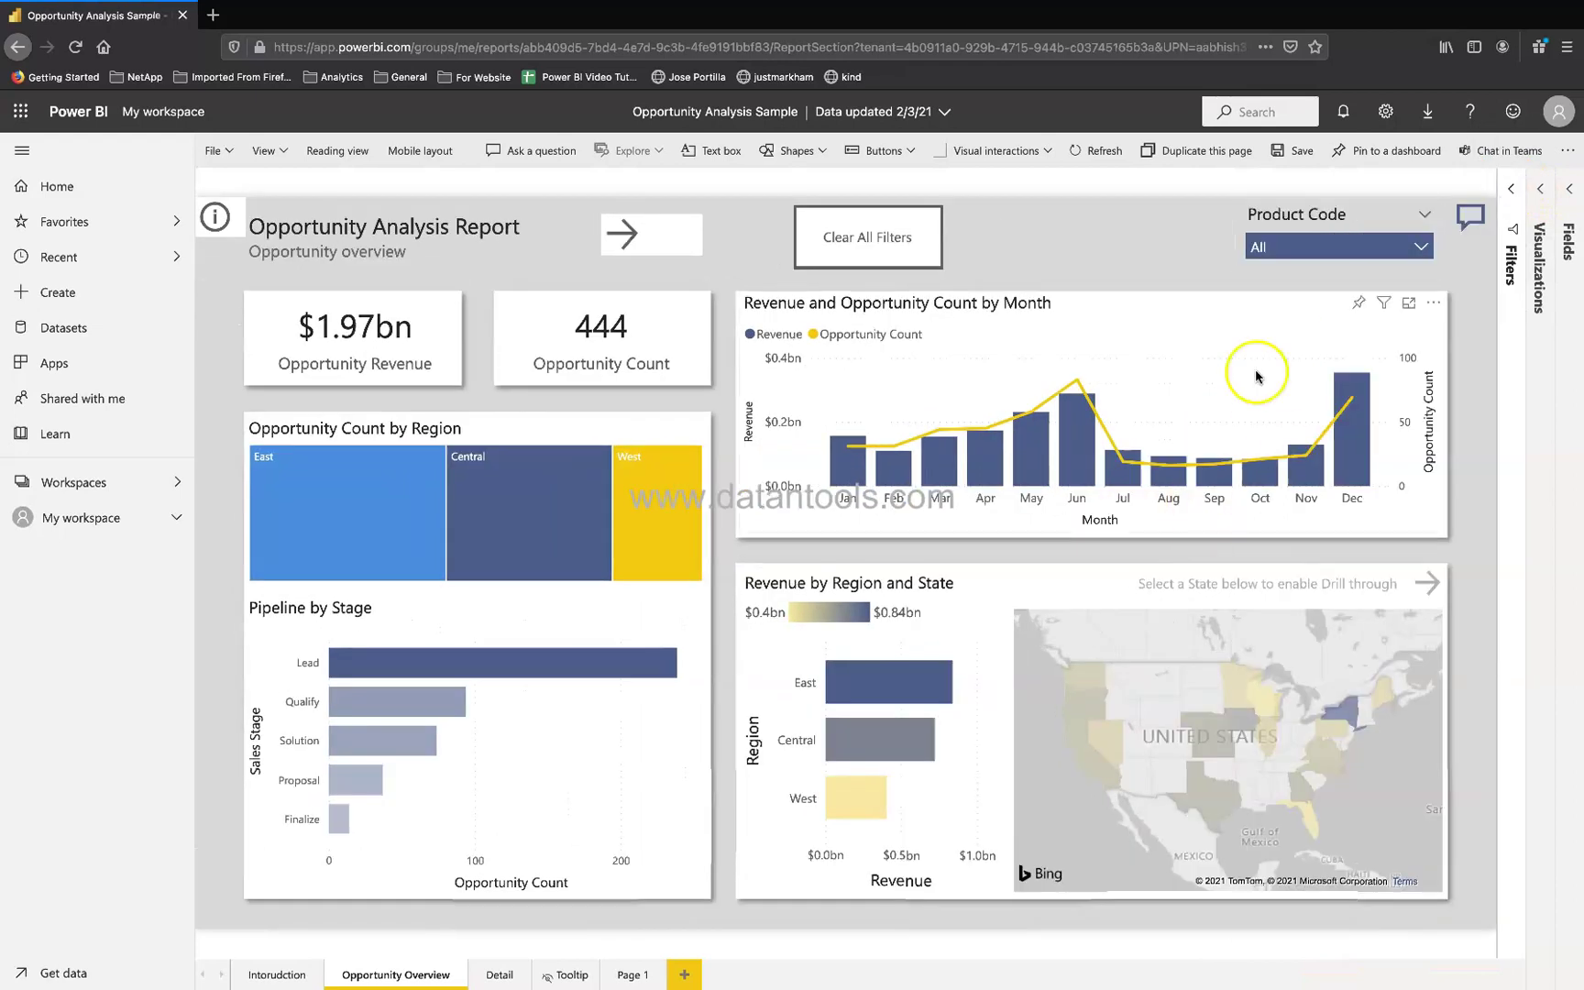
- Filter Product Code to Paratus, then use Clear All Filters to reset it
click(1364, 246)
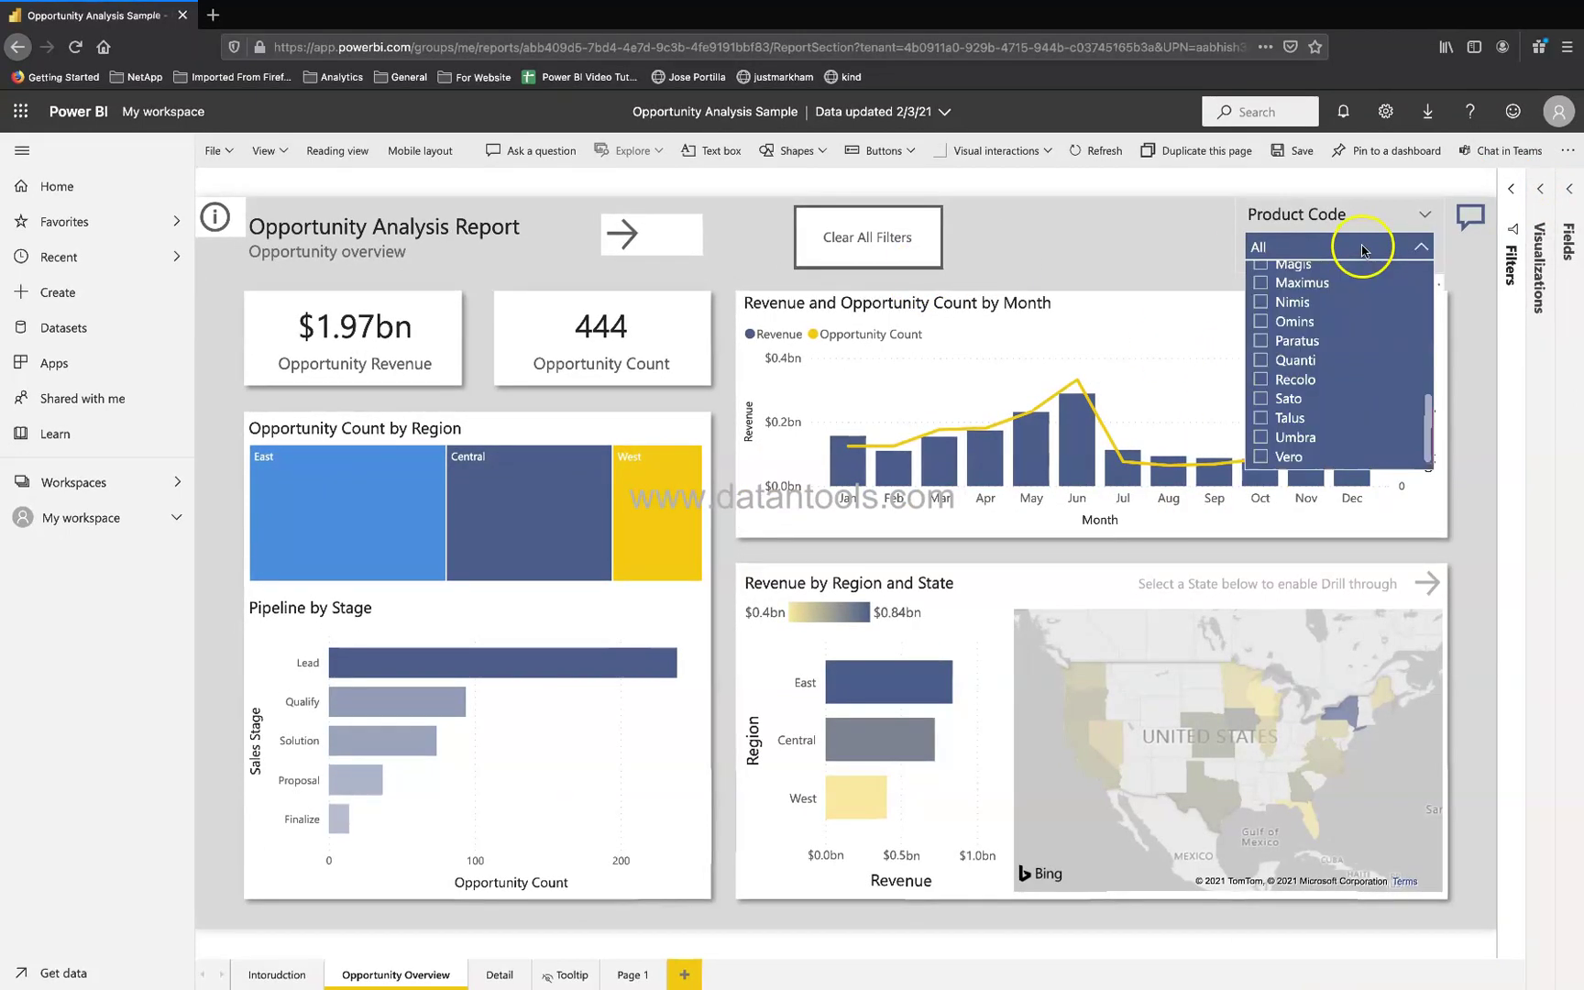
click(1262, 342)
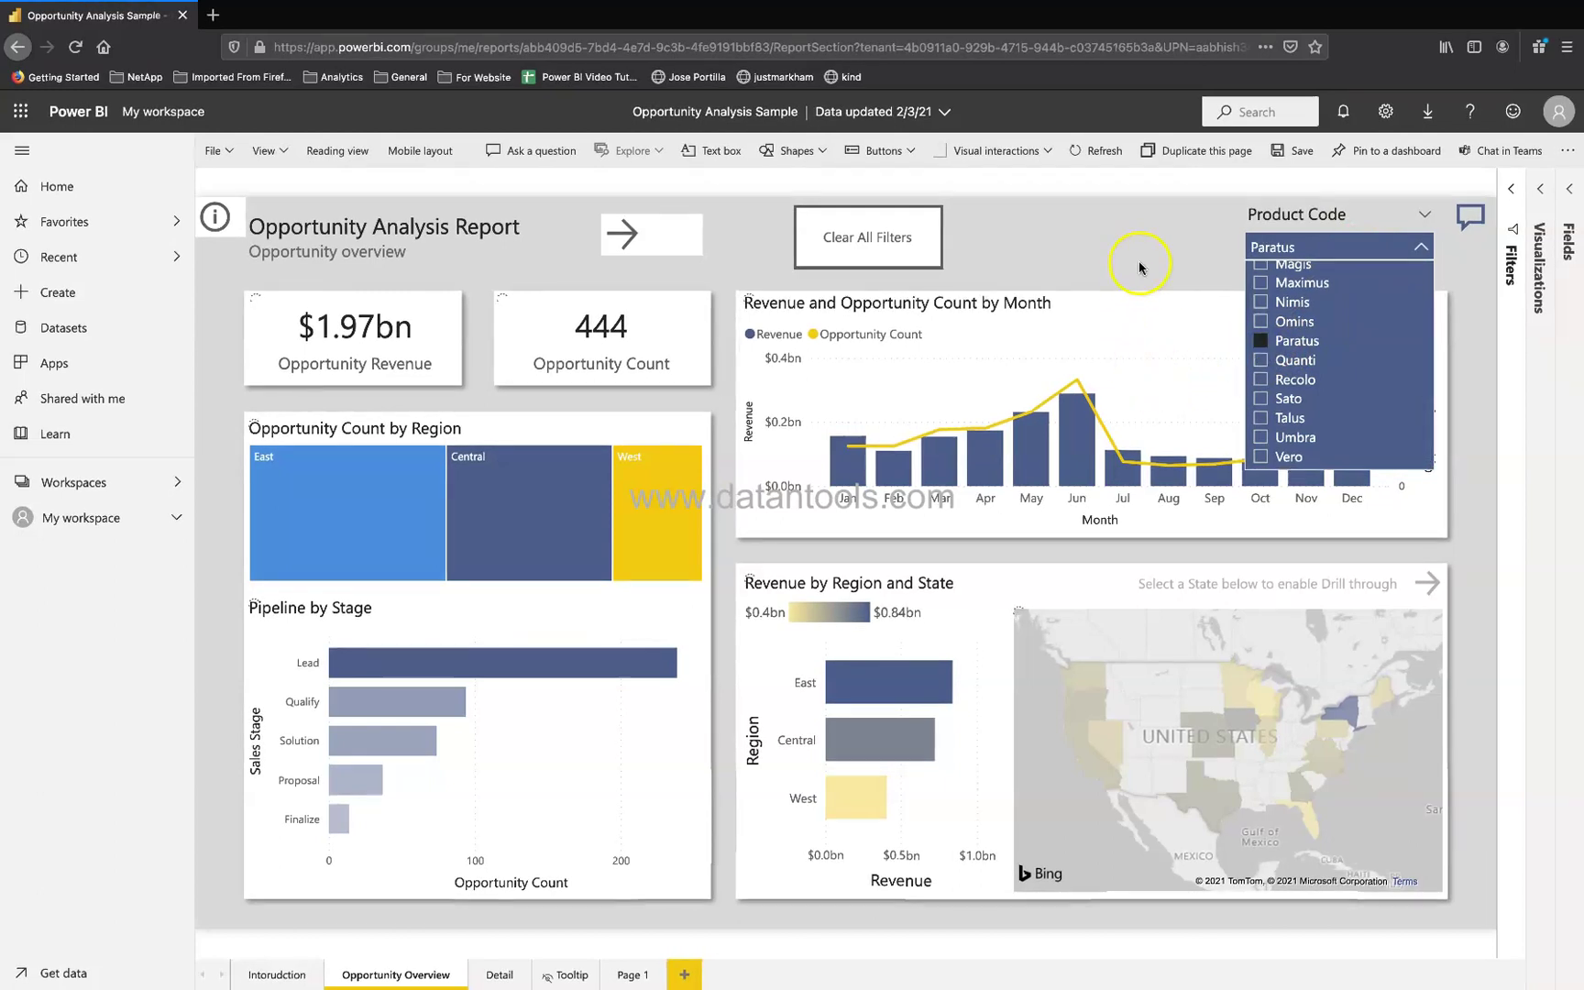
click(1097, 251)
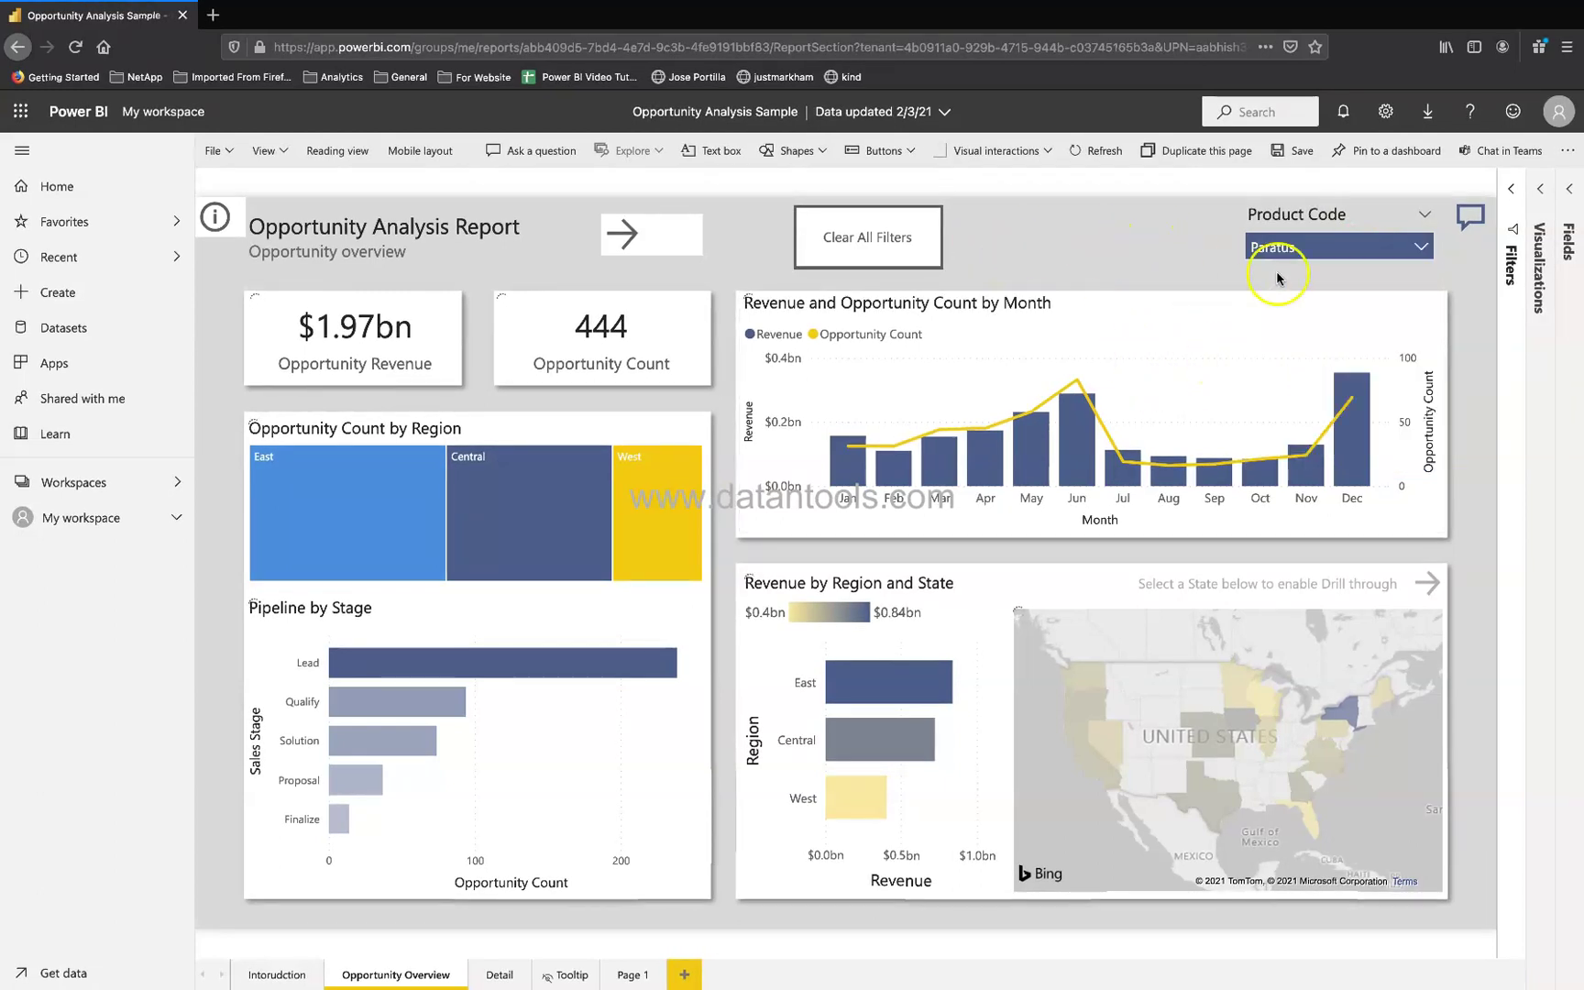
mouse_move(867, 239)
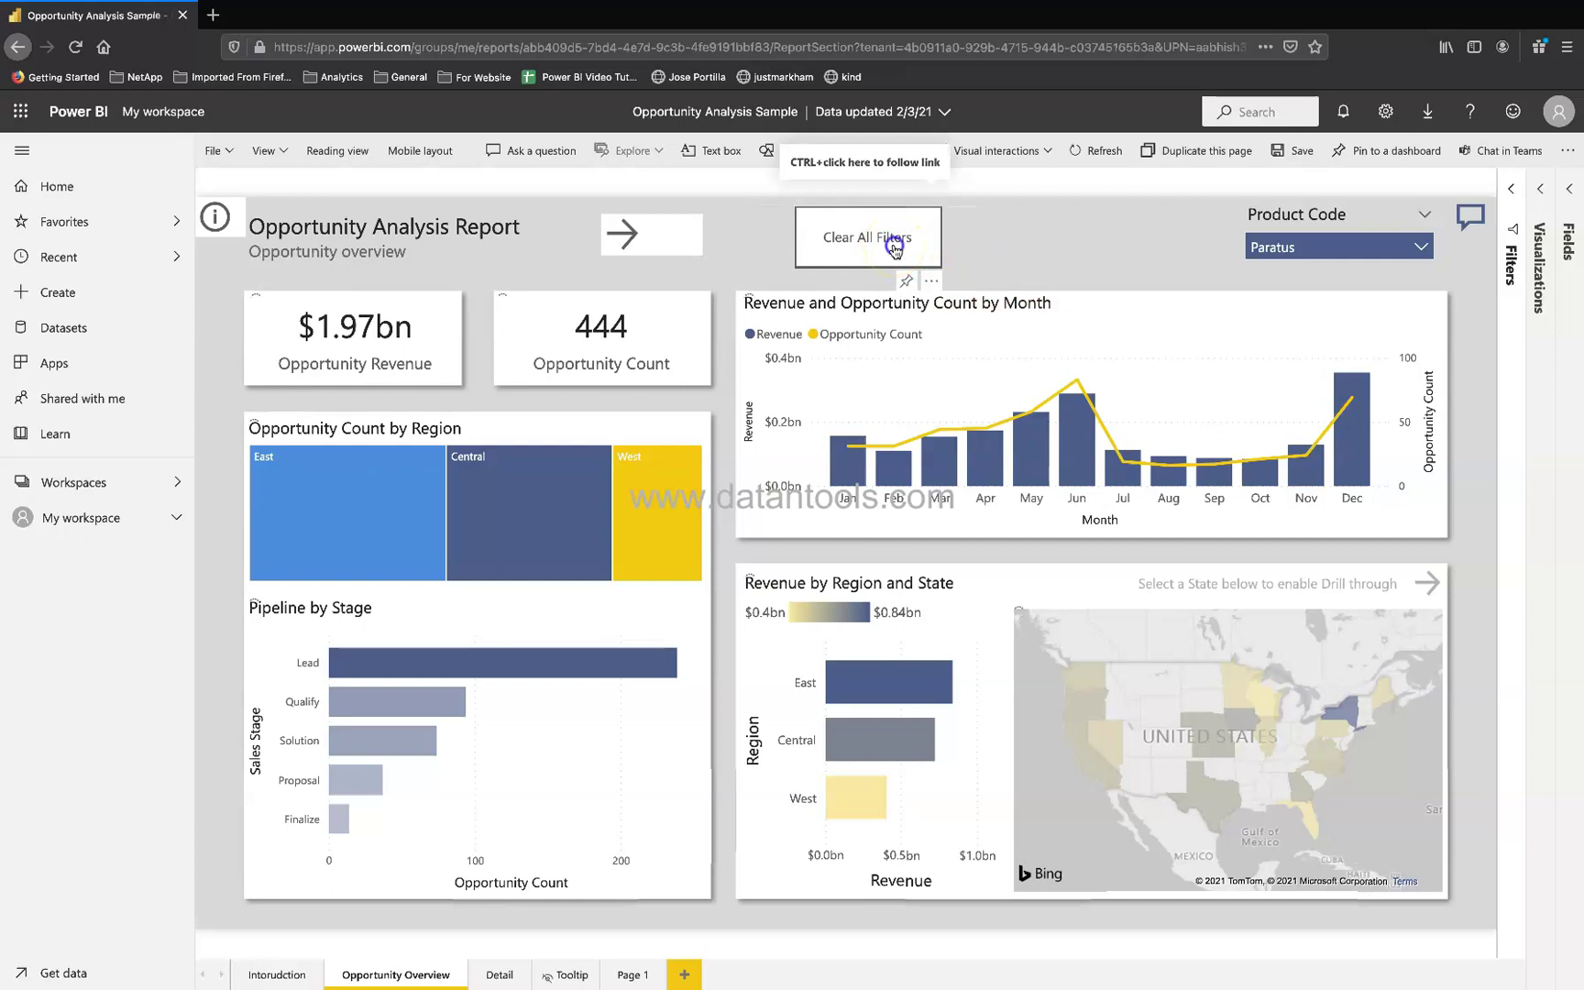
ctrl+click(894, 246)
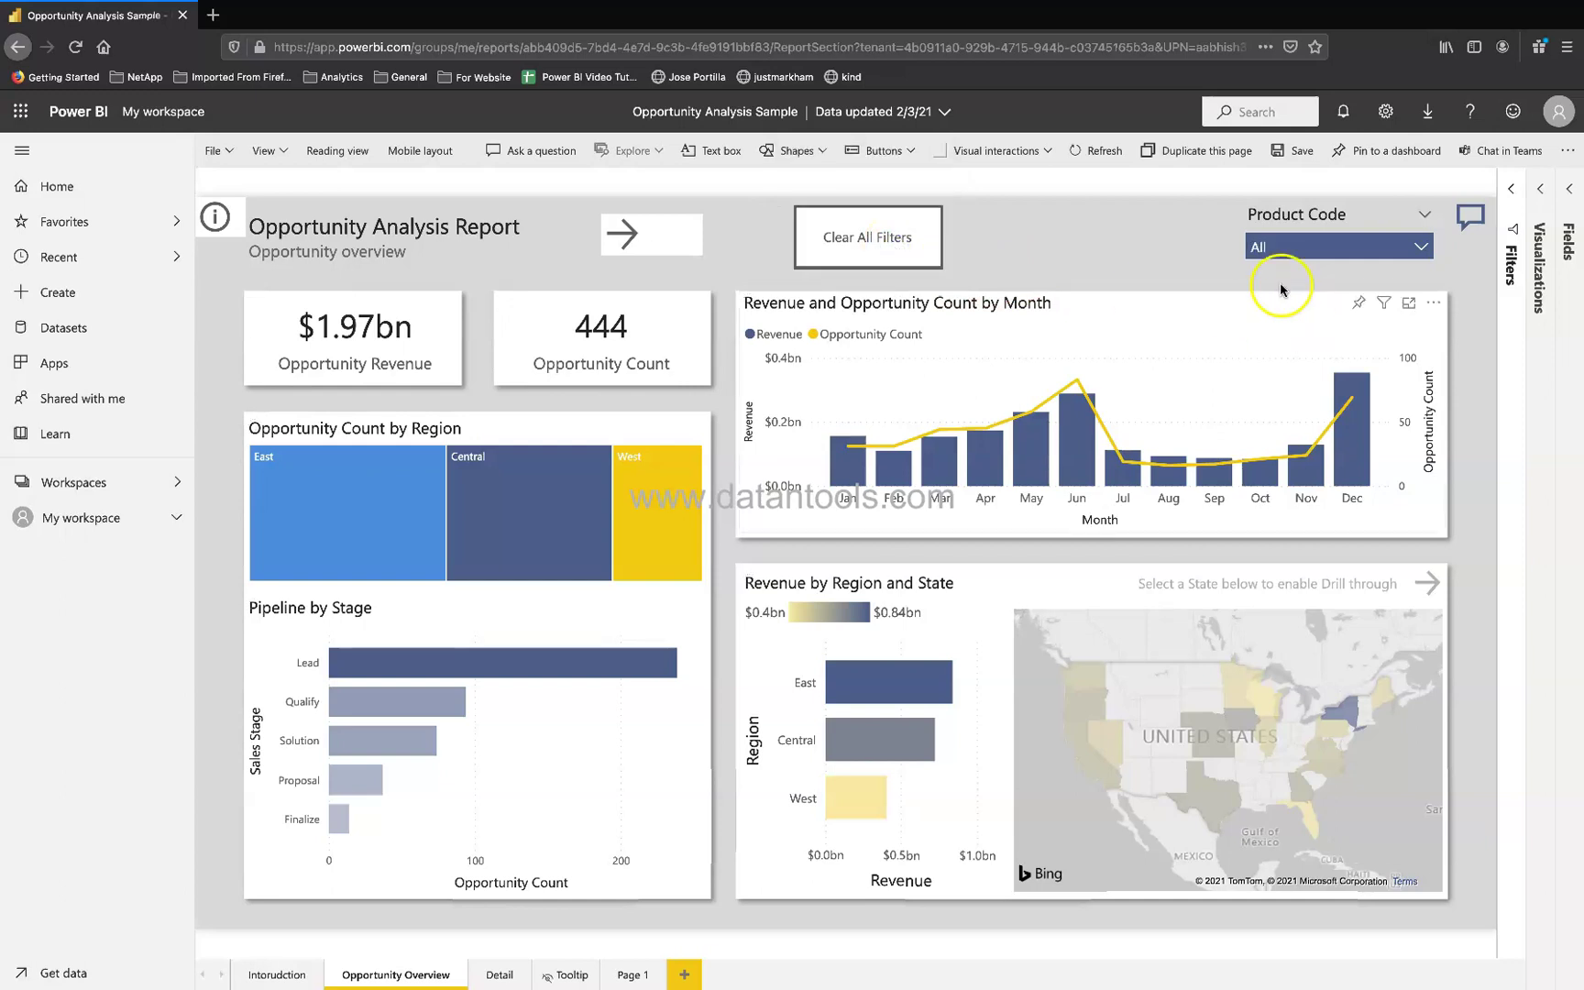
mouse_move(1338, 247)
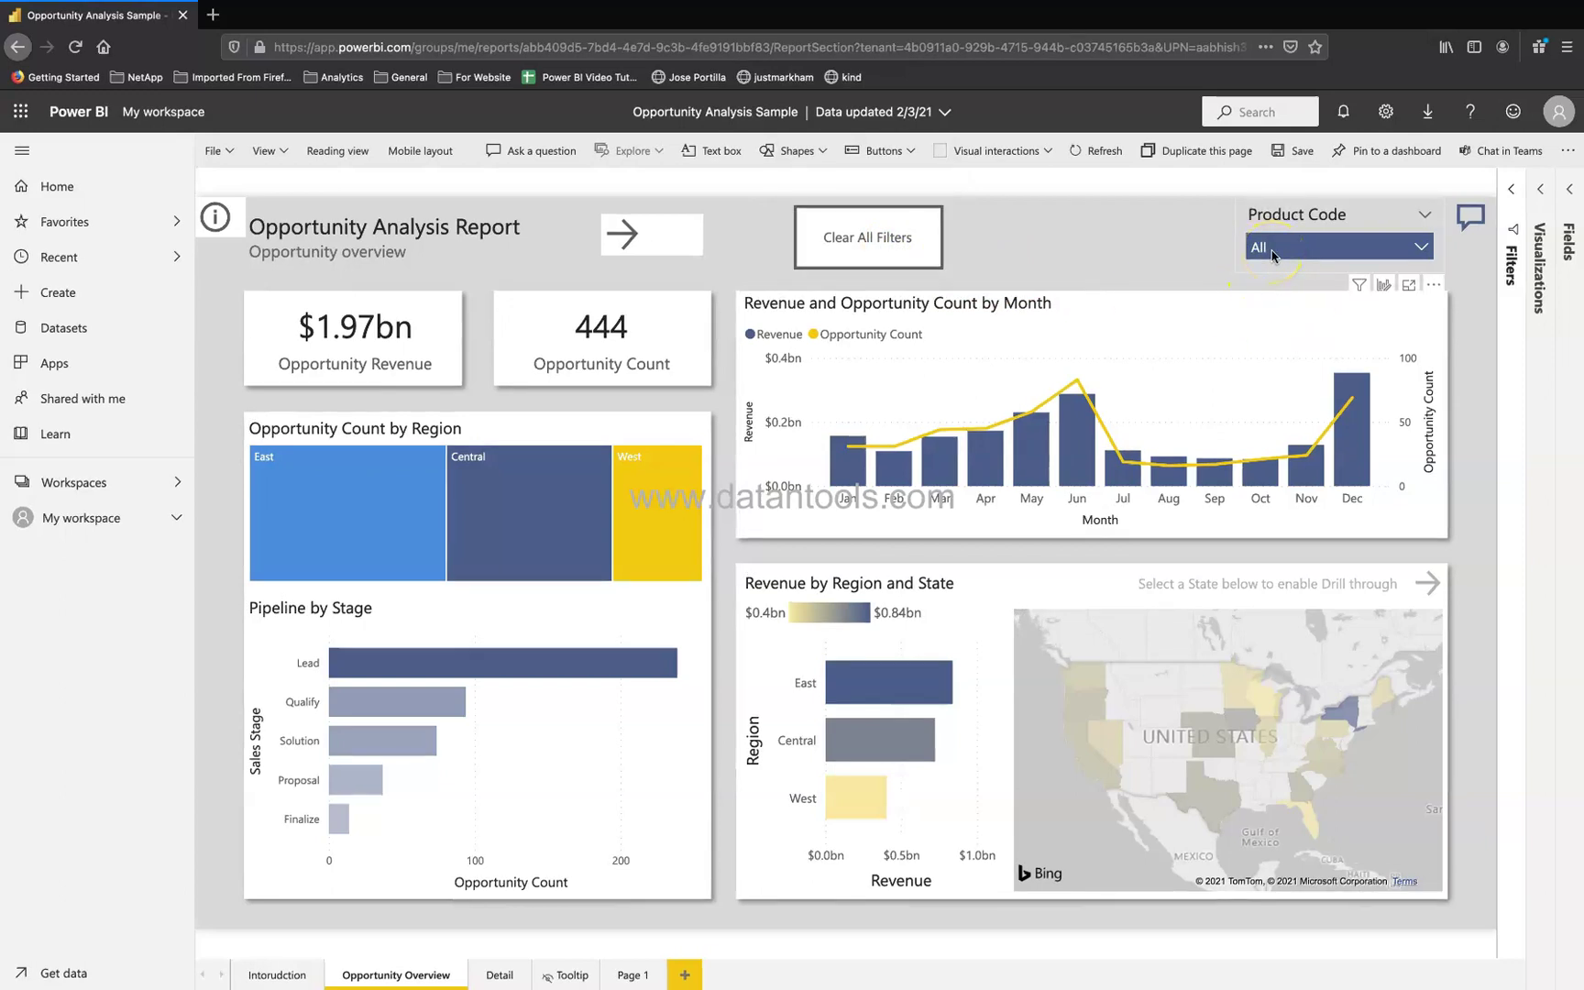
- Select Nimis, Paratus and Recolo in the Product Code slicer, then select Clear All Filters
click(1272, 254)
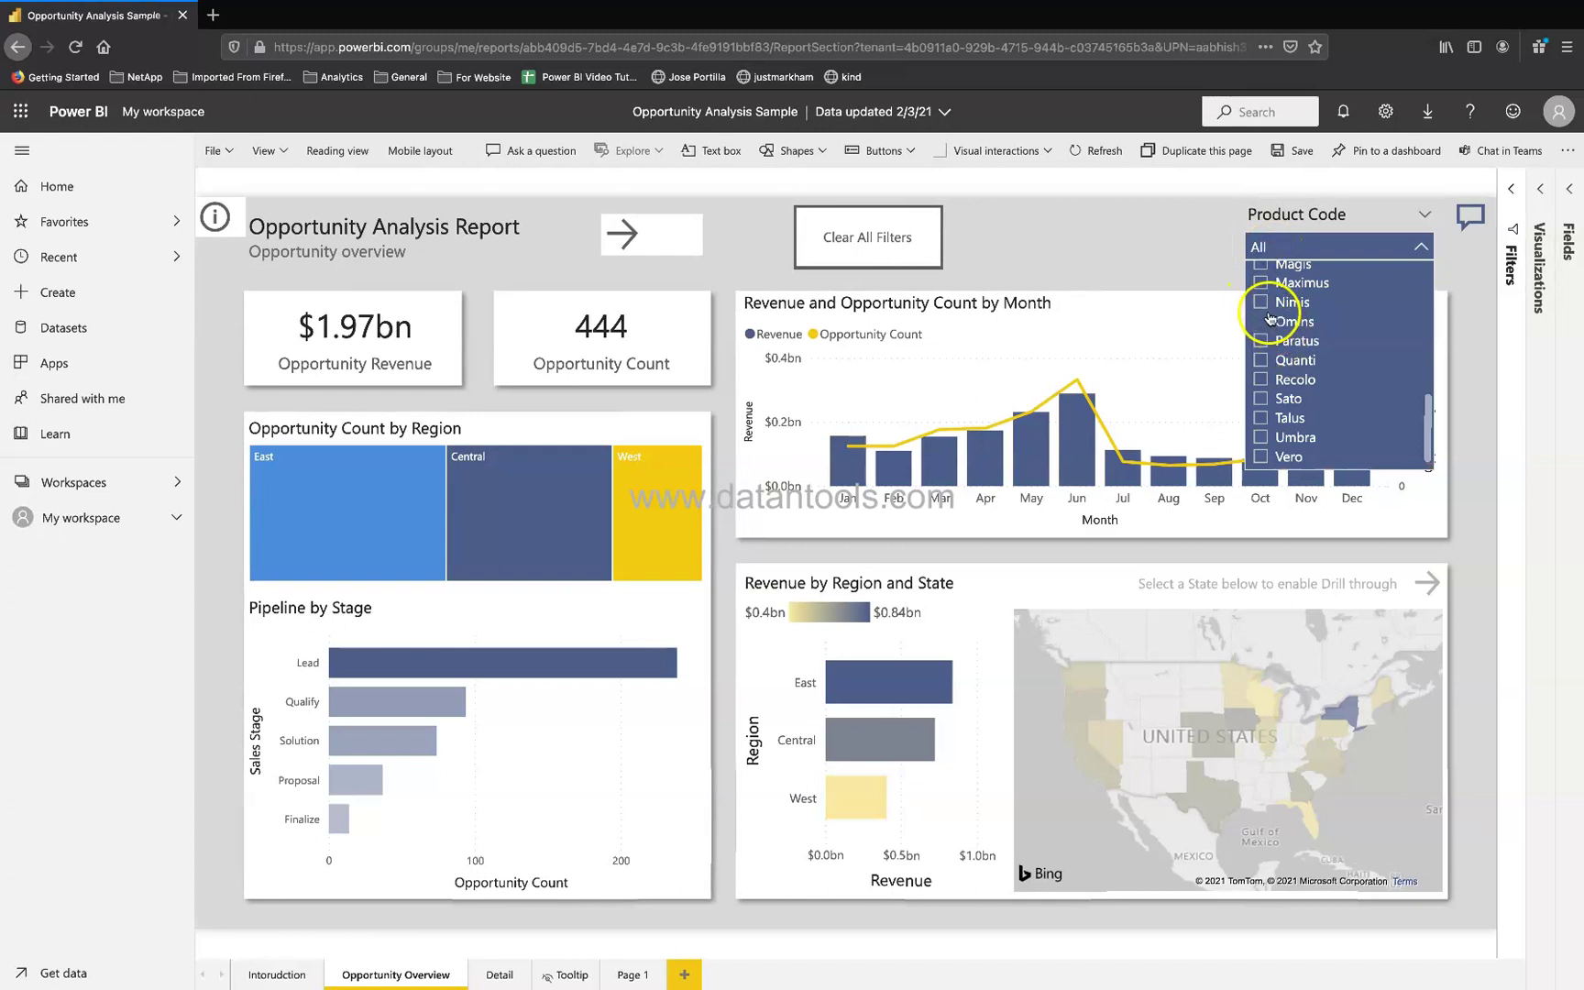
click(1264, 301)
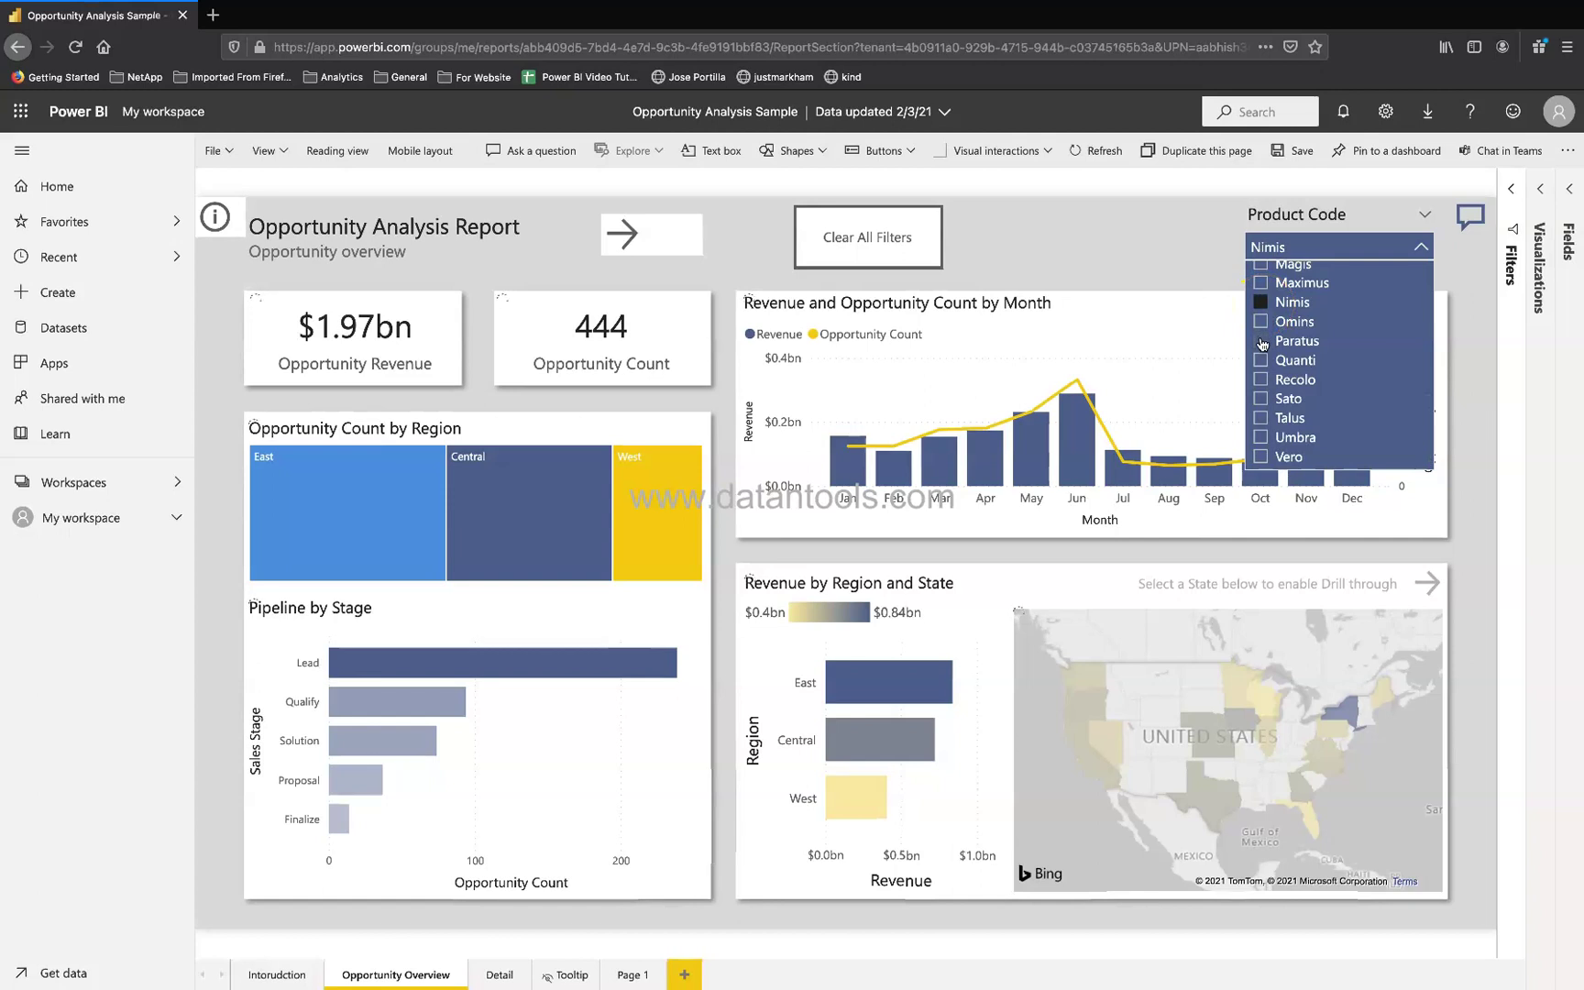
ctrl+click(1262, 345)
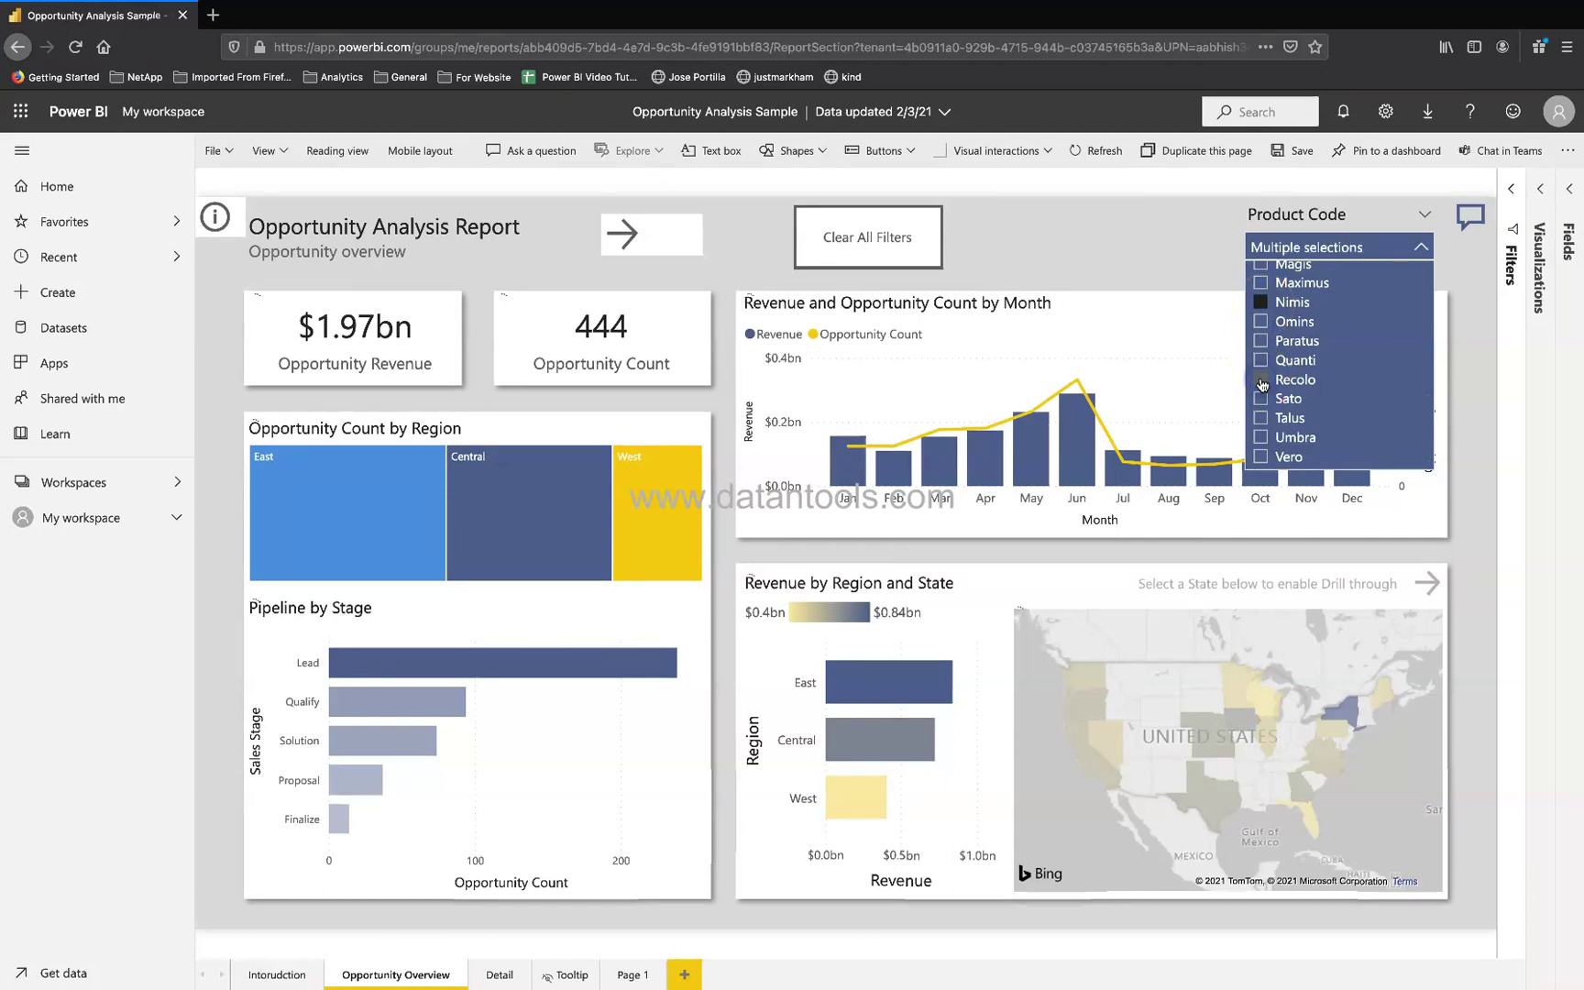
ctrl+click(1264, 379)
click(1137, 263)
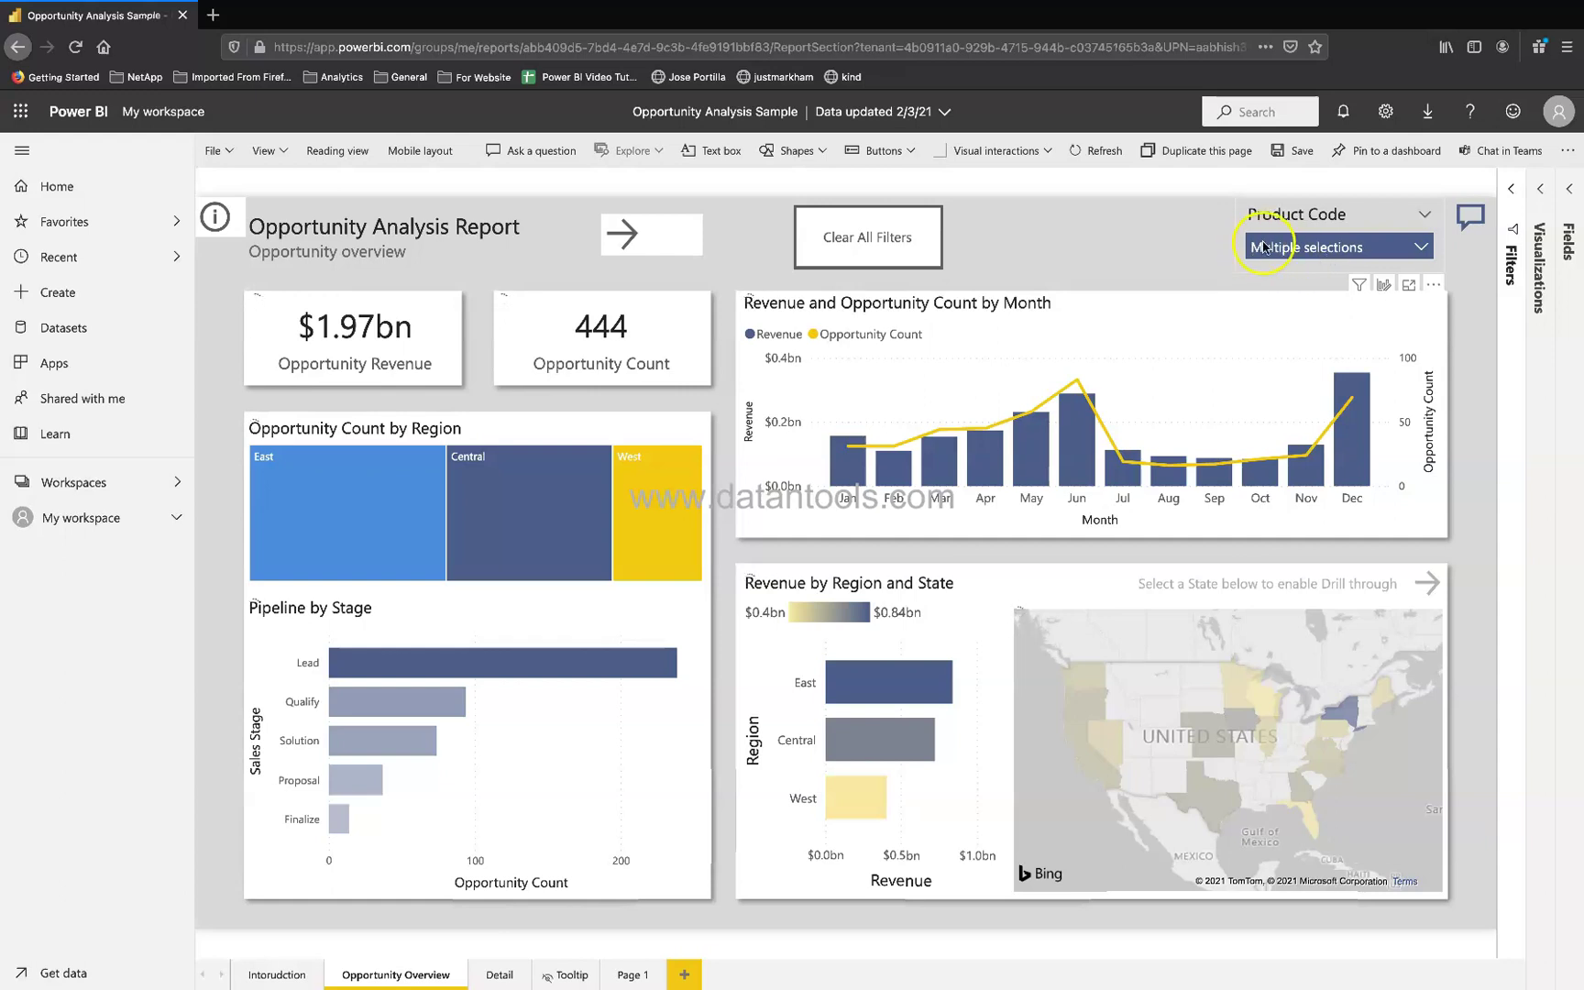
mouse_move(872, 241)
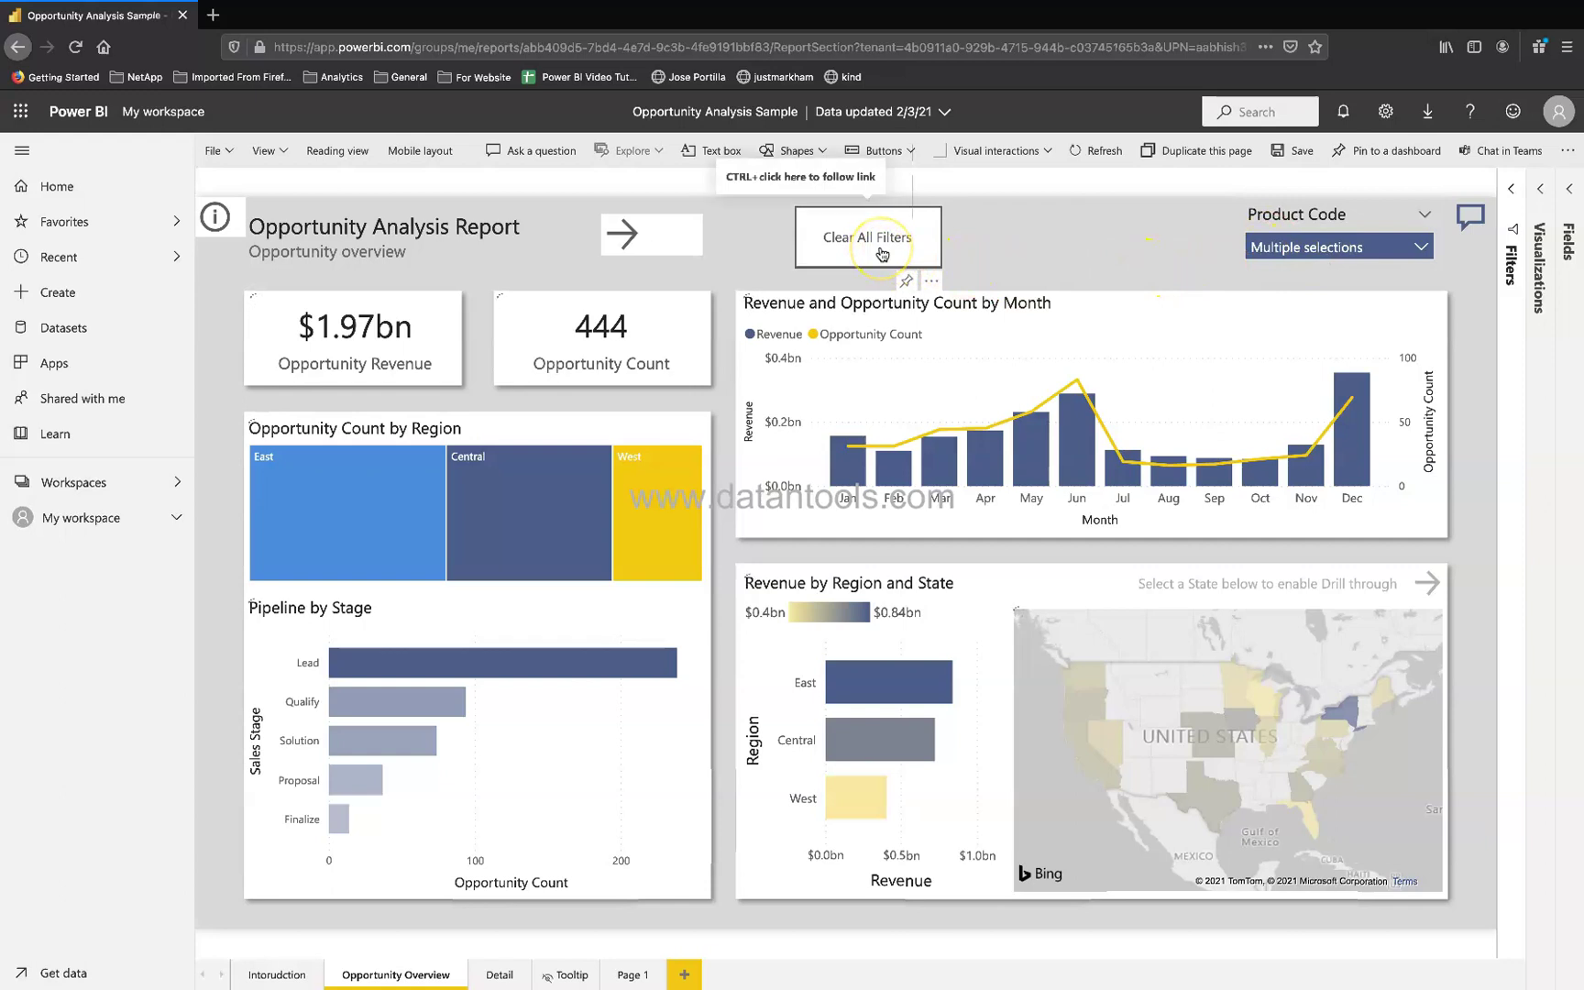
click(882, 252)
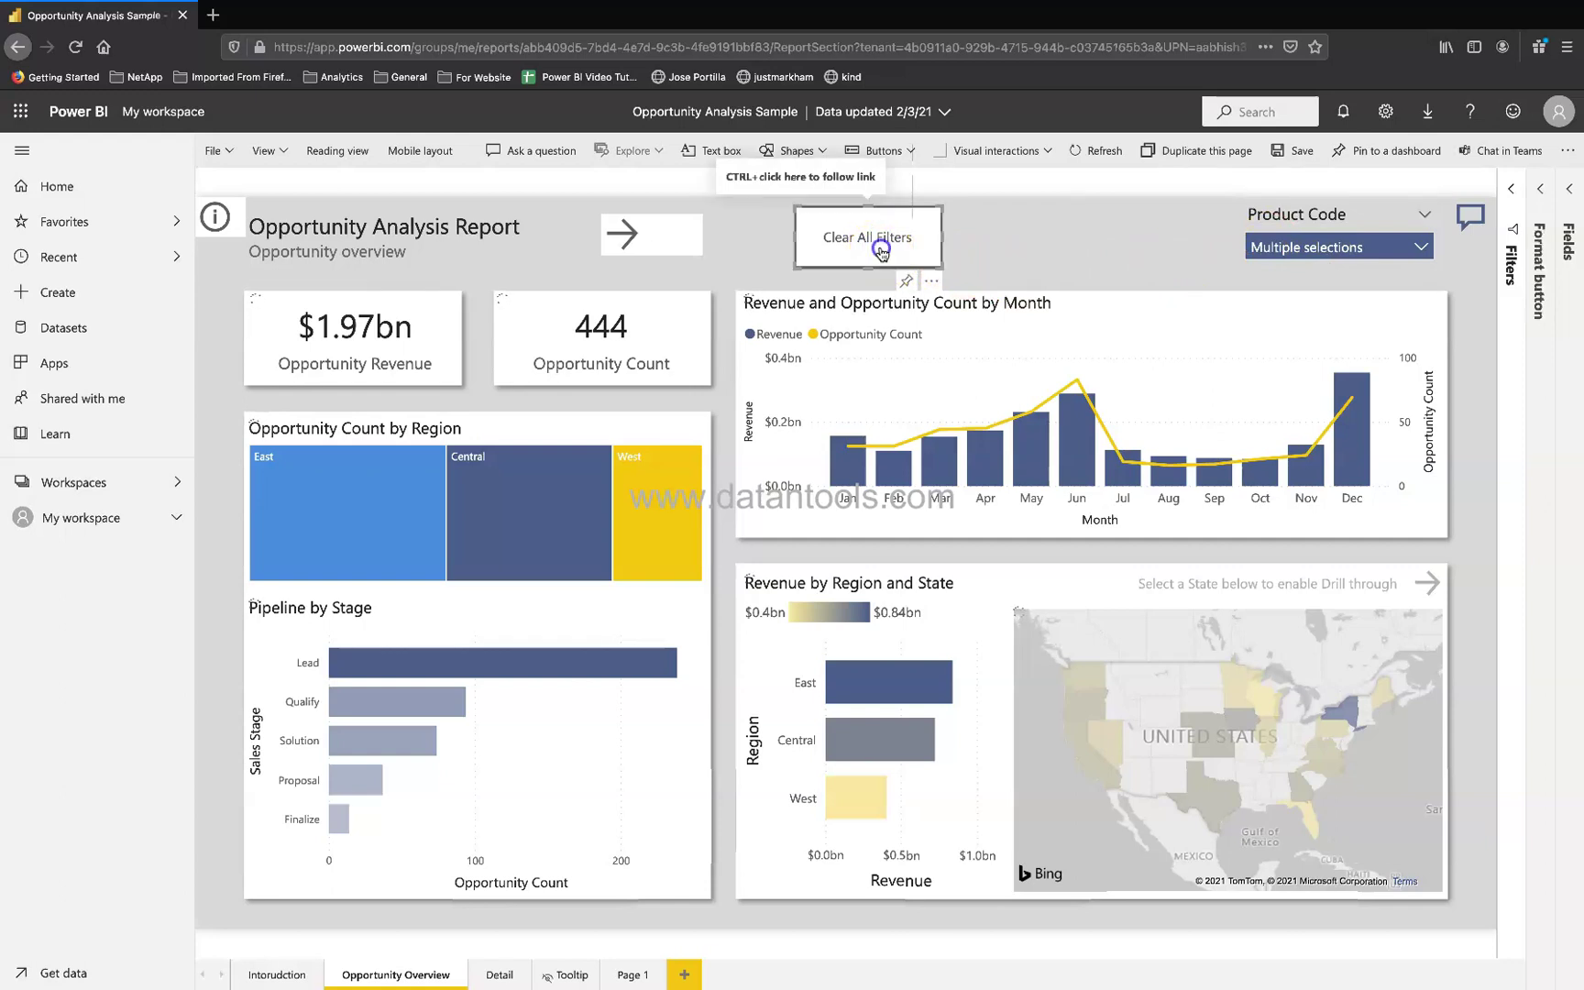
- Ctrl+click Clear All Filters to reset Product Code to All, then deselect it
ctrl+click(880, 242)
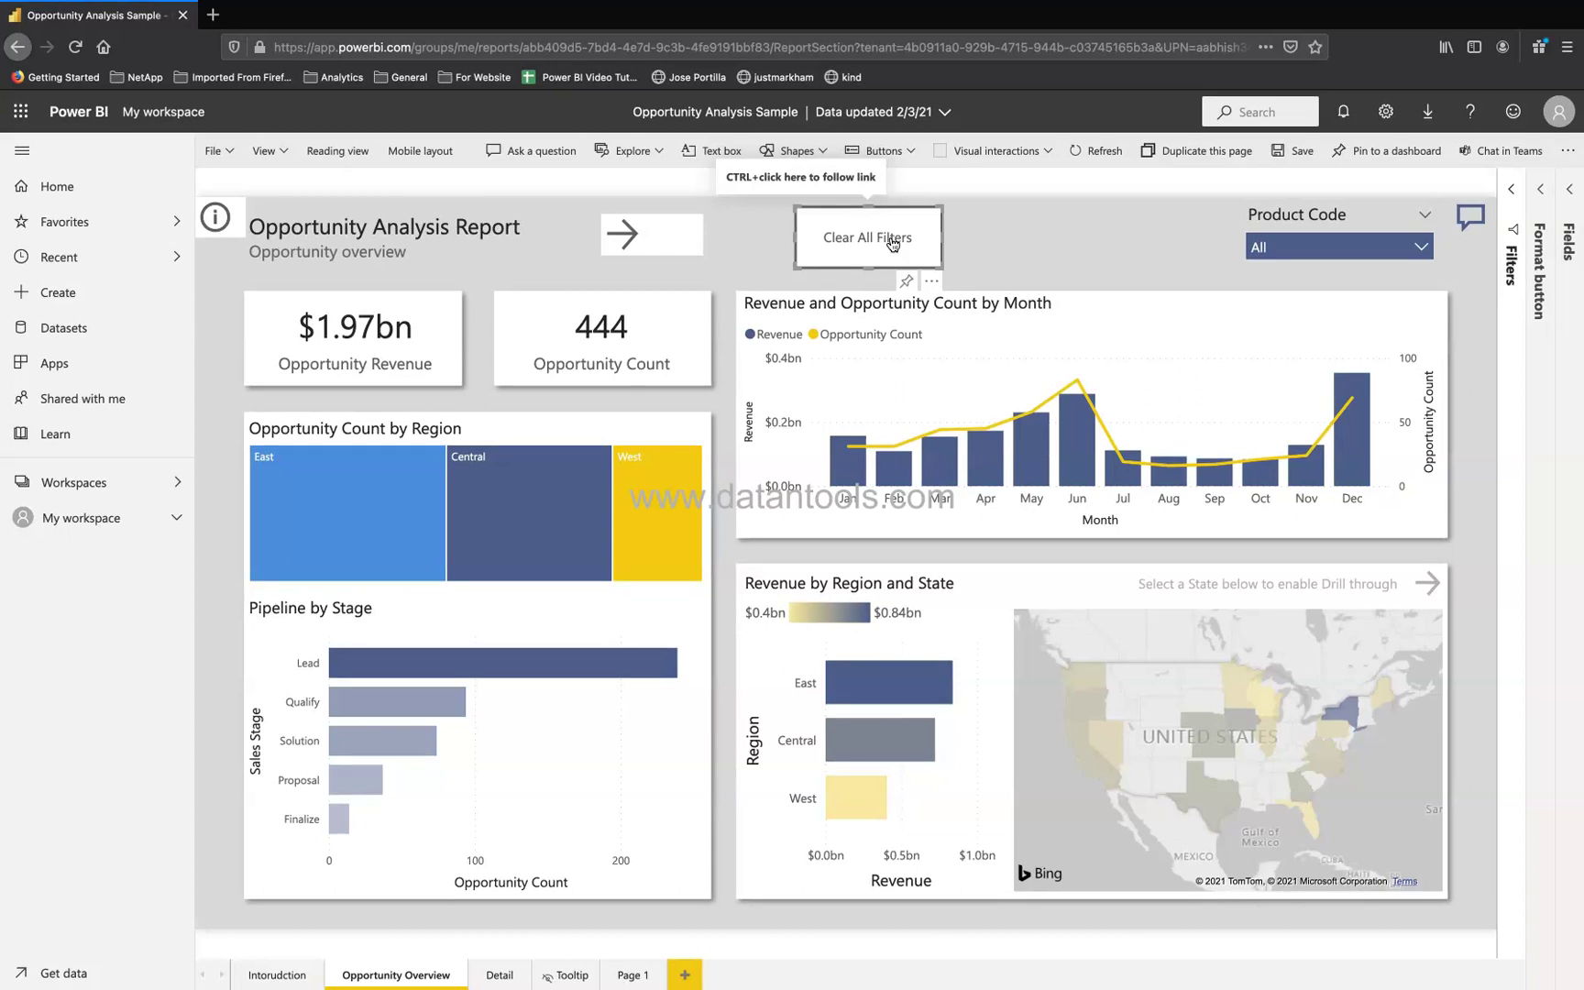
click(987, 245)
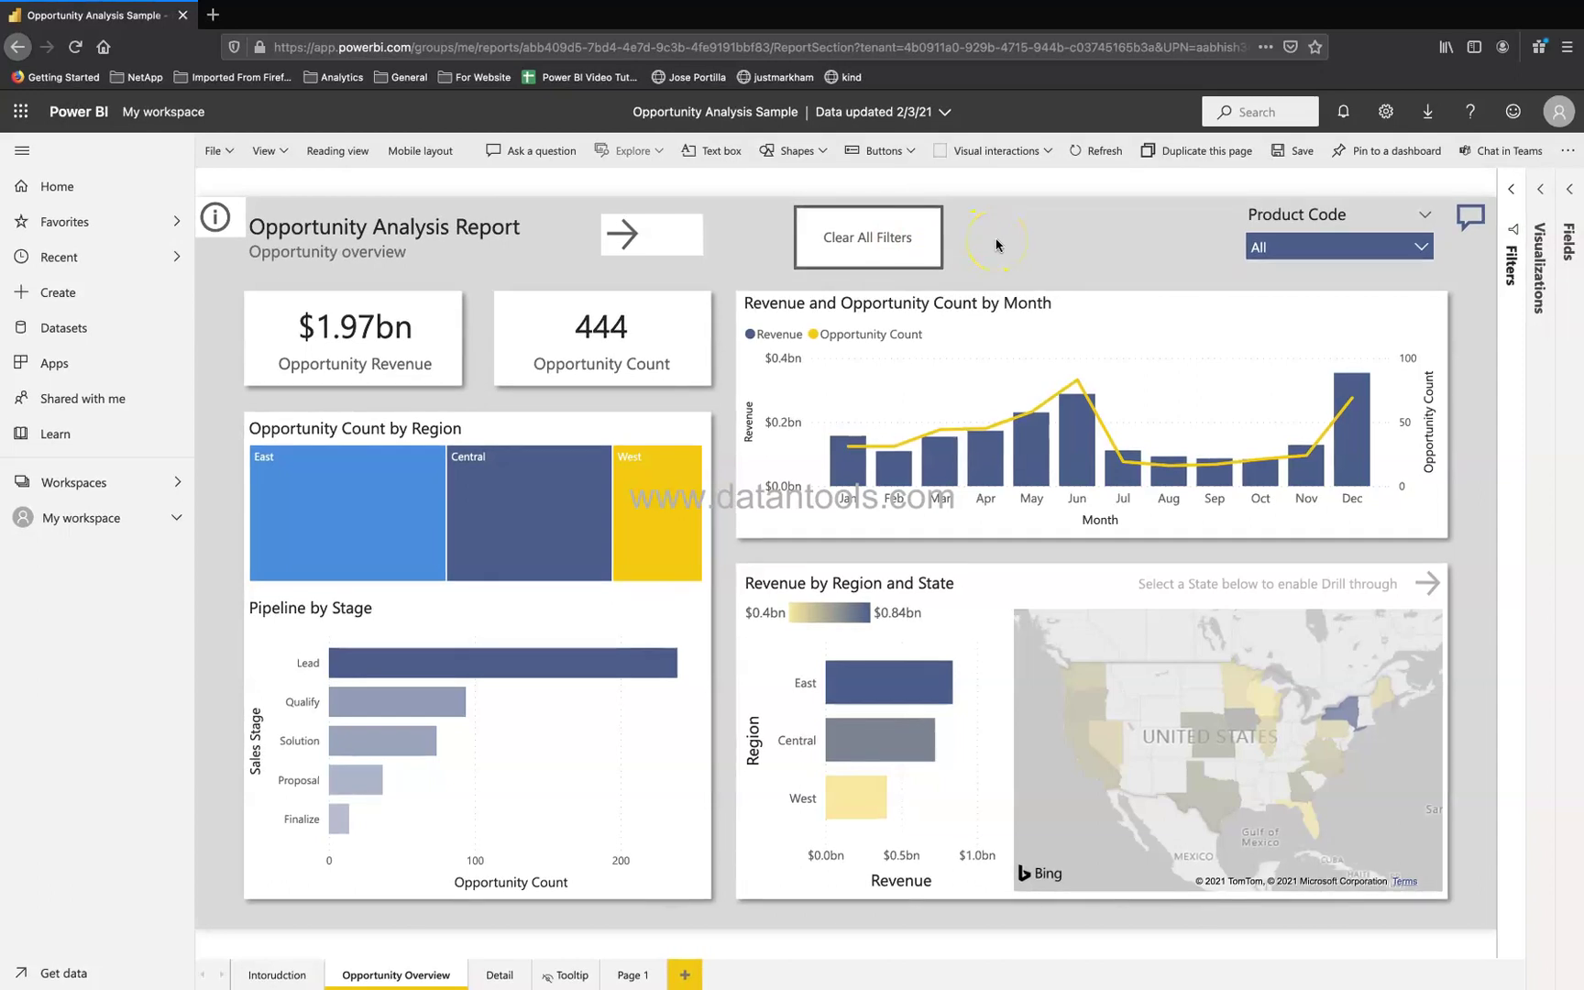